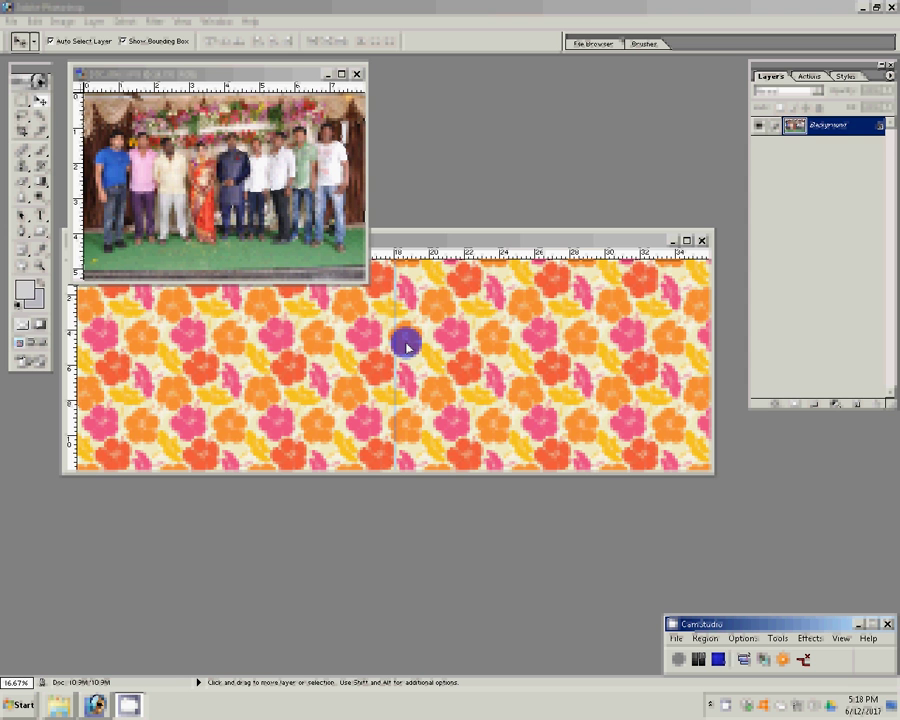
Select all of the group photo and copy it
click(188, 160)
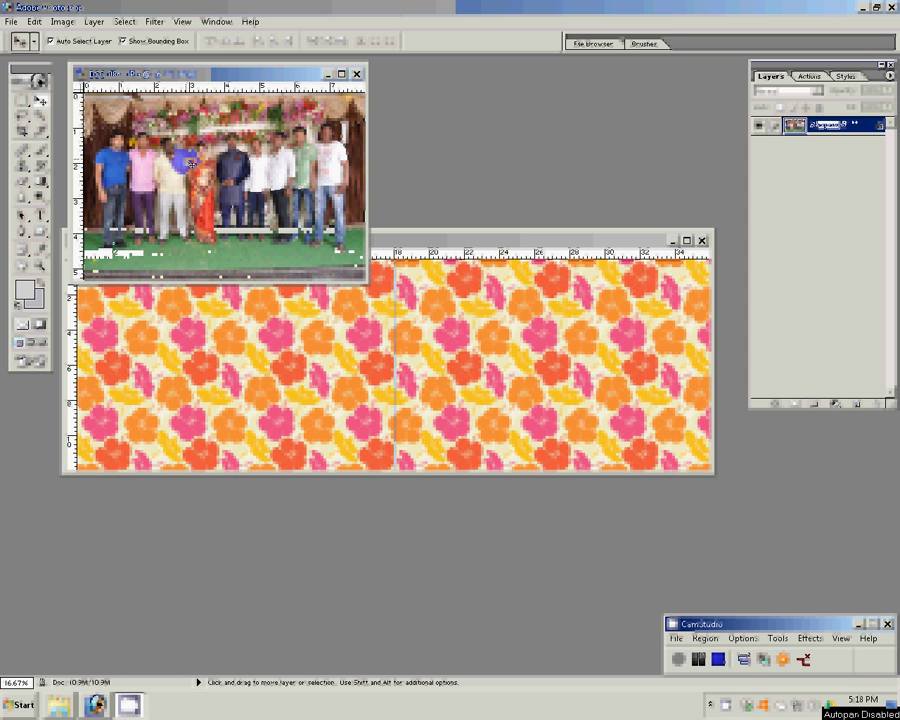
click(122, 22)
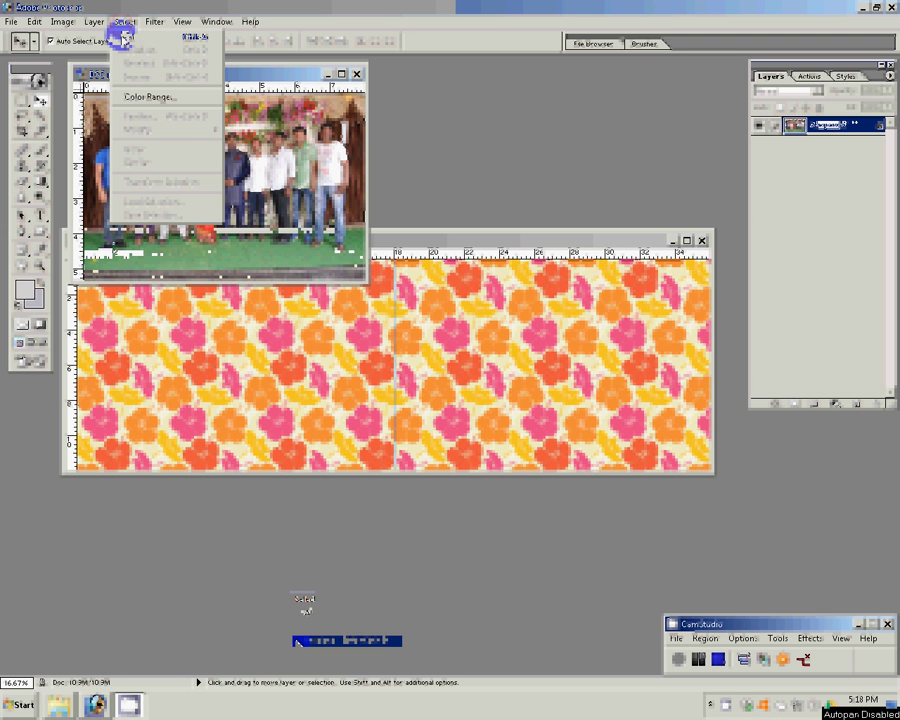
click(122, 37)
click(34, 21)
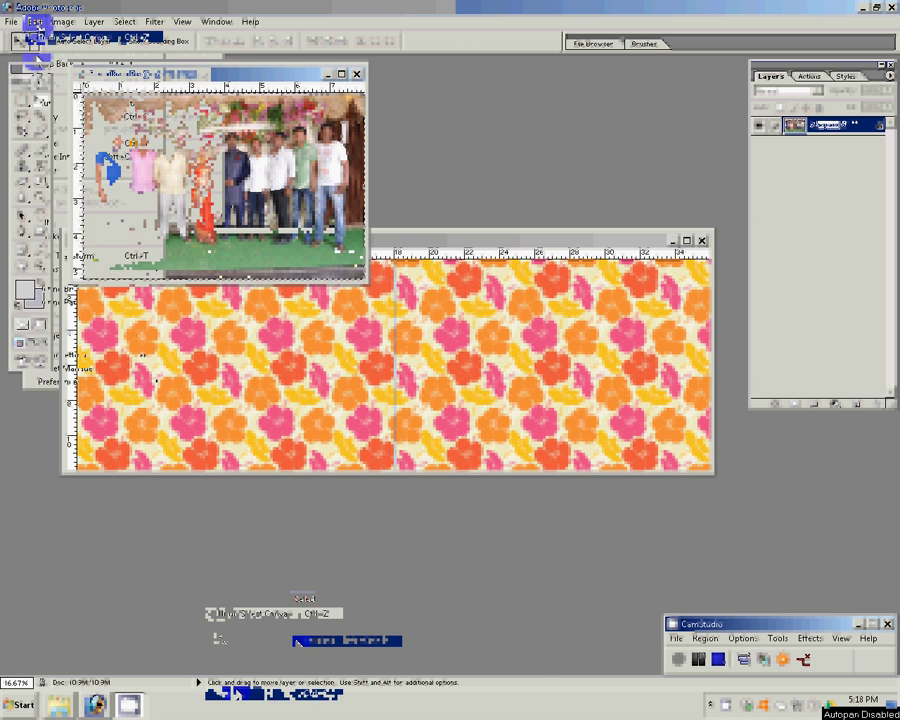
click(50, 105)
Close the group photo saving changes, and paste it top-left into the floral spread
click(356, 74)
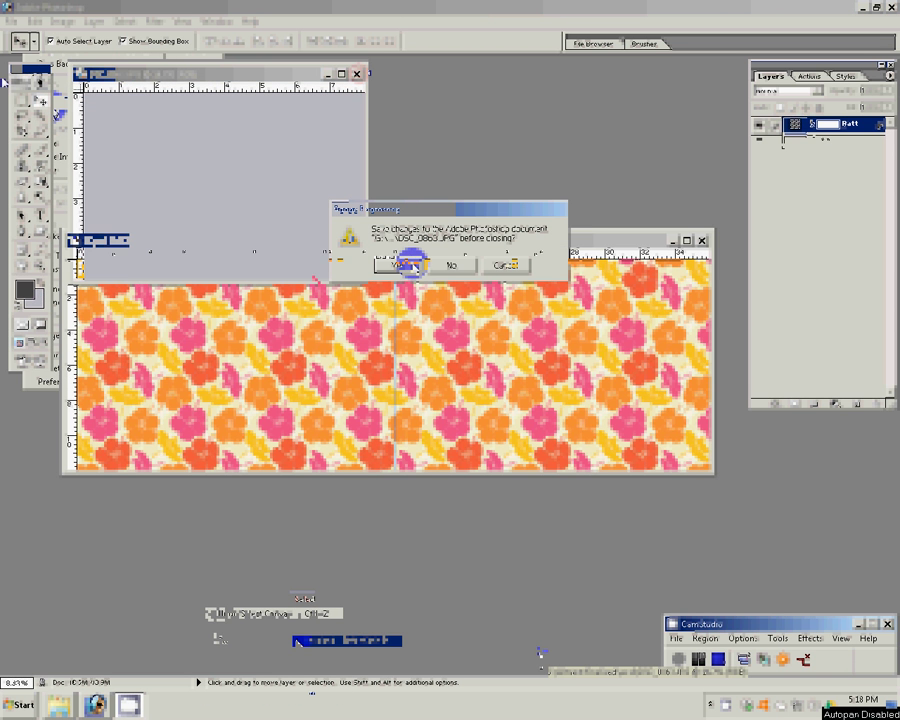
click(410, 262)
click(34, 21)
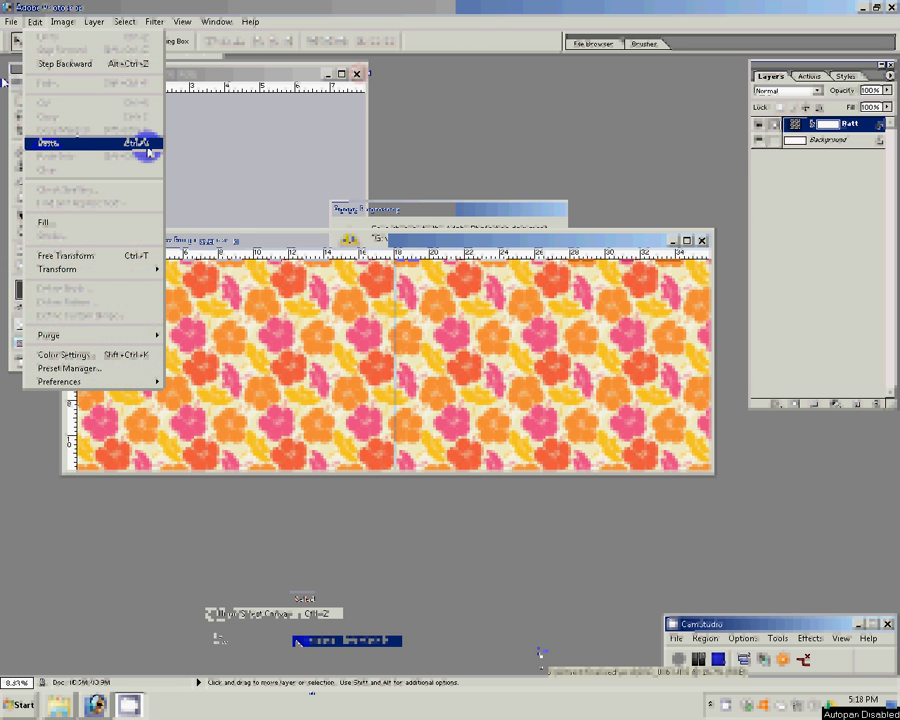
click(148, 152)
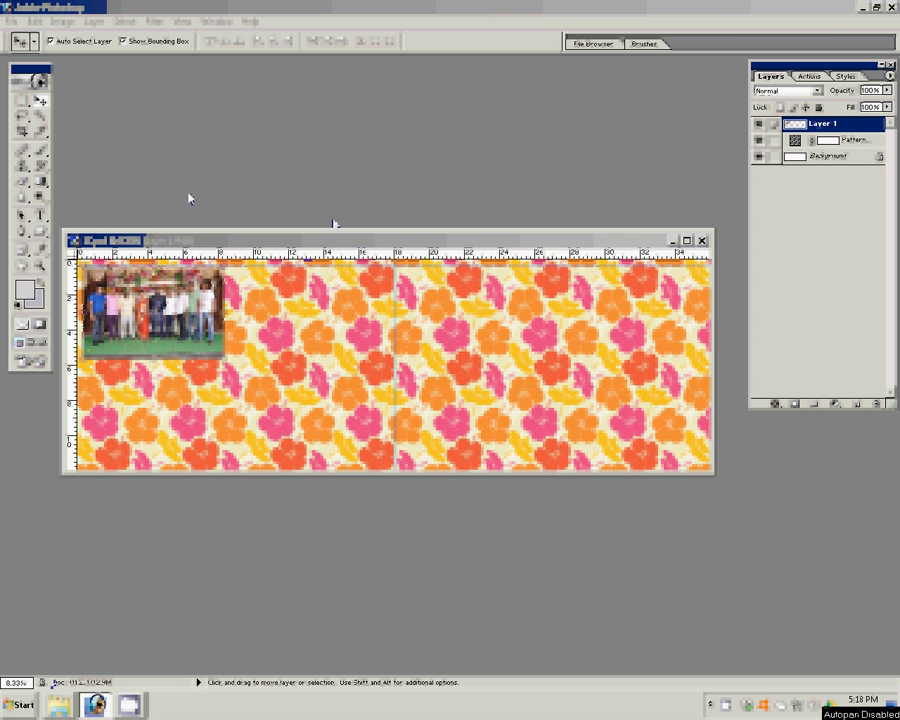
Open DSC_0534 from the Almost finalised folder and fit it to the workspace
key(BackSpace)
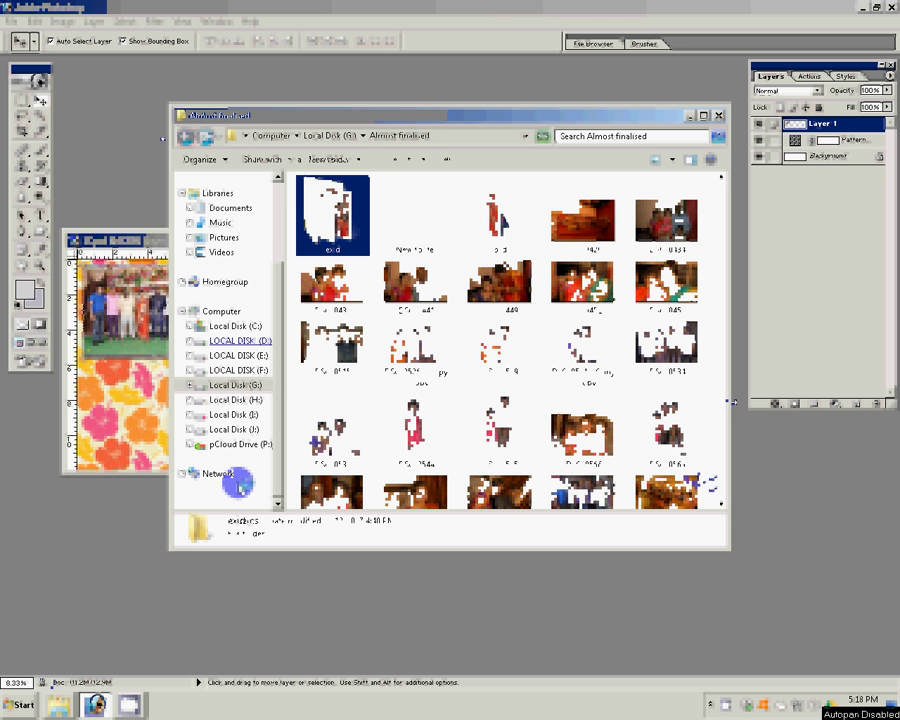
click(667, 348)
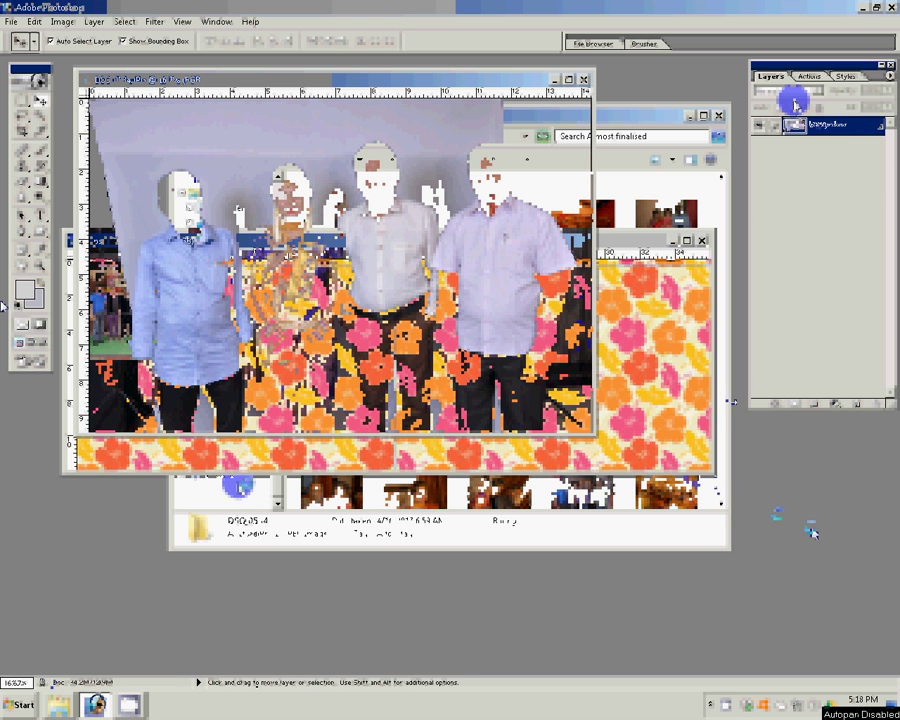
key(ctrl+0)
At actual-pixel zoom, trace a Pen path along the people's edge by the man's shirt
key(z)
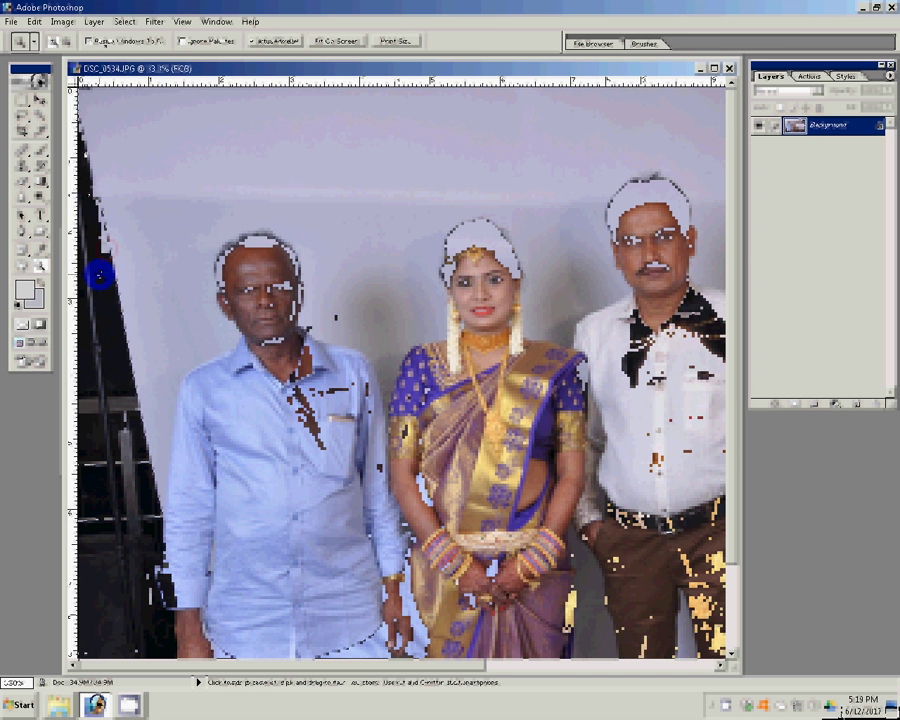
key(ctrl+alt+0)
key(p)
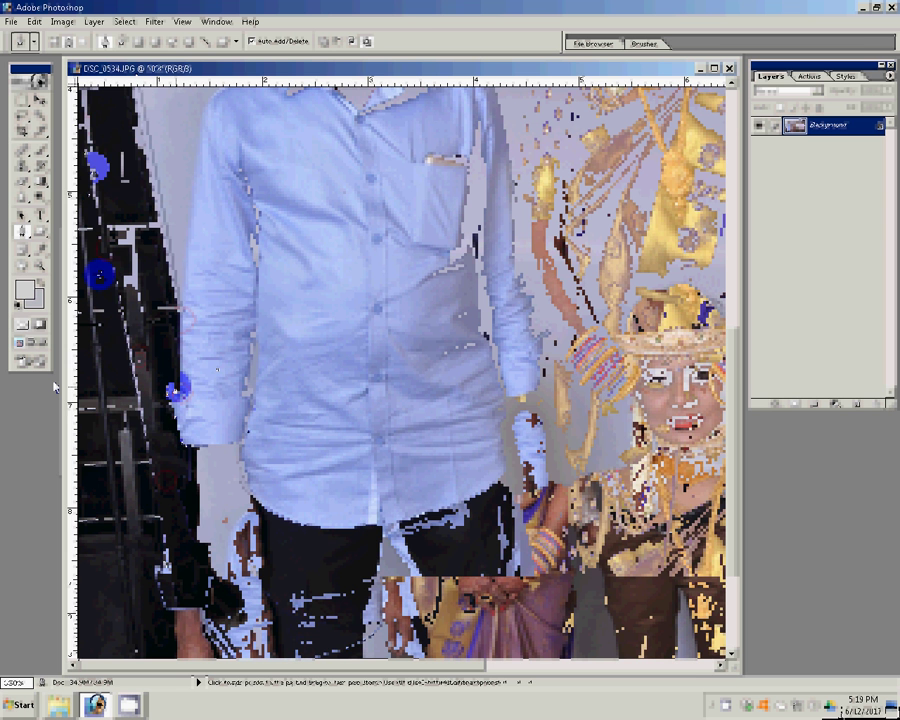
click(203, 461)
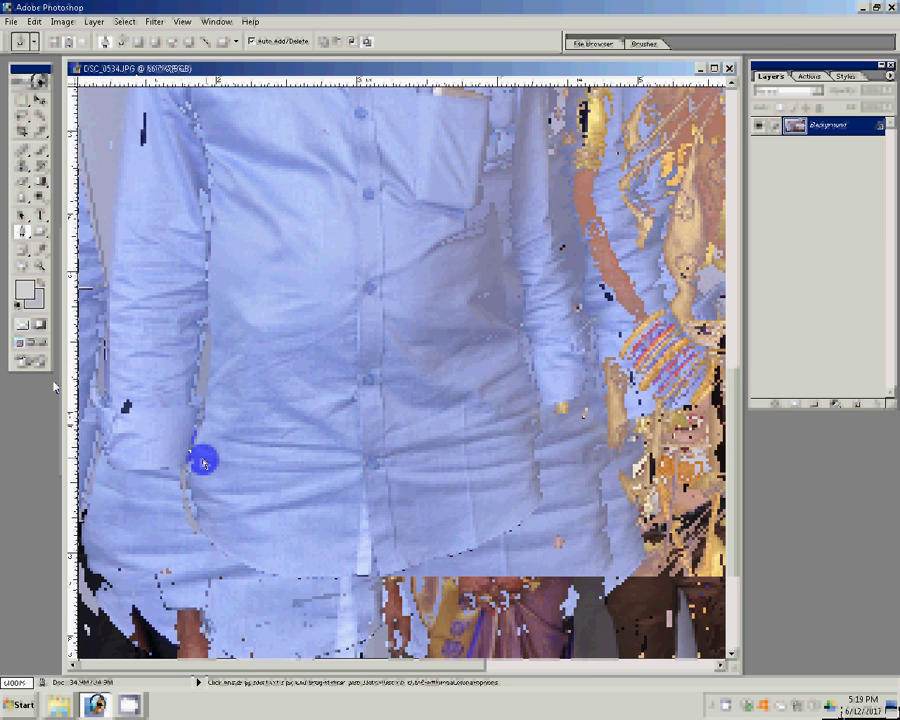
click(203, 461)
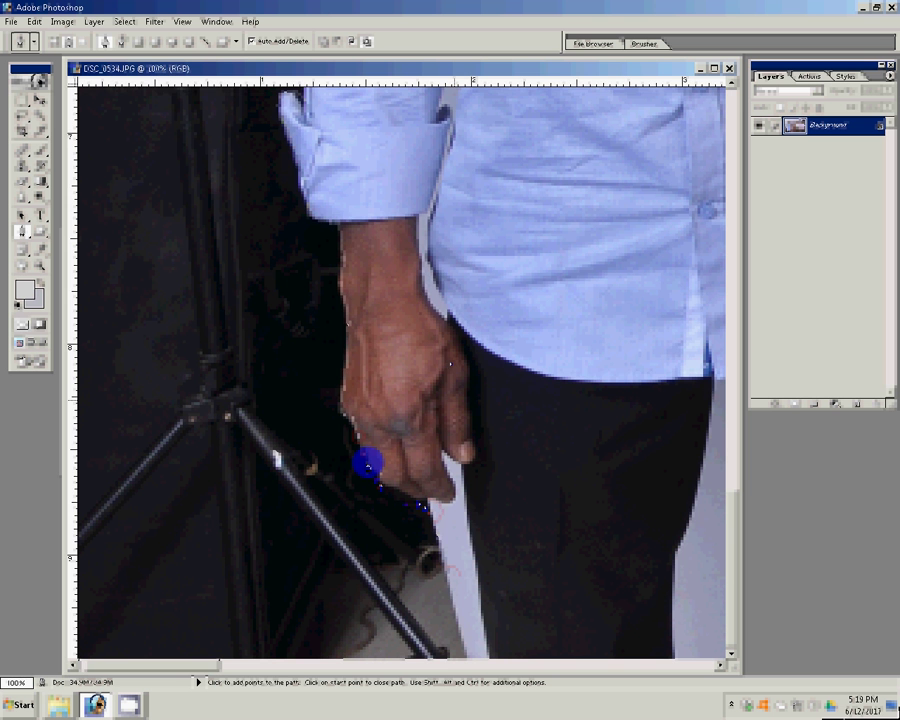
Fit the photo on screen and bring up the selection's context options
key(ctrl+0)
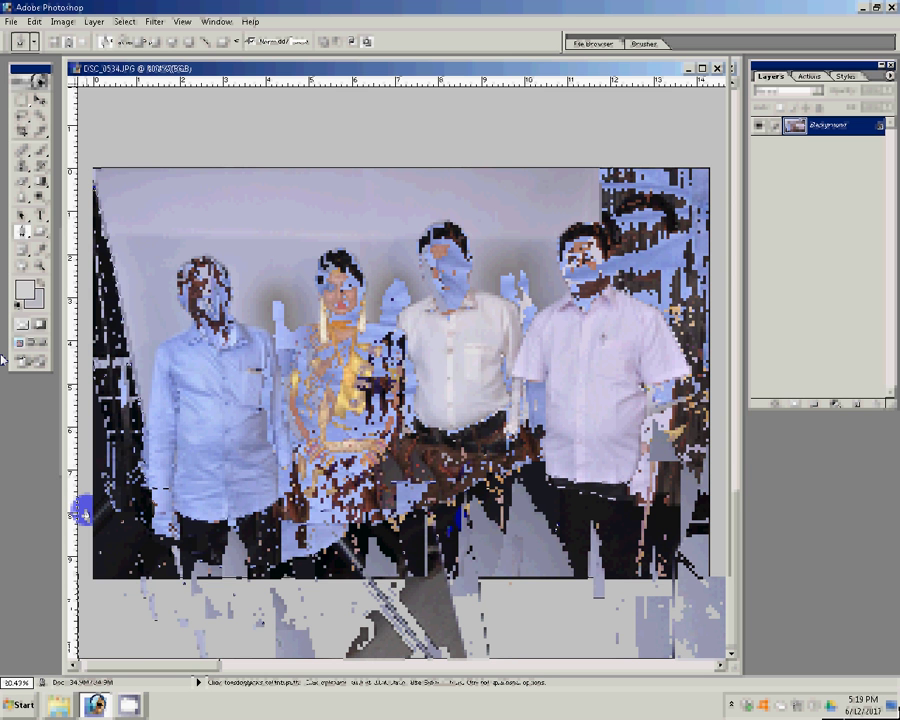
key(m)
right_click(118, 267)
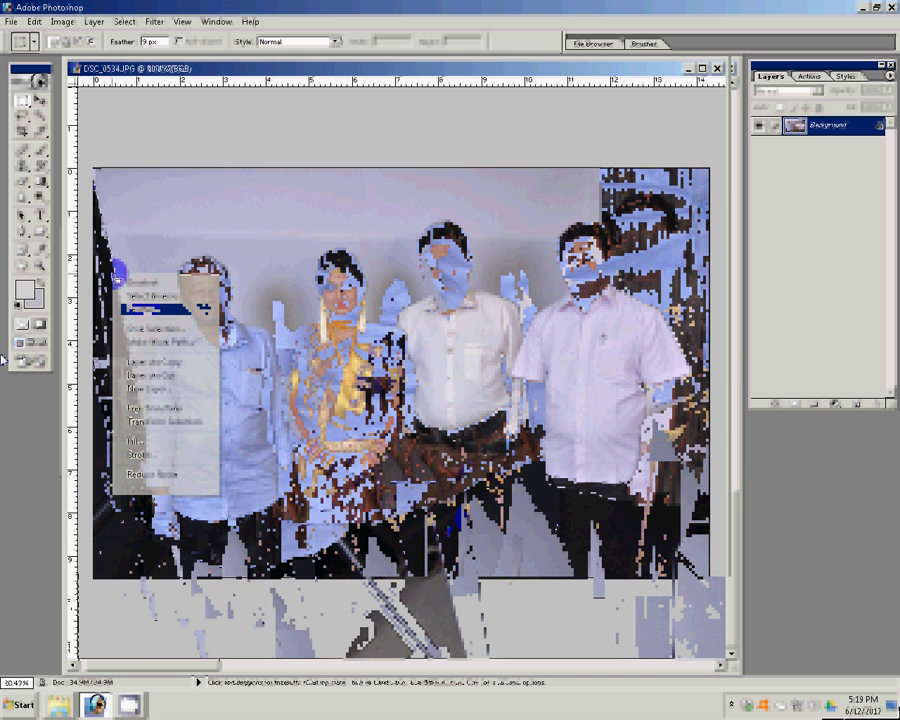
Feather the selection and add a B1B2CF Solid Color fill sampled from the wall
click(150, 309)
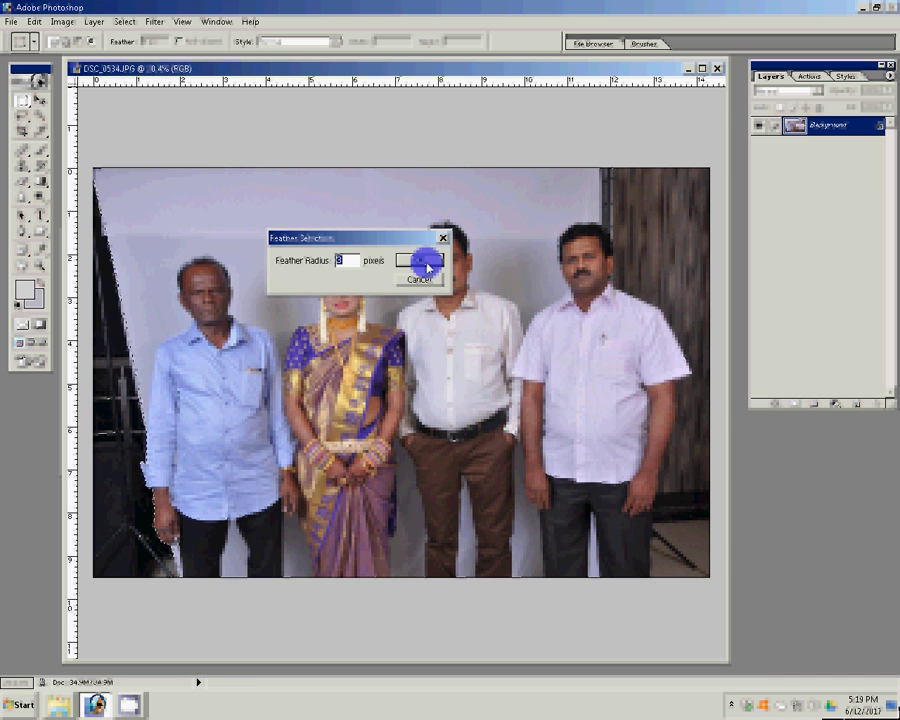
click(418, 257)
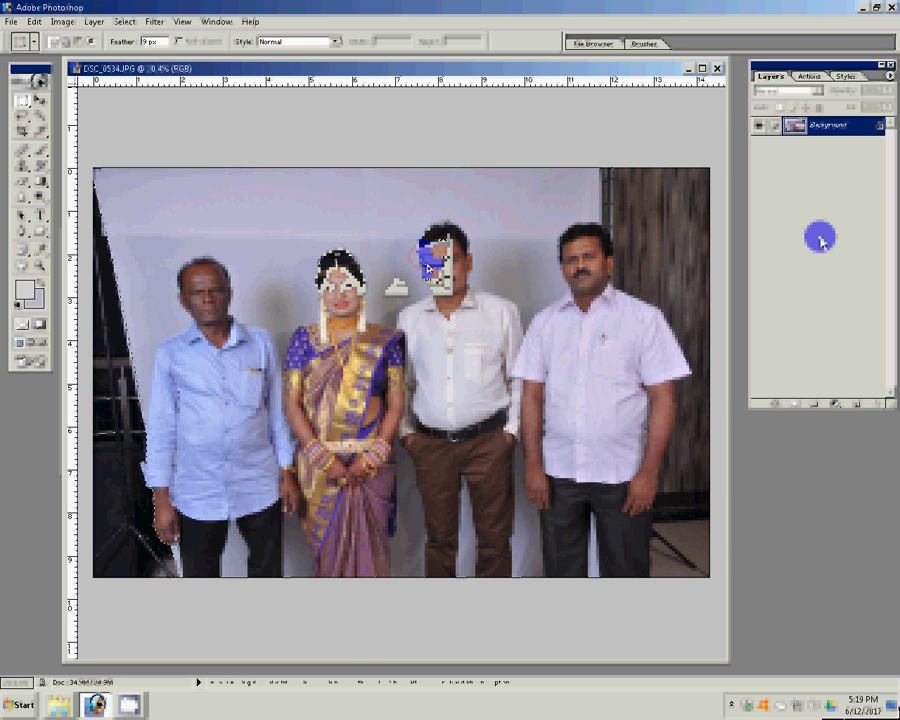
click(834, 404)
click(818, 418)
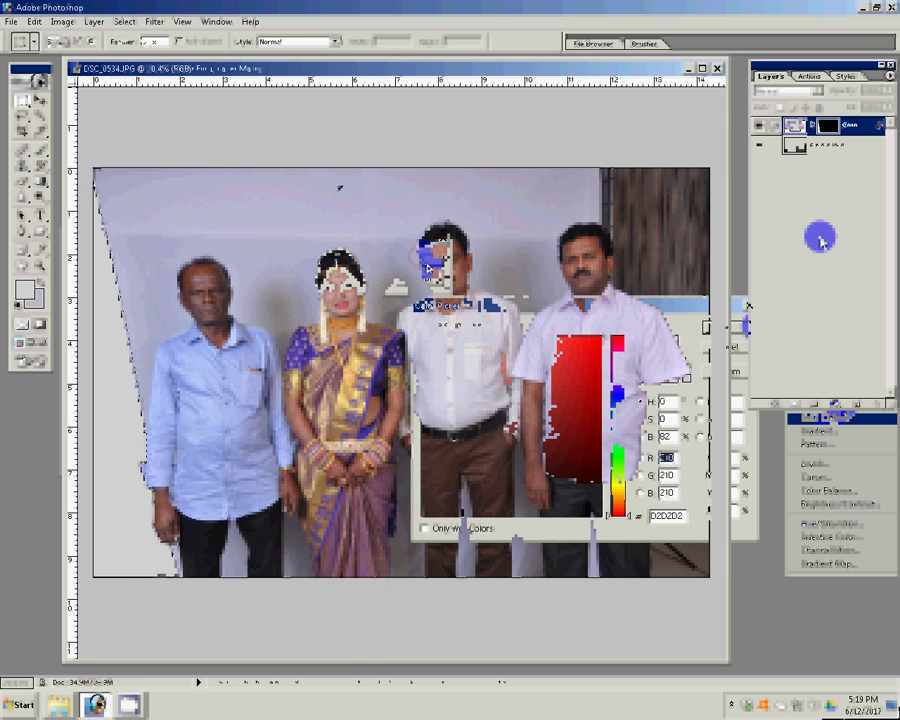
click(290, 240)
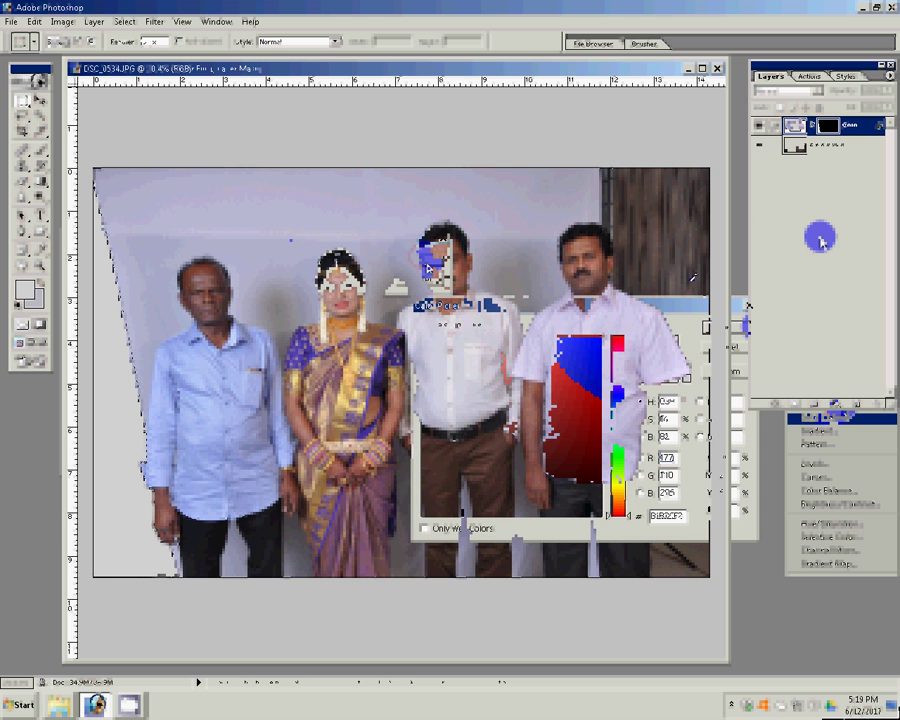
key(Return)
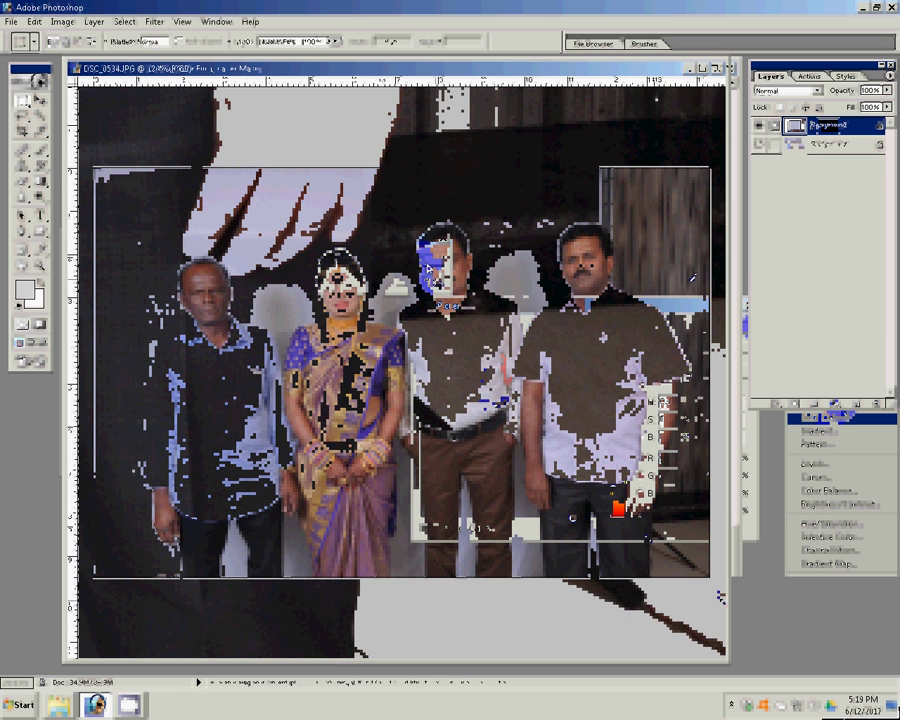
key(s)
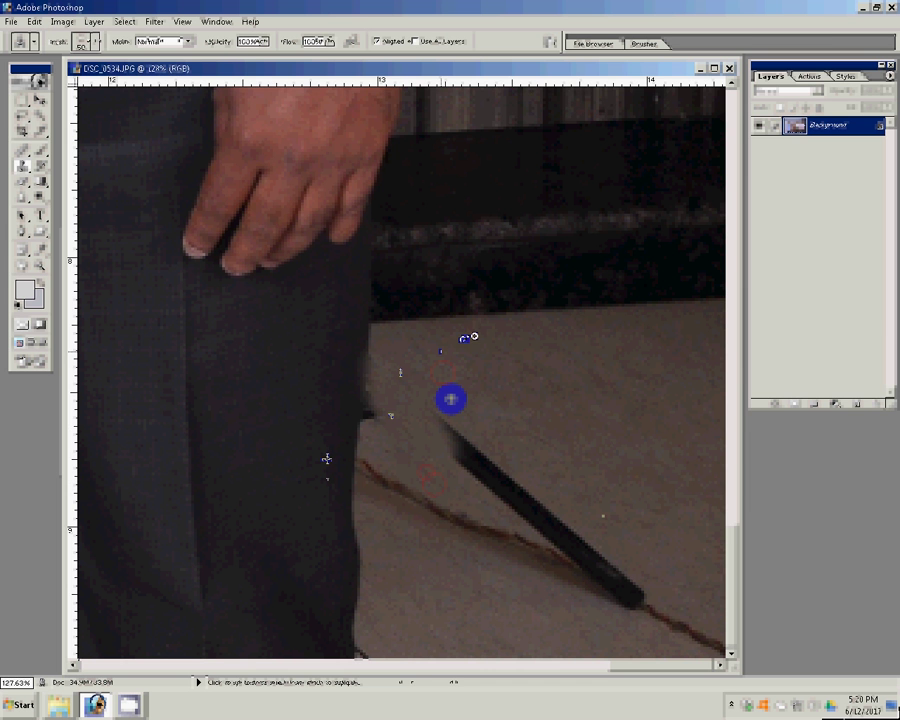
Clone out the black stand leg beside the man's trousers, then fit the photo on screen
key(z)
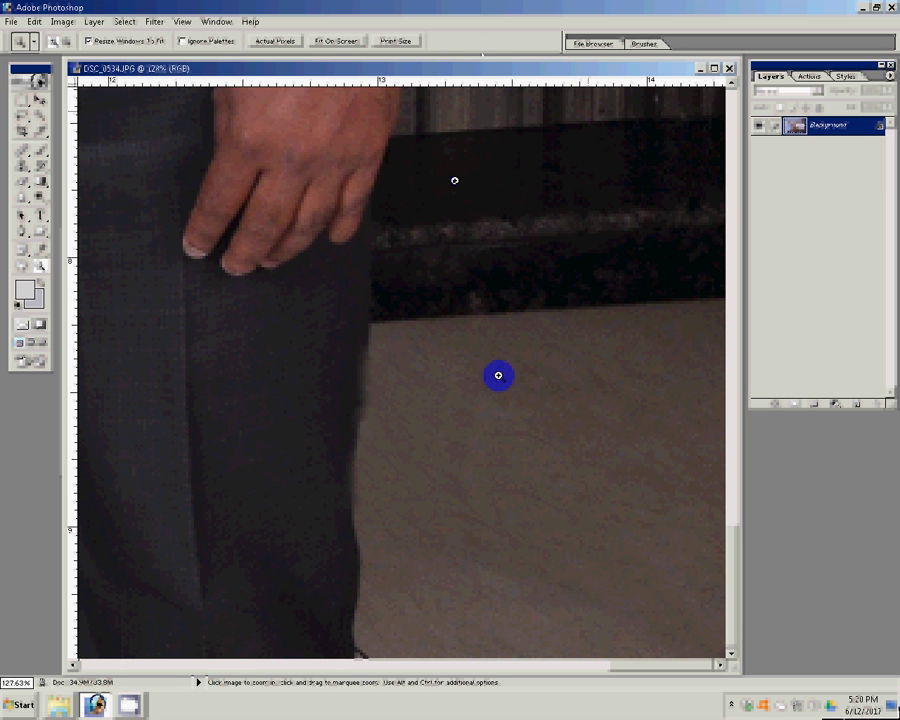
key(ctrl+0)
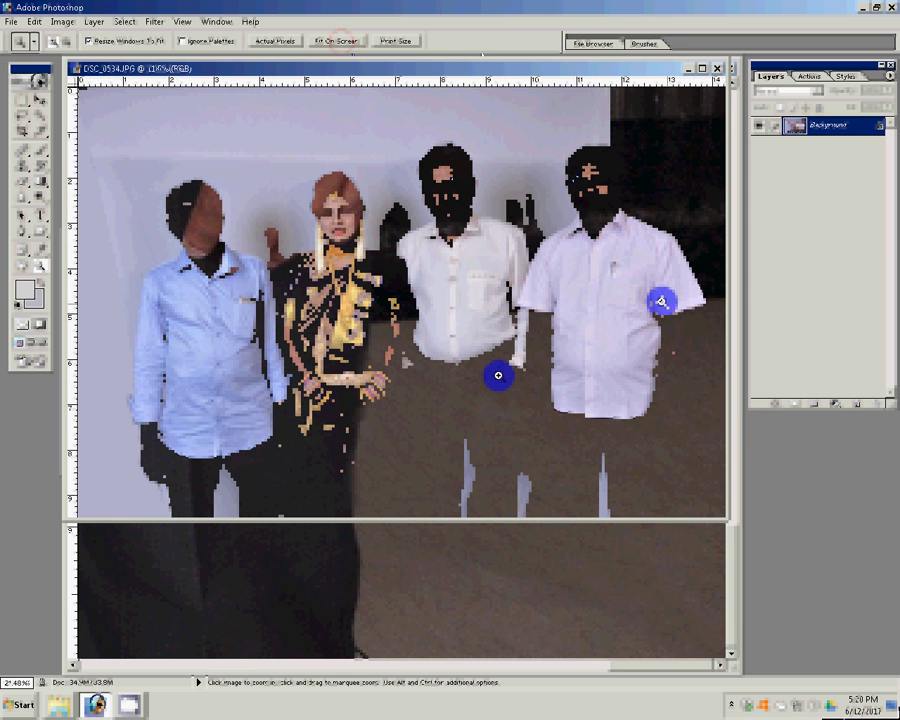
Apply Levels with the white input level lowered to 245
key(ctrl+l)
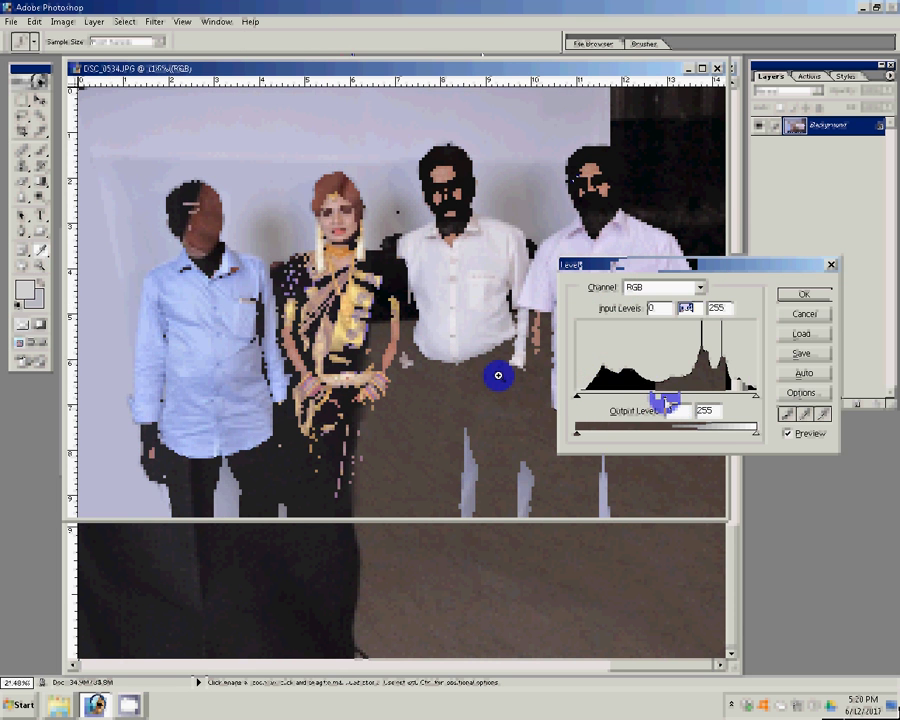
drag(756, 396, 749, 397)
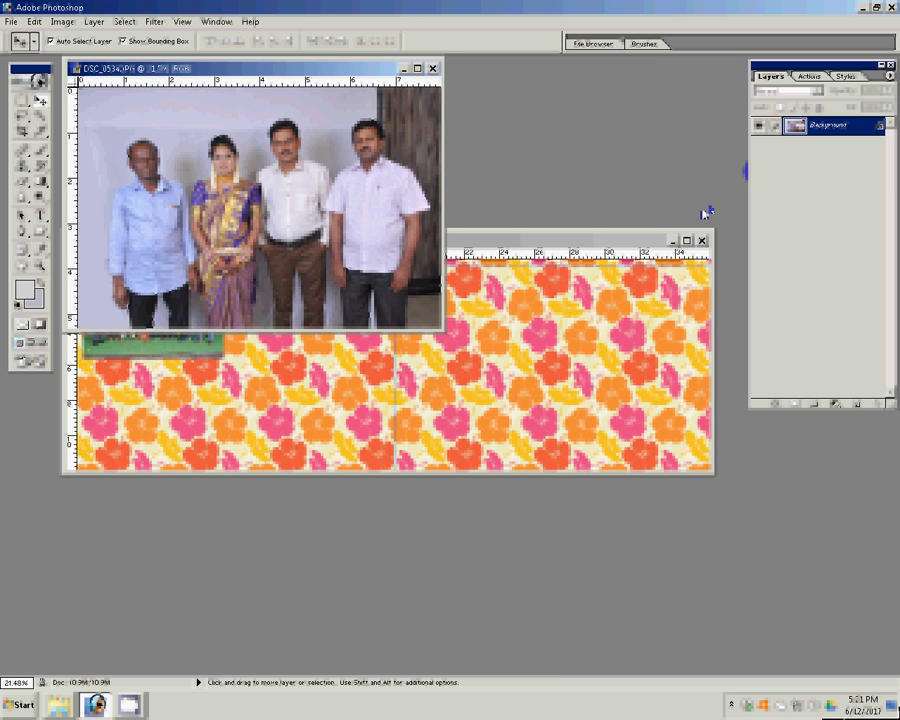
Duplicate the photo layer and drop the couple photo into the spread's lower left
key(ctrl+j)
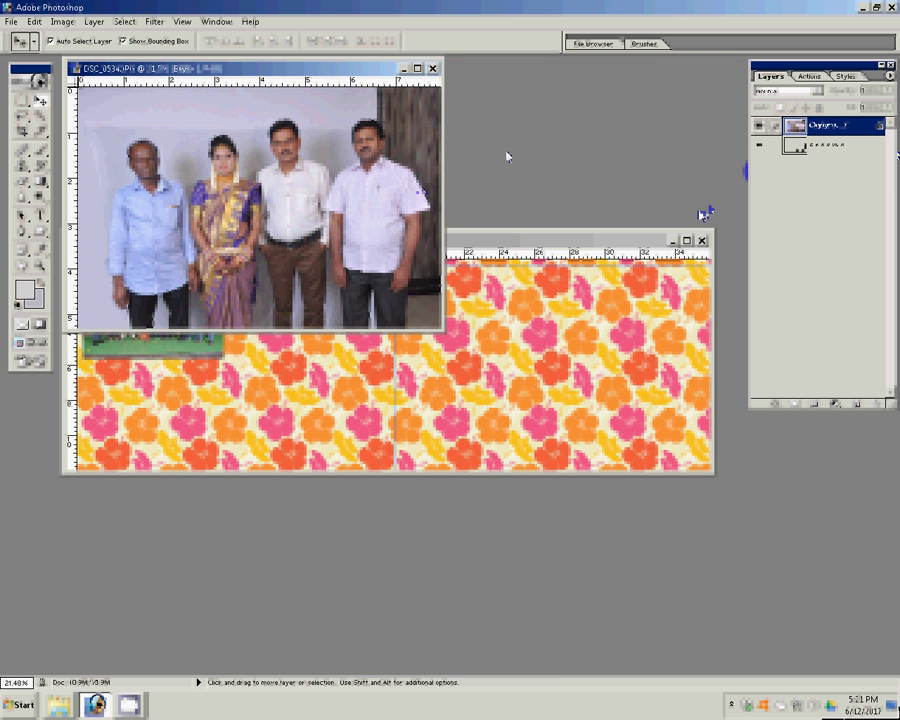
key(ctrl+minus)
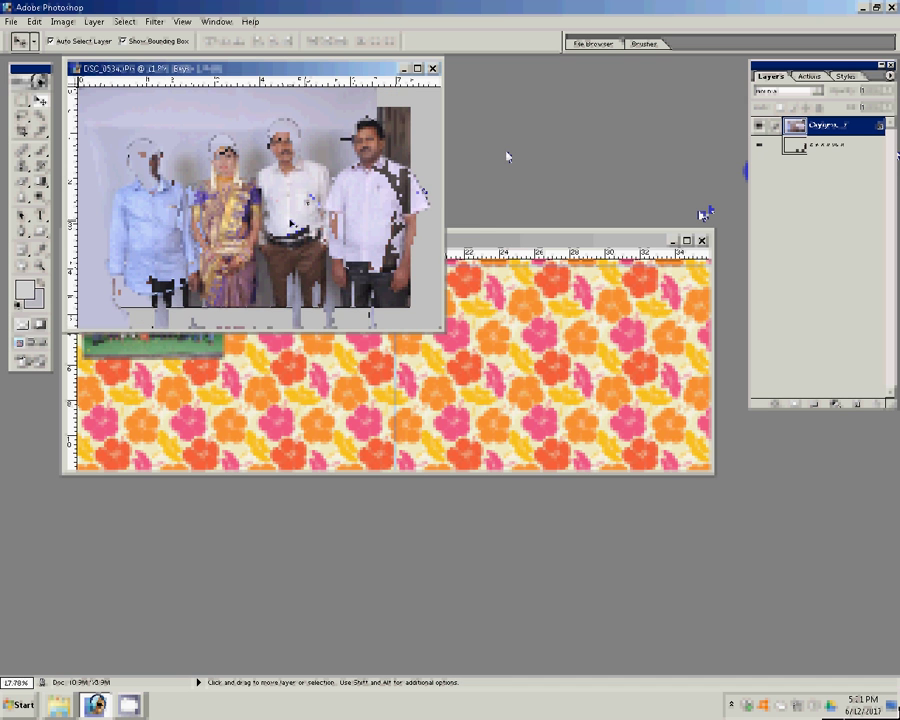
drag(290, 225, 502, 208)
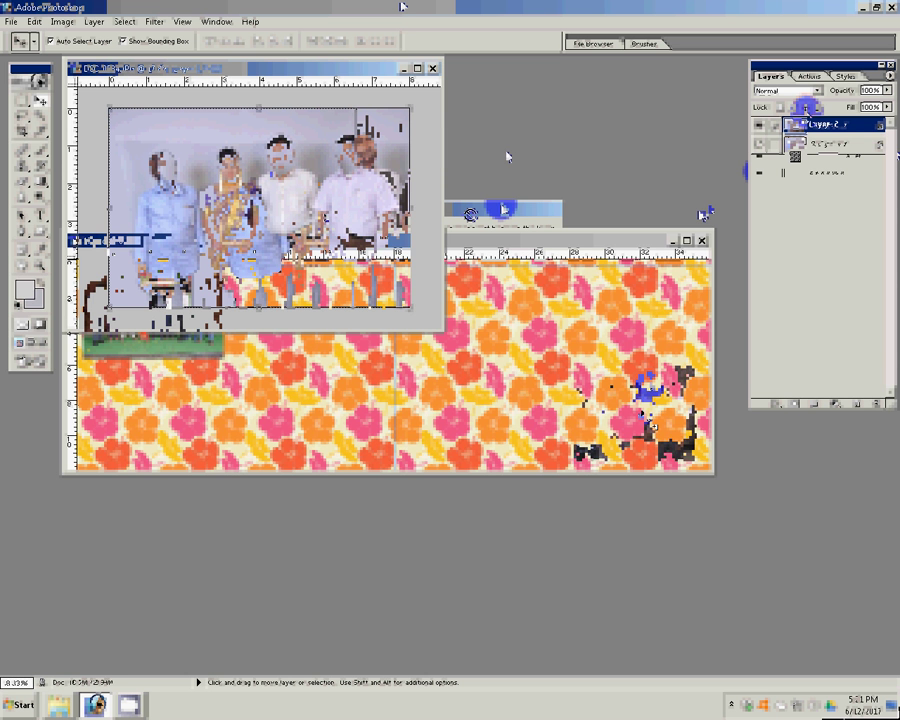
drag(652, 425, 178, 402)
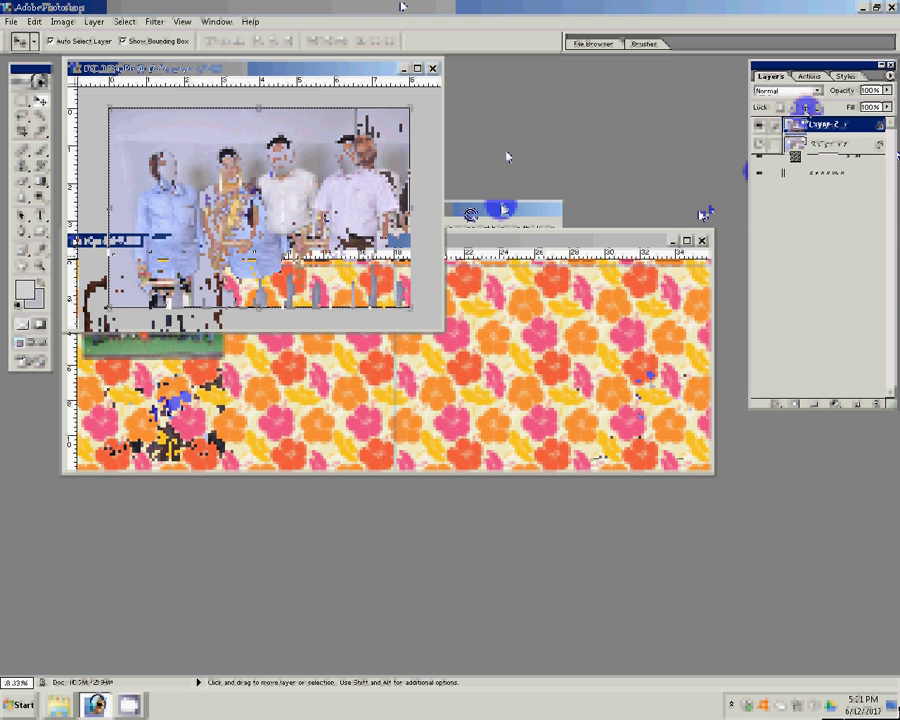
Move the photo window aside and switch back to the Explorer folder
click(292, 206)
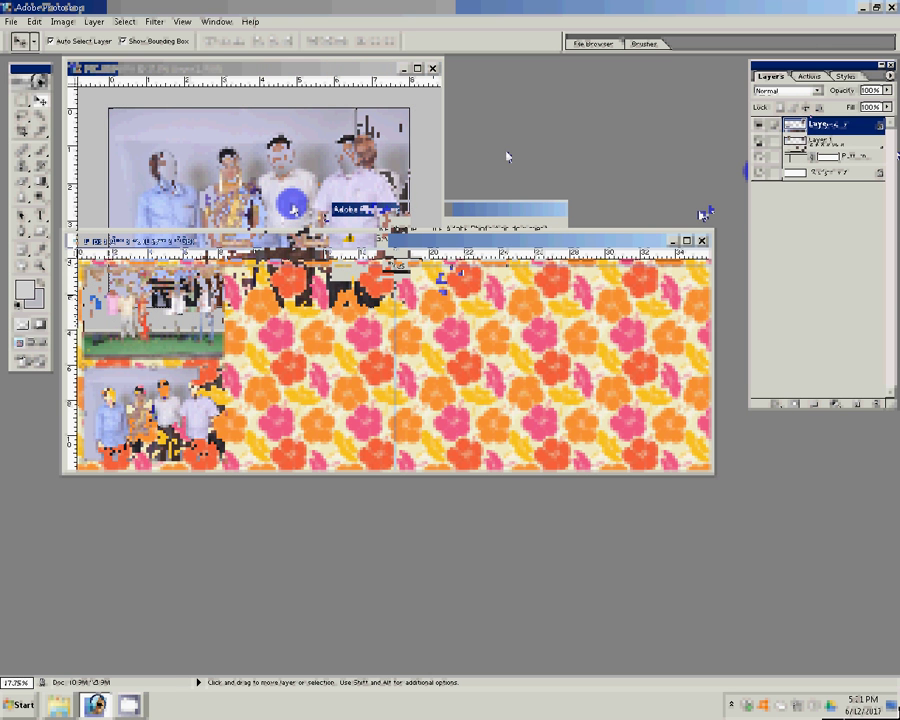
drag(292, 206, 458, 265)
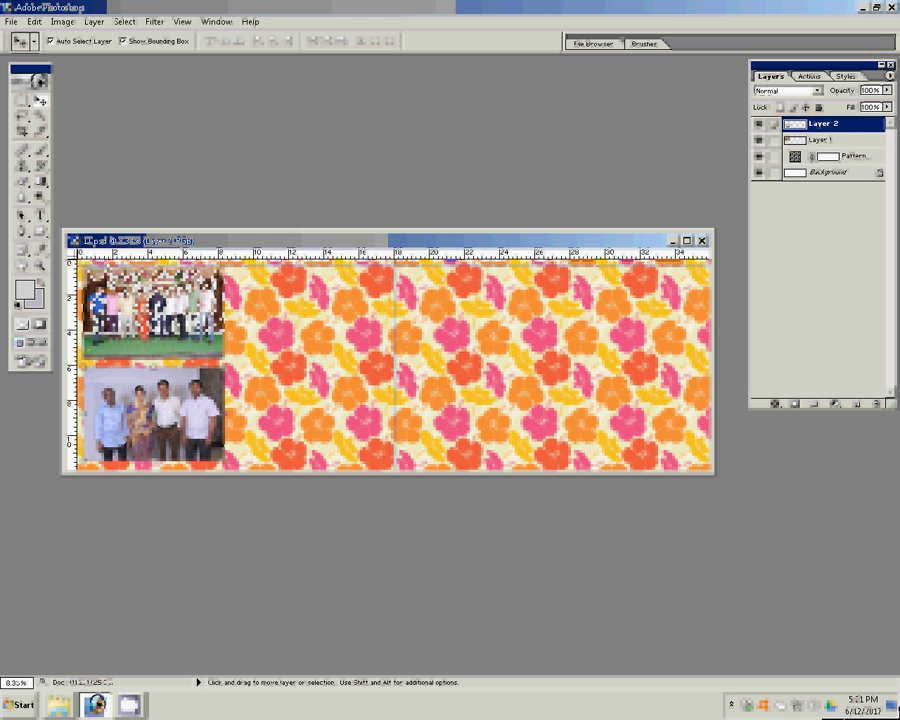
key(alt+Tab)
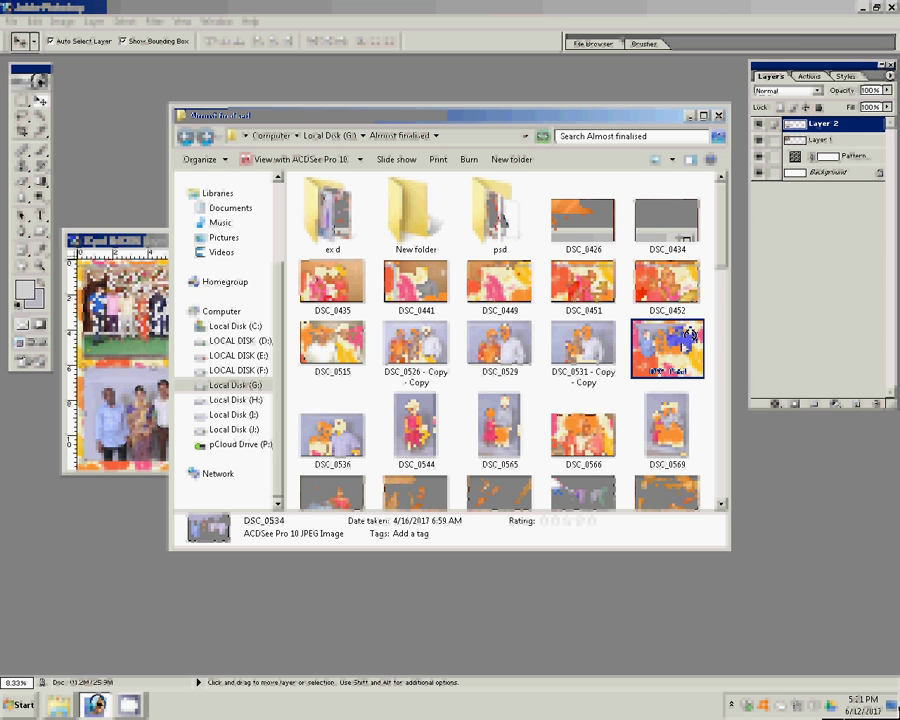
Drop DSC_0534 into the ex d folder, then open DSC_0526 - Copy in Photoshop
drag(688, 336, 330, 215)
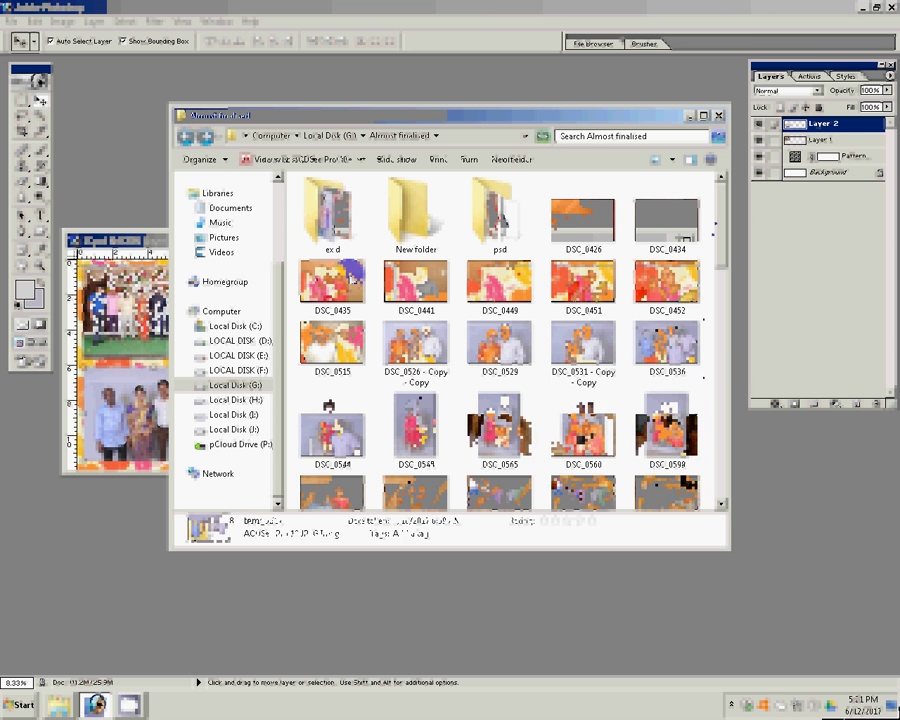
click(415, 345)
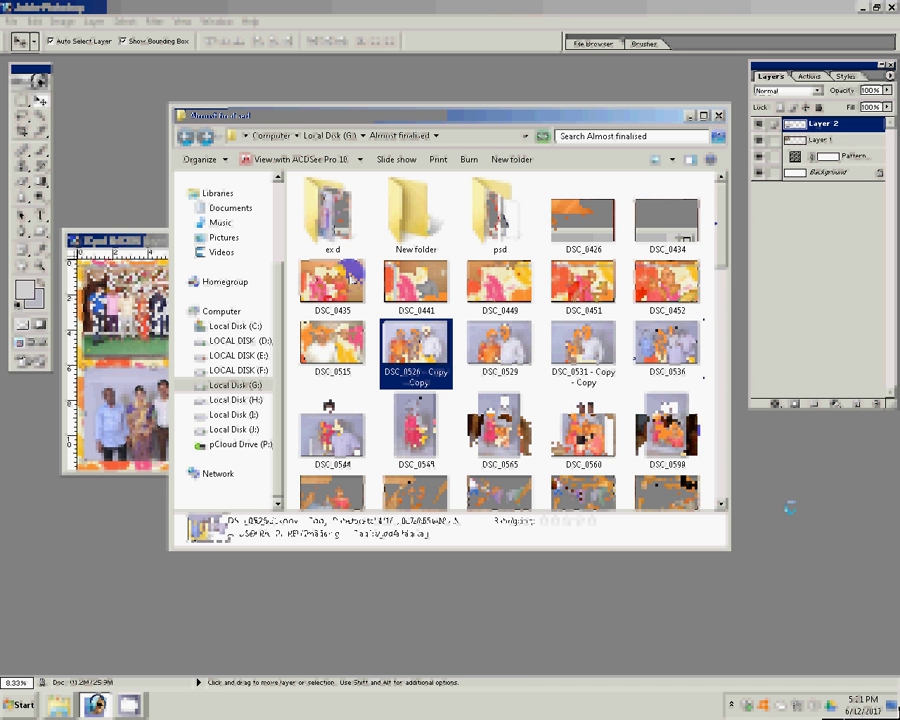
drag(415, 350, 612, 88)
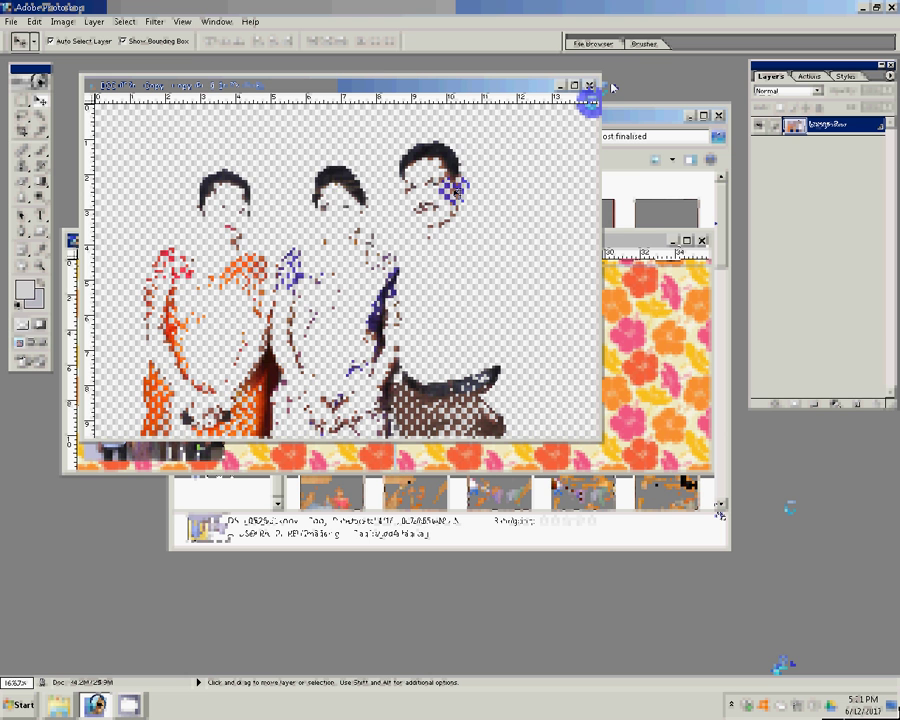
Resize the three-person photo and place it into the spread as Layer 3
key(ctrl+alt+i)
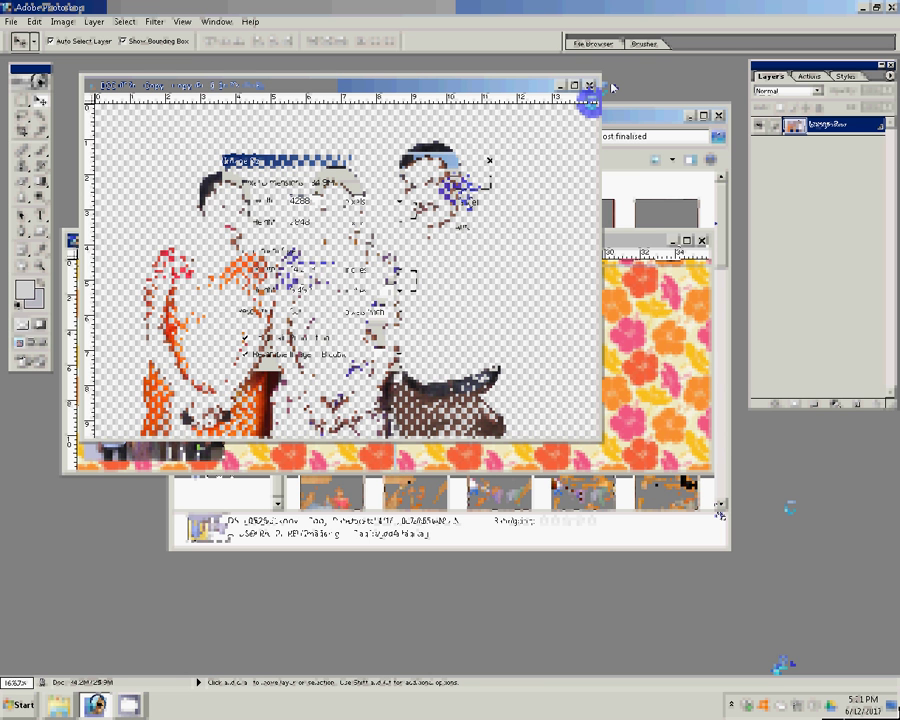
key(Return)
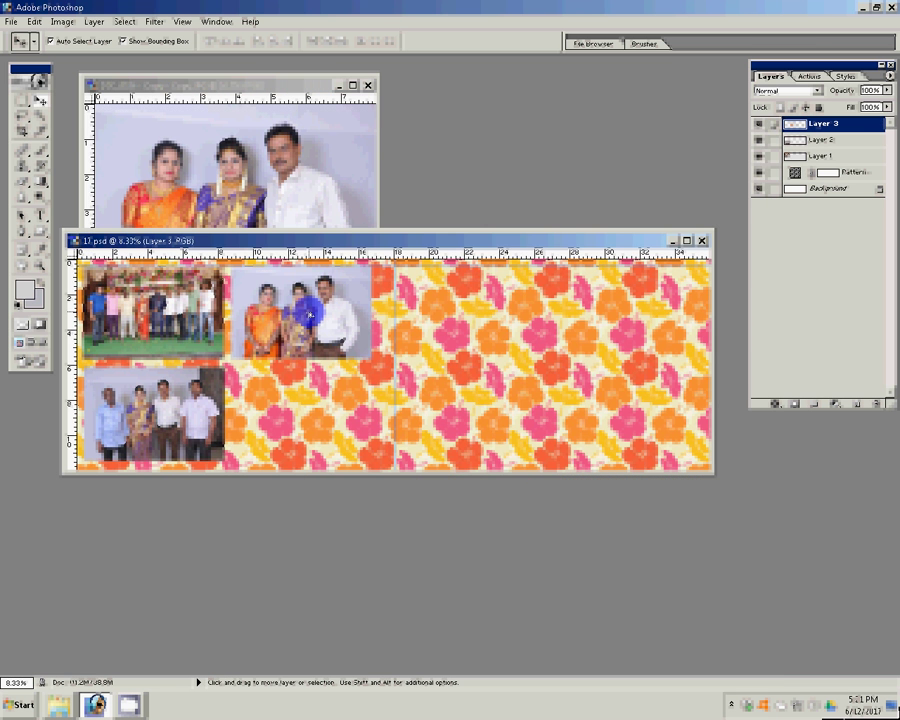
drag(309, 313, 315, 315)
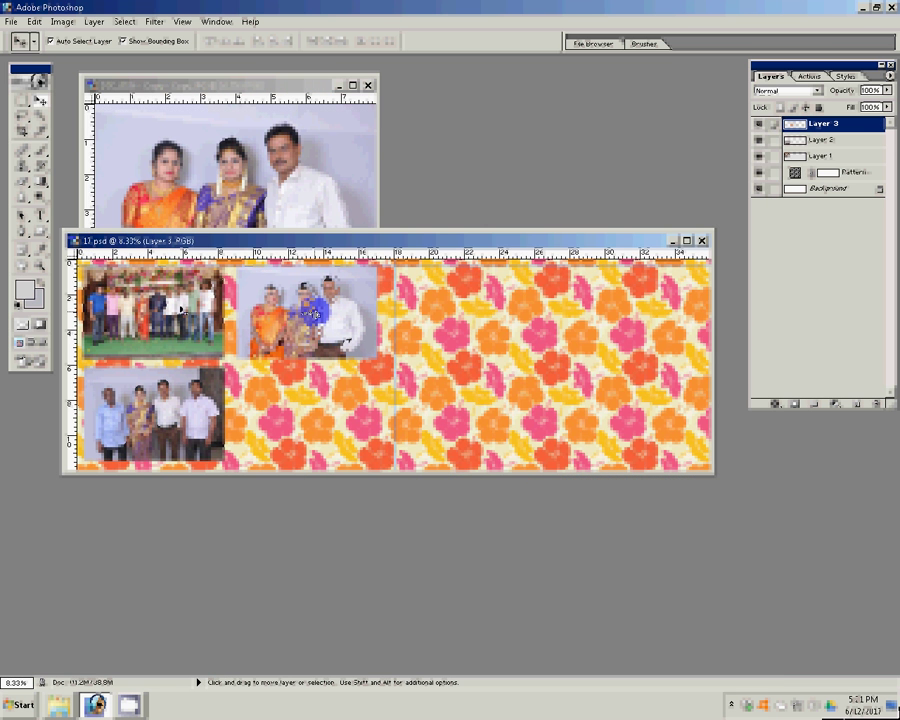
Select Layer 2 and nudge the lower-left photo slightly right
click(820, 156)
click(820, 140)
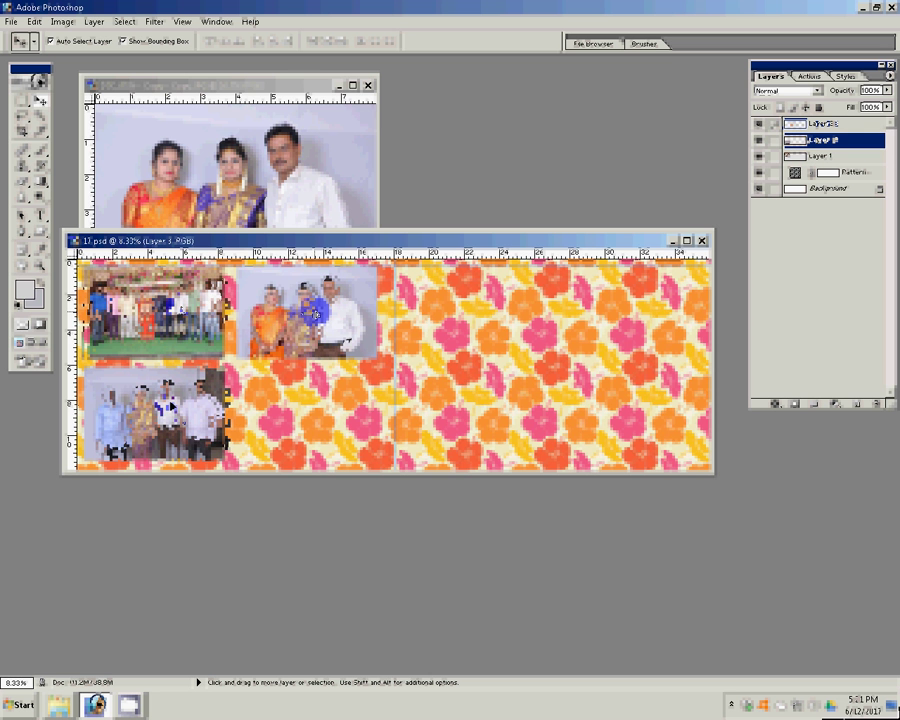
drag(167, 405, 172, 406)
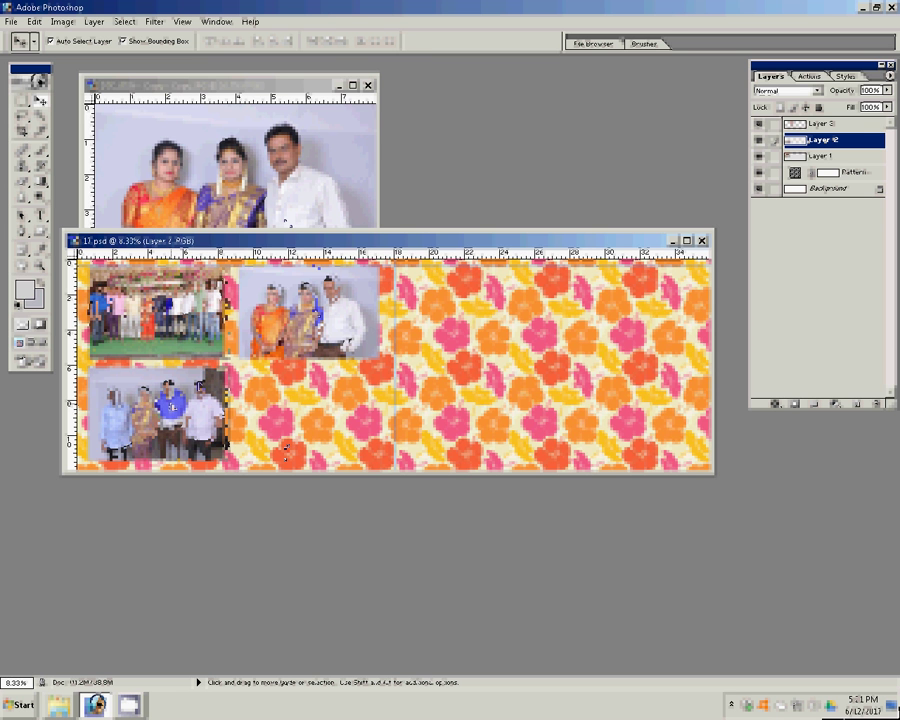
Close the DSC_0526 source document without saving
click(195, 150)
click(368, 85)
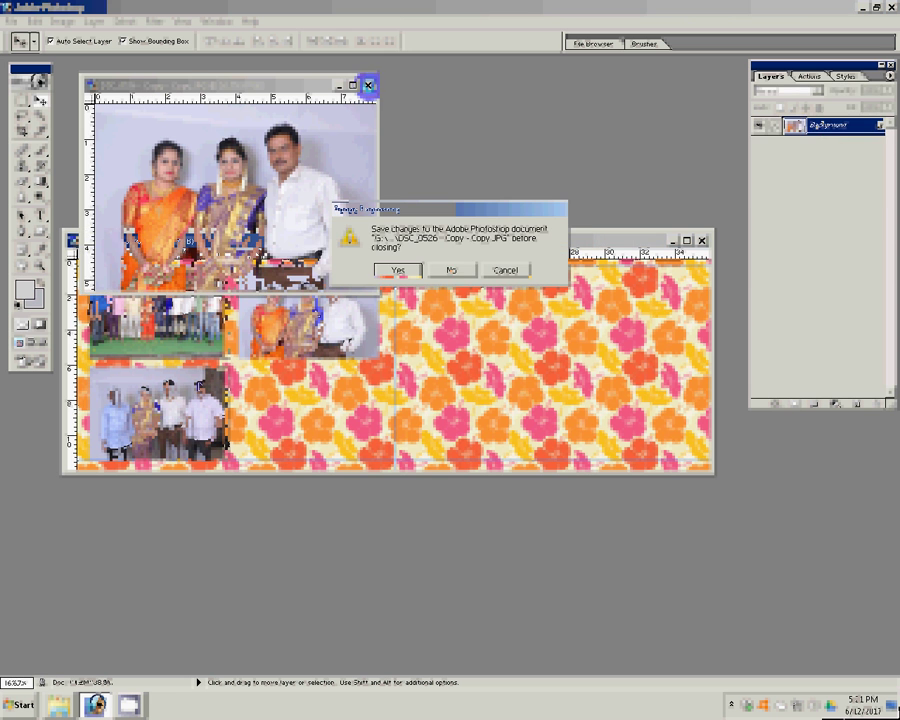
click(451, 270)
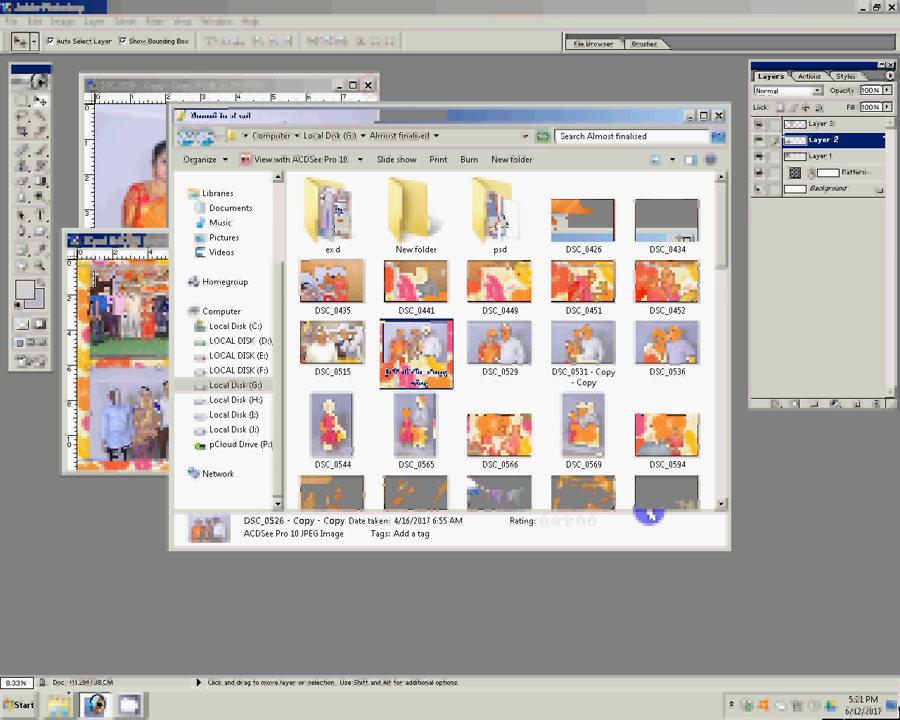
Delete DSC_0526 - Copy from Almost finalised and select DSC_0848 further down
key(Delete)
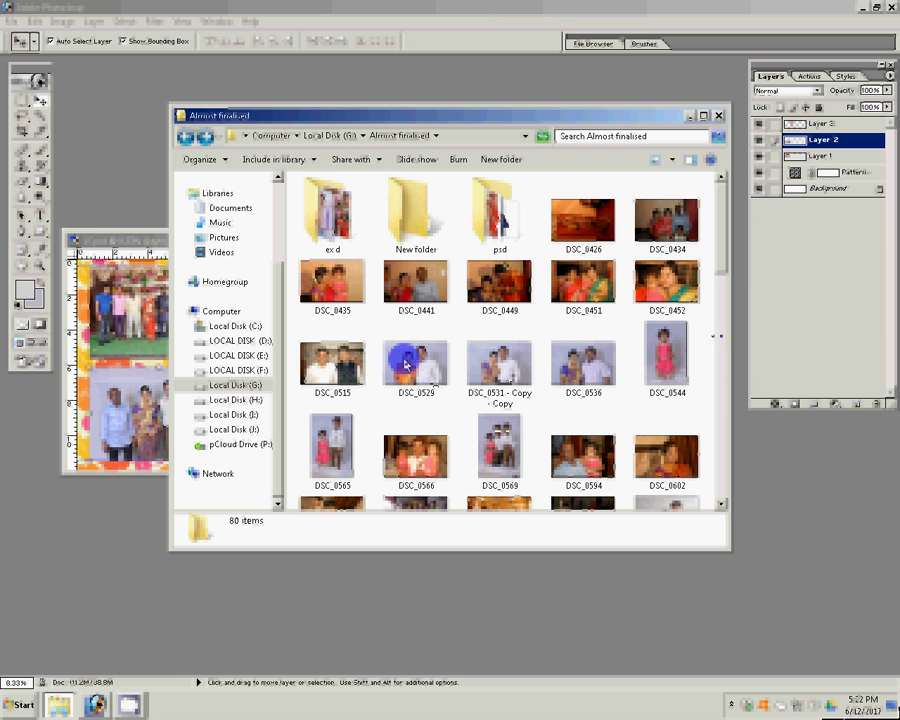
mouse_move(666, 345)
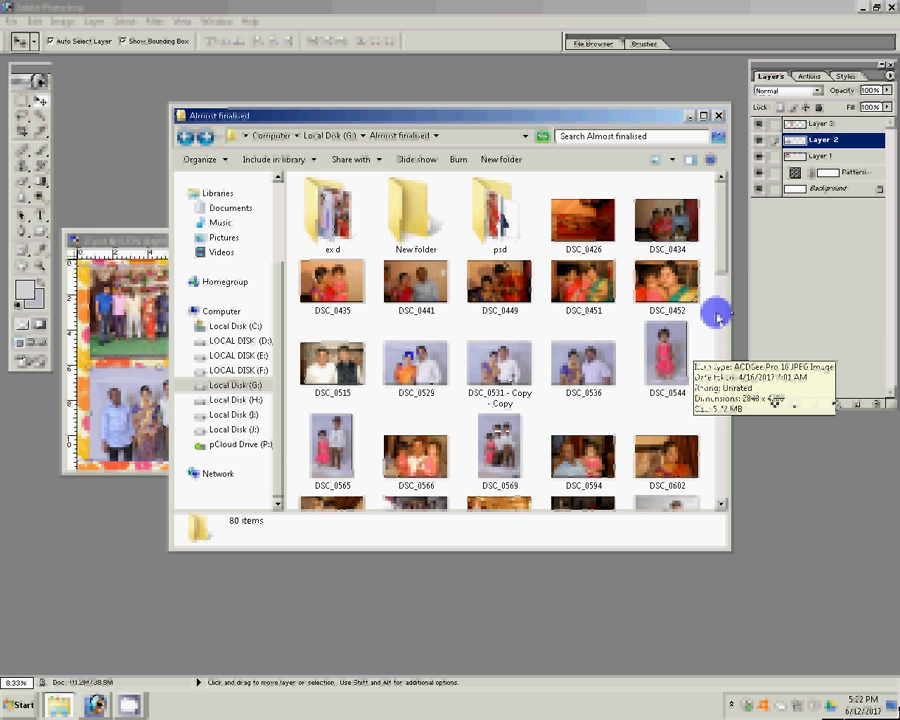
scroll(717, 317, down, 2)
scroll(717, 317, down, 3)
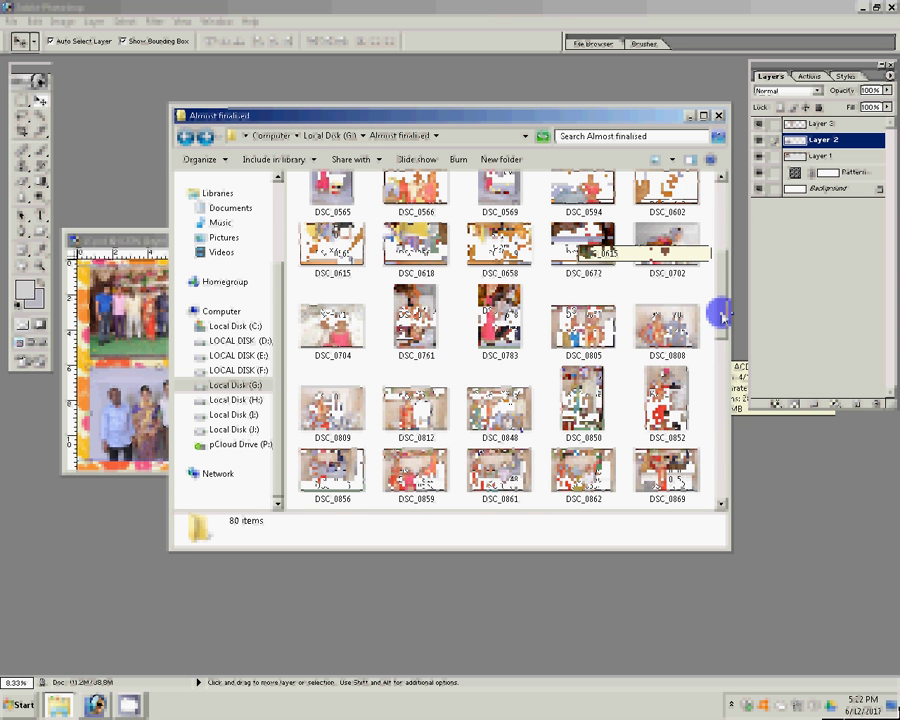
click(500, 405)
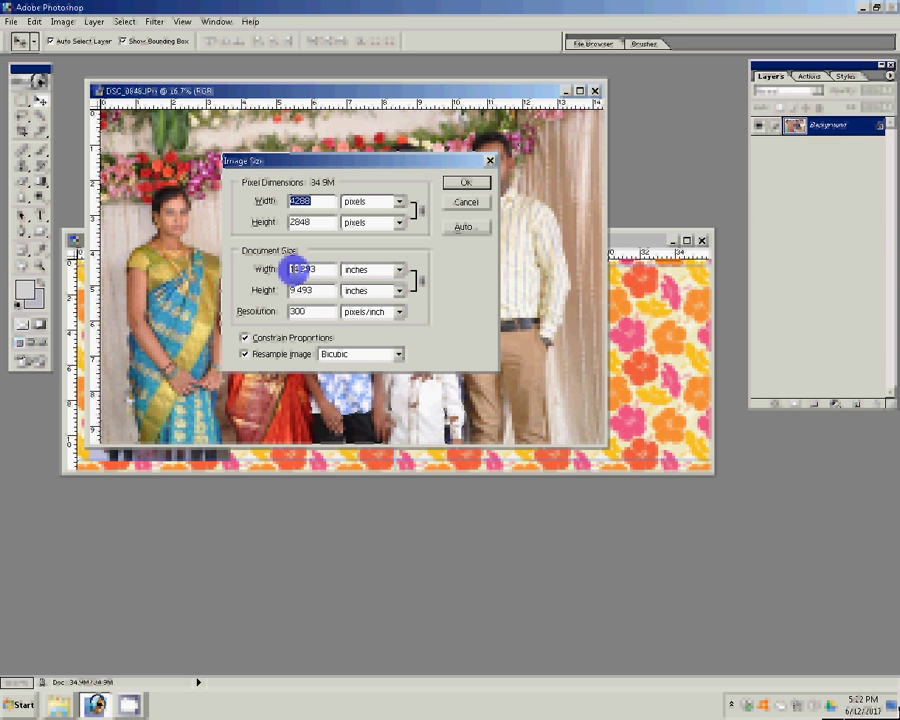
Resize the DSC_0848 family photo to 8 inches document width
double_click(298, 268)
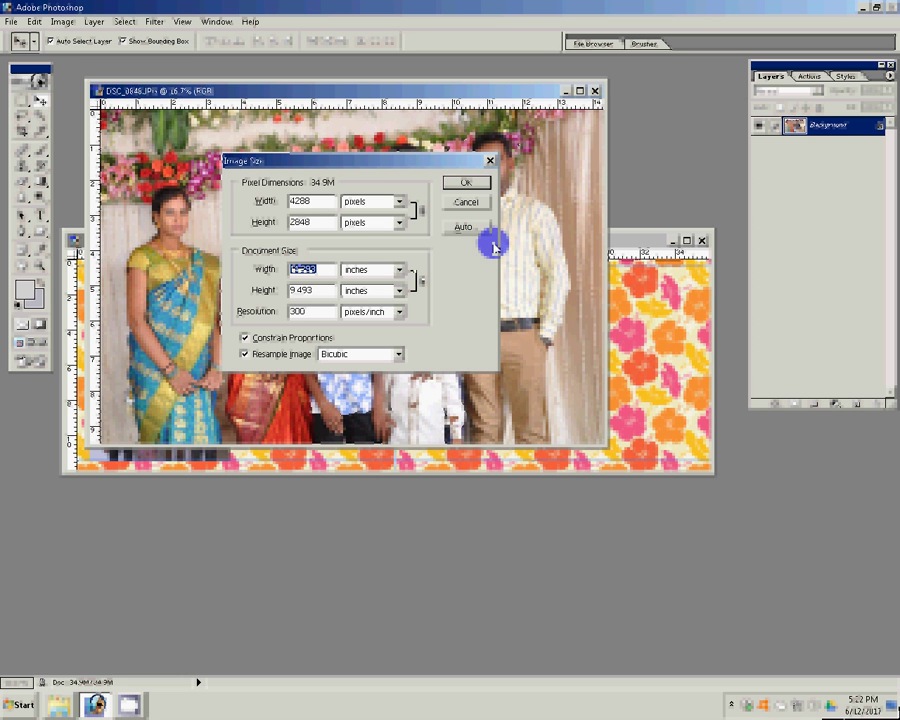
text(8)
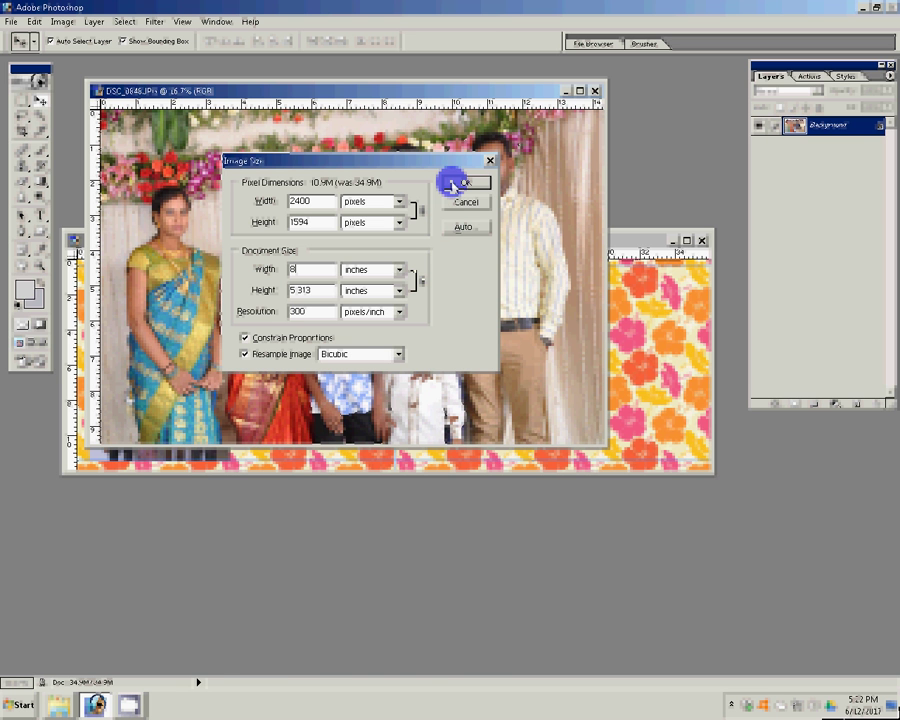
click(455, 183)
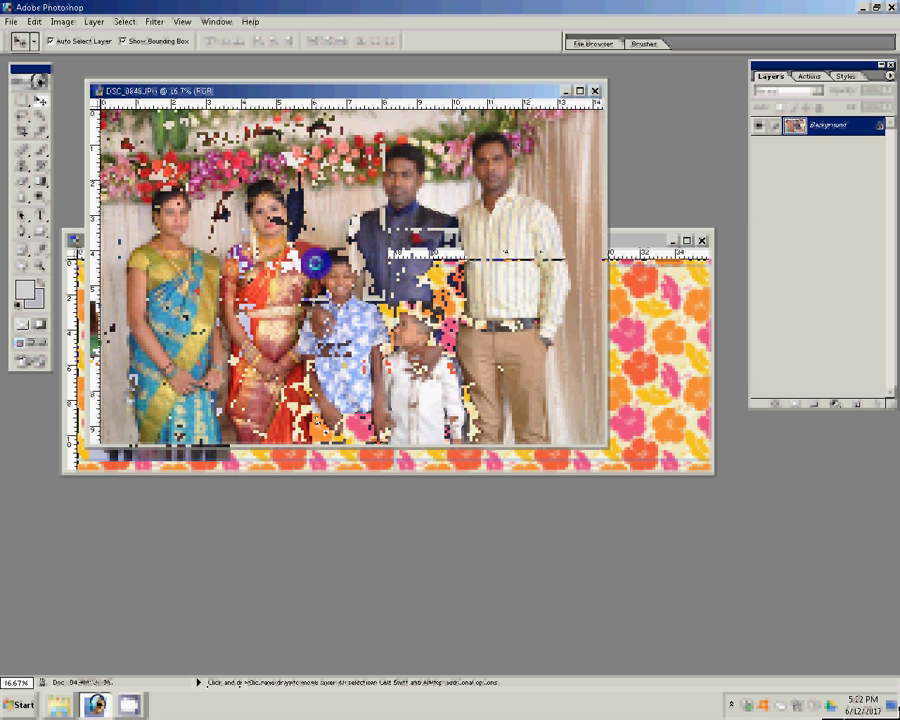
Drag the photo into 17.psd as Layer 4 in the lower-right slot, then close the source
drag(315, 262, 316, 456)
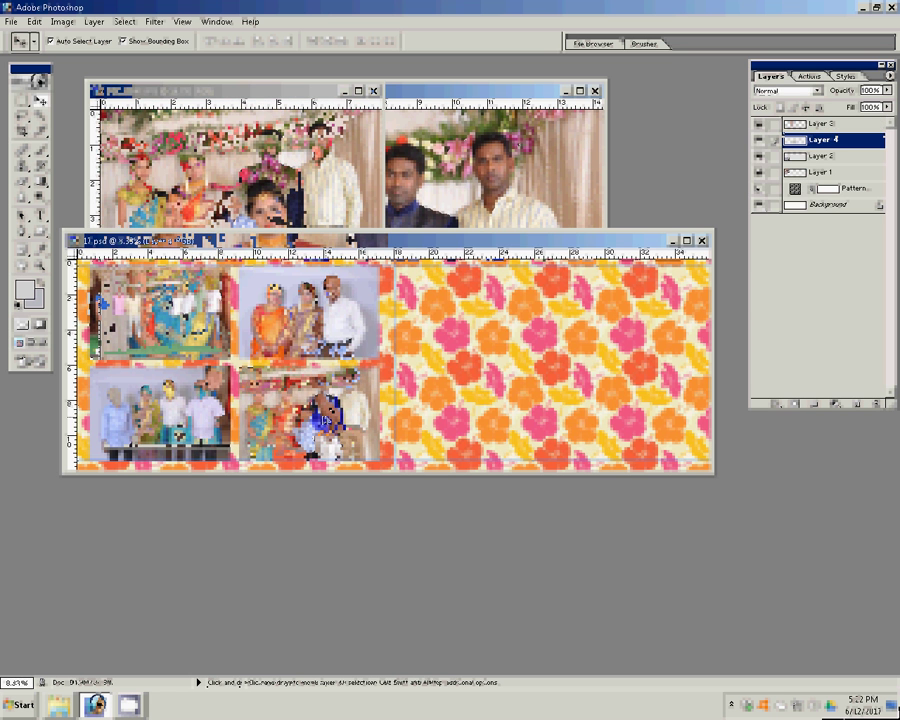
click(264, 207)
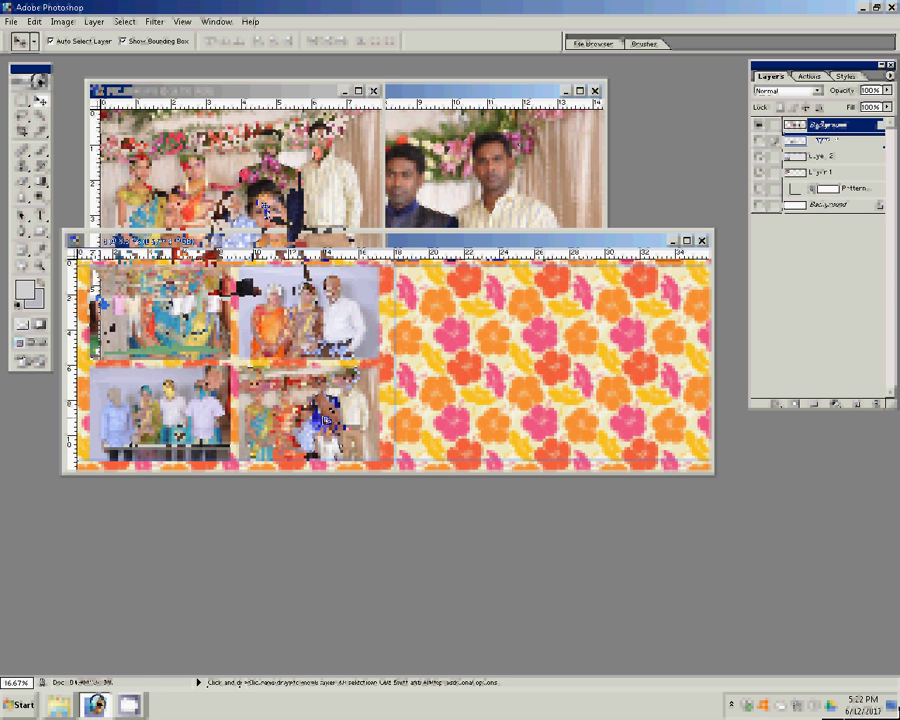
click(373, 91)
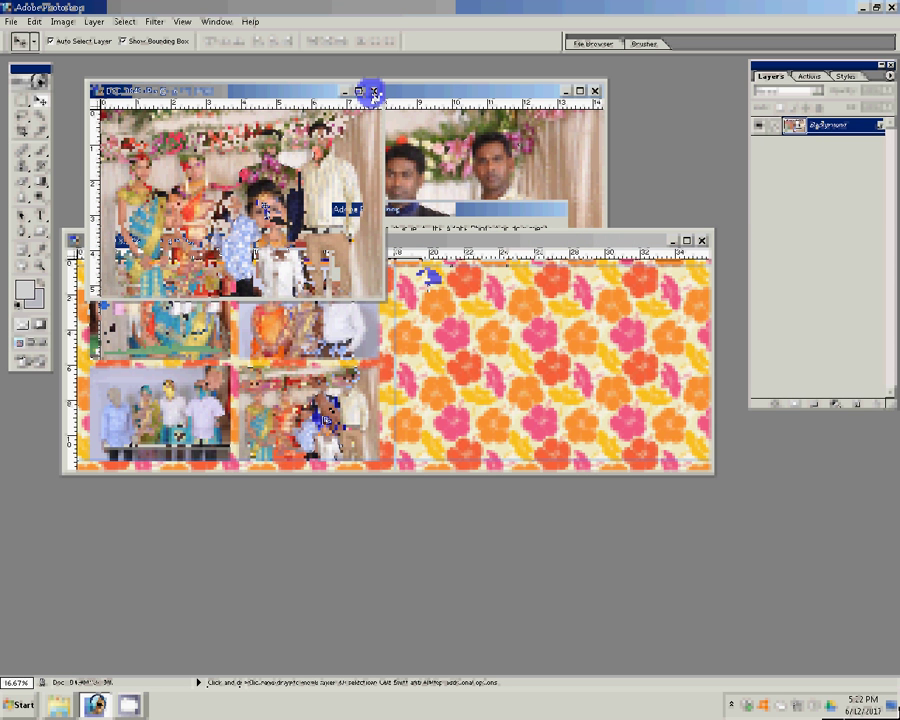
Decline saving so the DSC_0848 source photo closes unchanged
key(n)
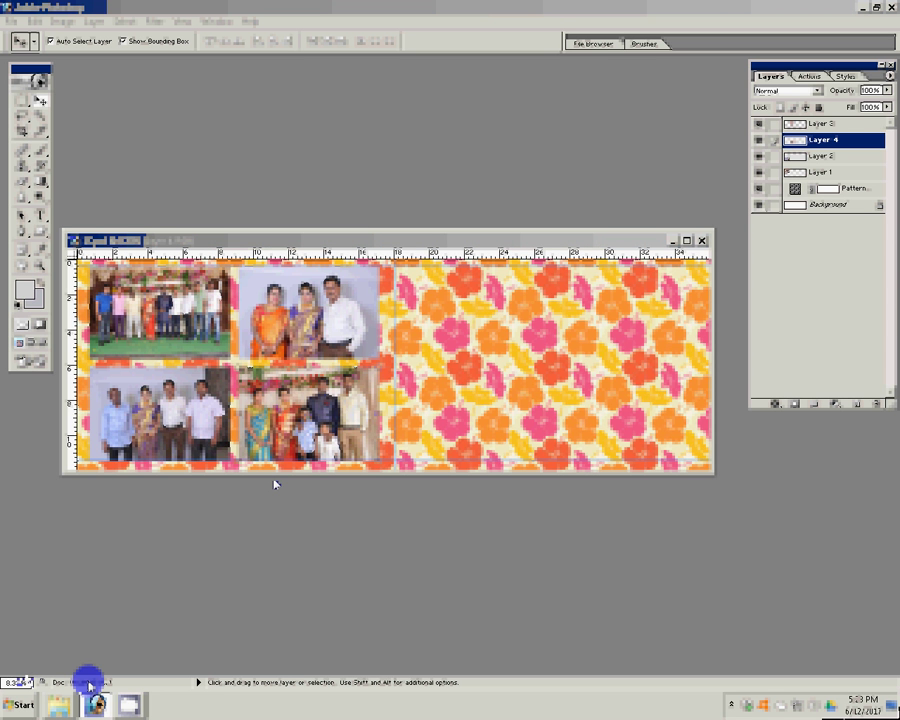
Go back to the Almost finalised folder in Explorer and pick the DSC_0566 photo
key(alt+Tab)
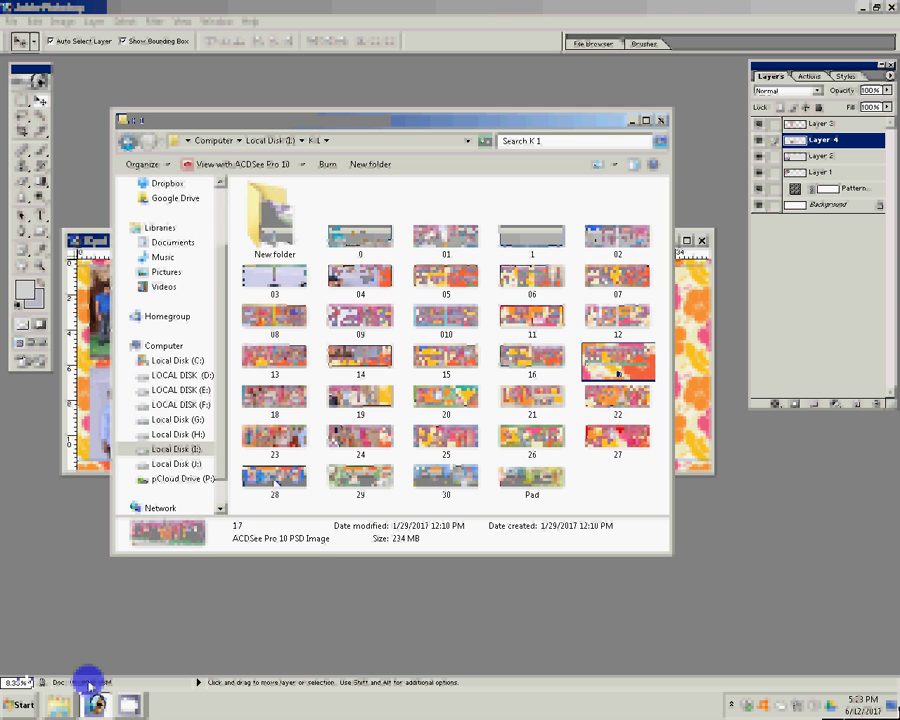
click(88, 683)
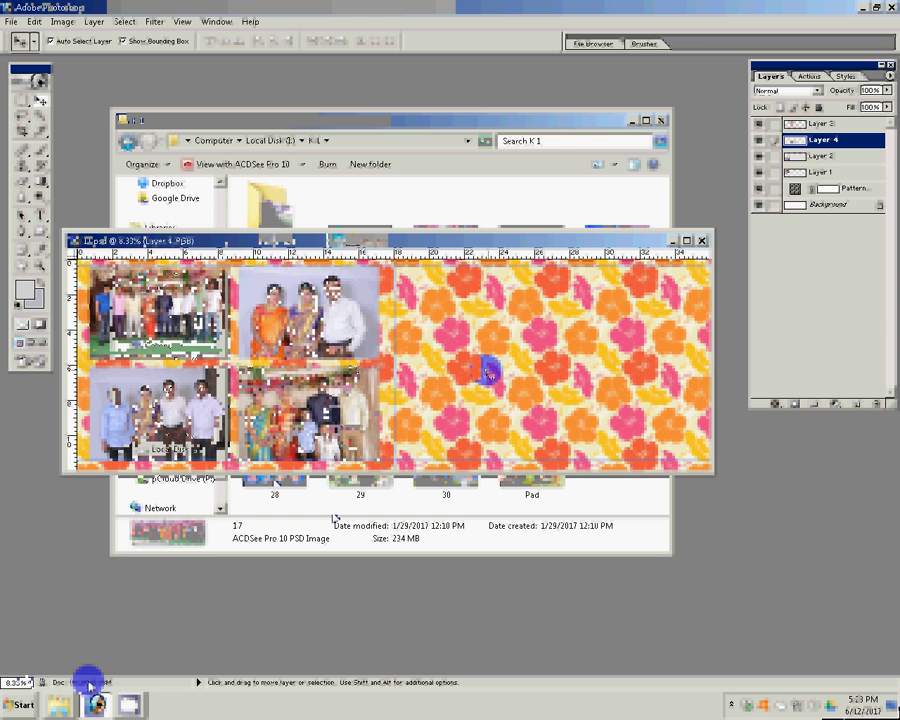
click(52, 706)
click(52, 706)
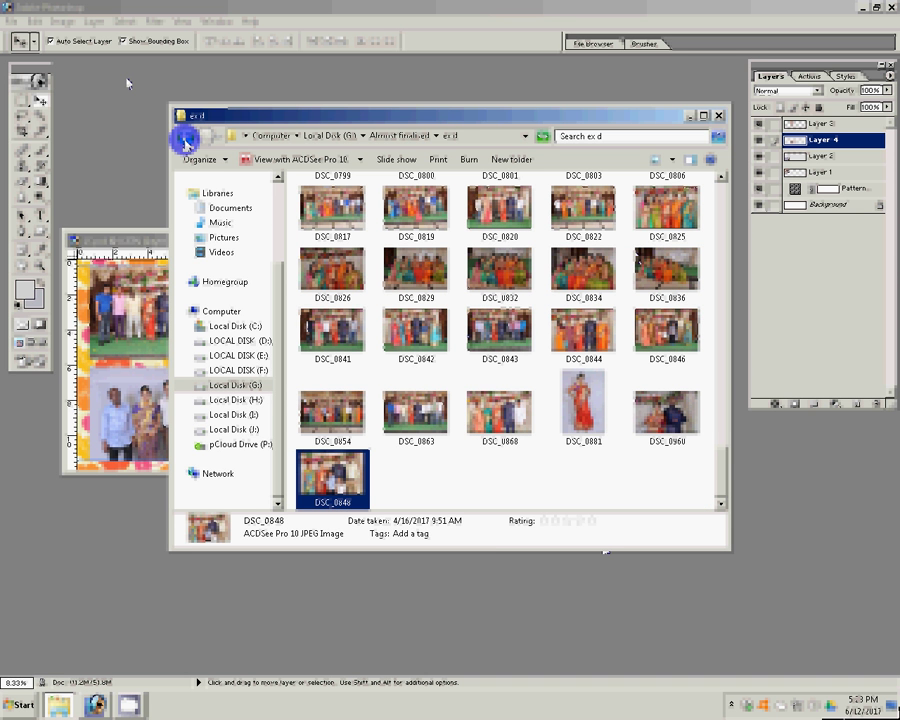
click(185, 142)
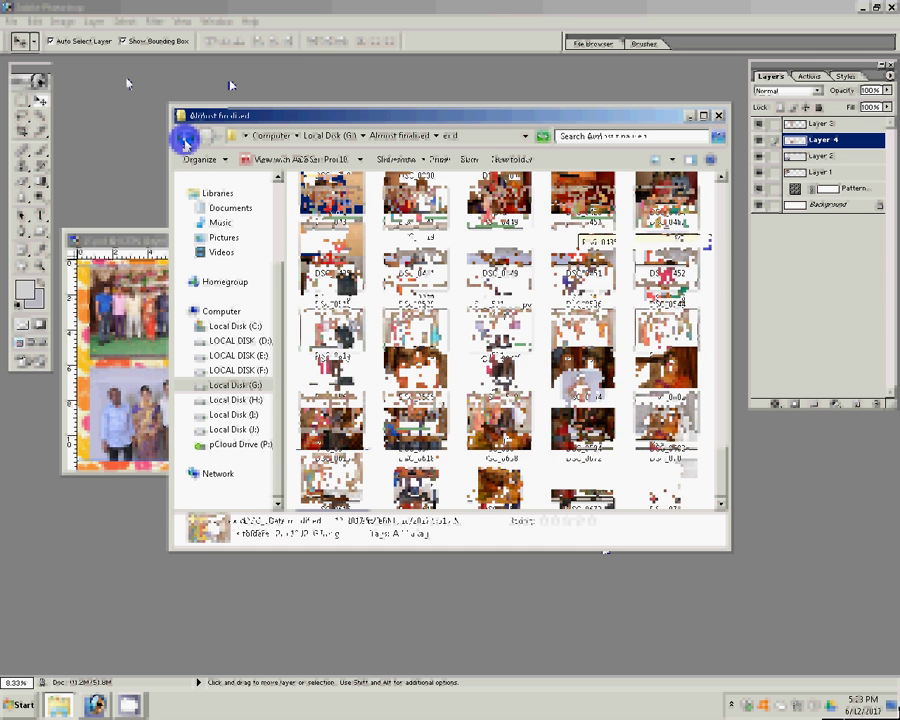
scroll(718, 272, down, 10)
drag(718, 272, 719, 283)
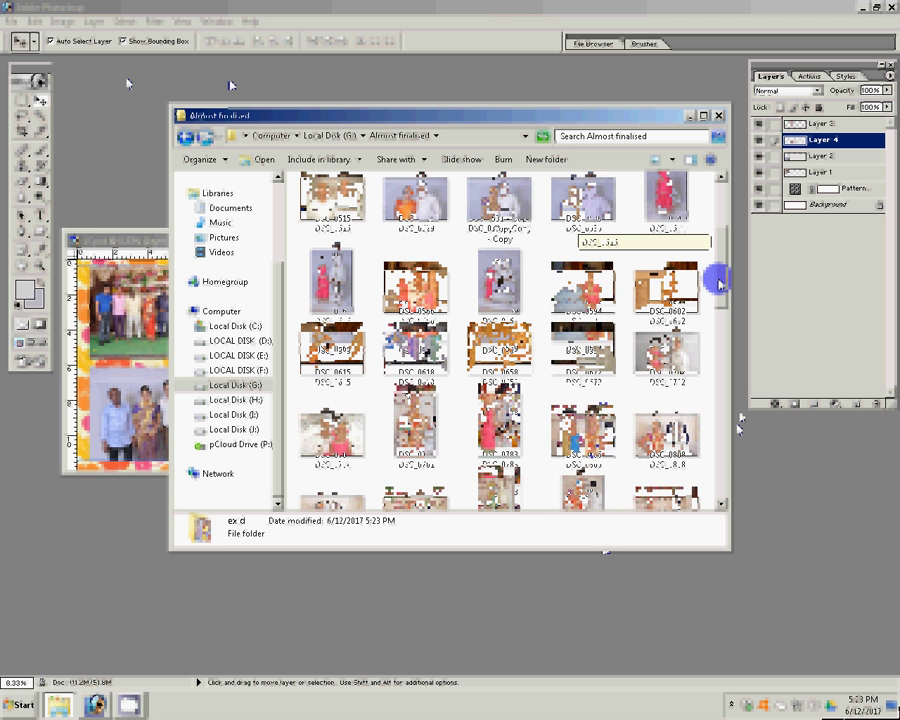
click(415, 285)
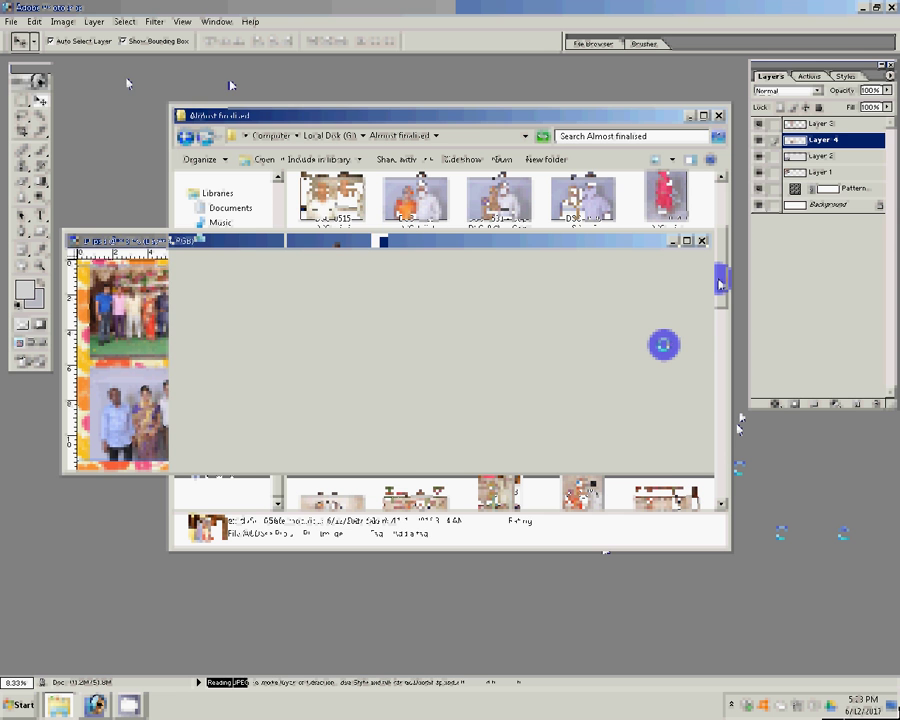
Run the colour correction action on DSC_0566, shifting its midtones slightly toward blue
click(812, 77)
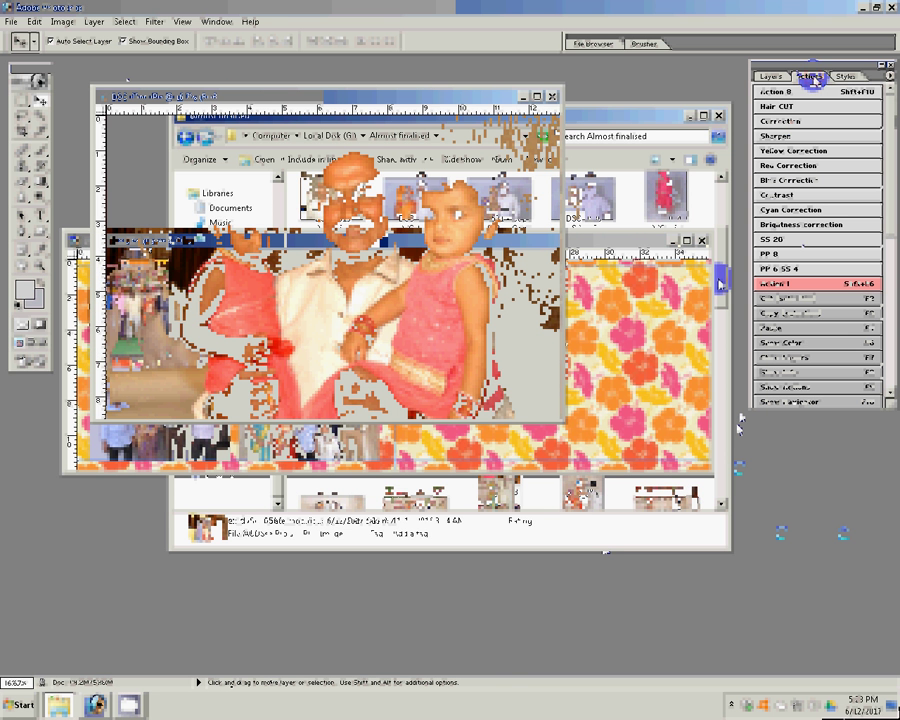
click(786, 170)
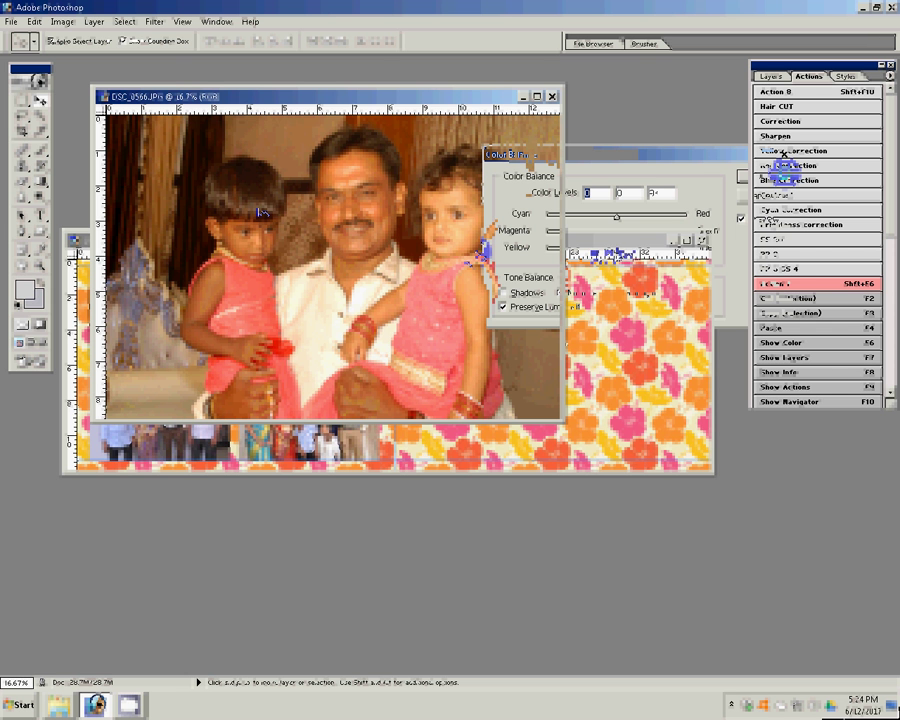
drag(619, 247, 623, 255)
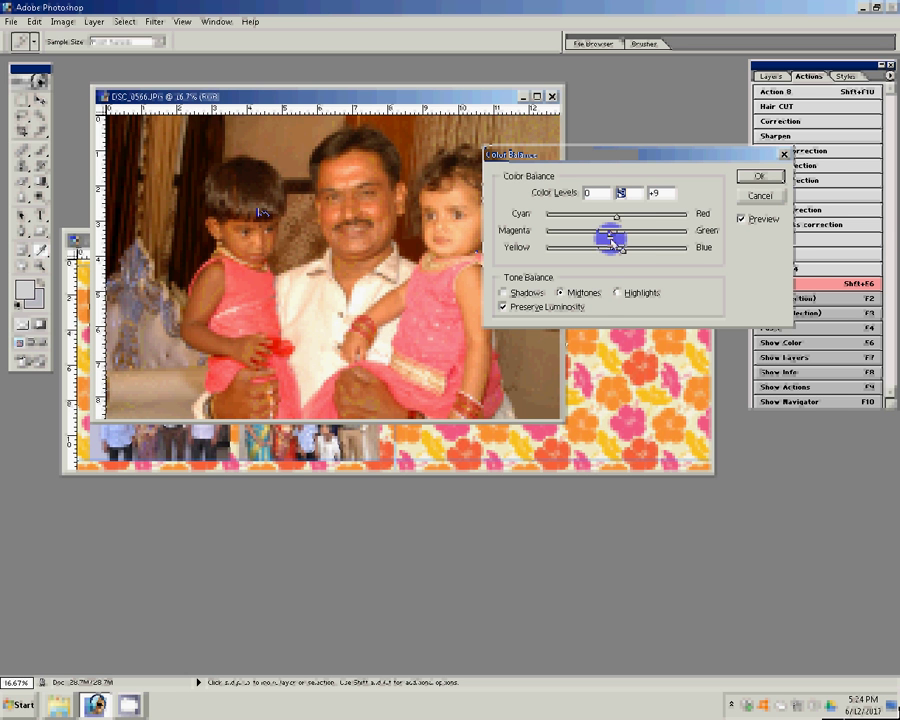
key(Return)
key(v)
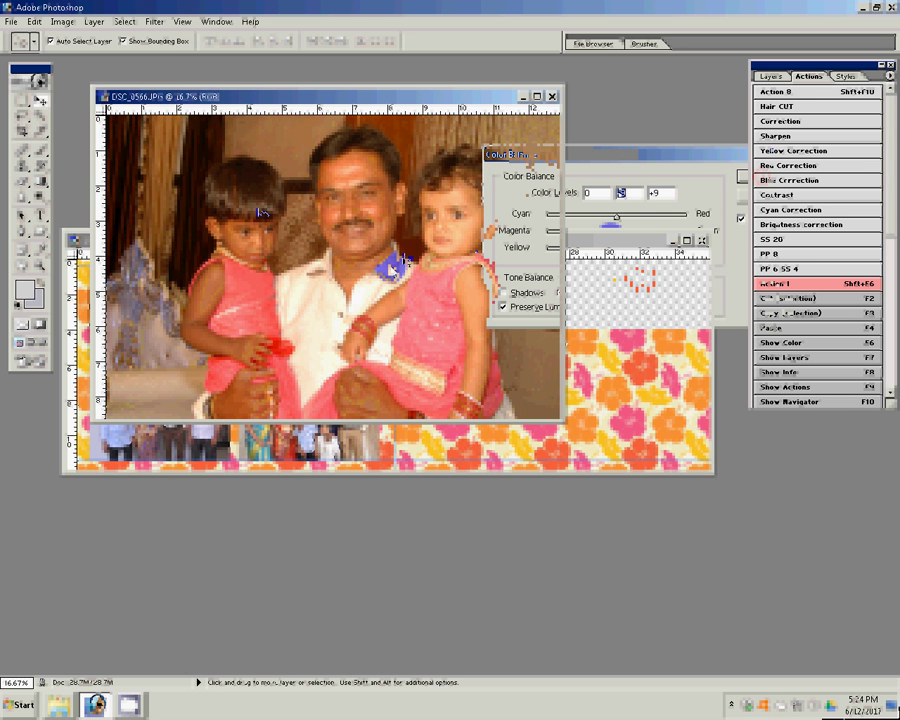
Set the DSC_0566 photo's Image Size width to 6
key(ctrl+alt+i)
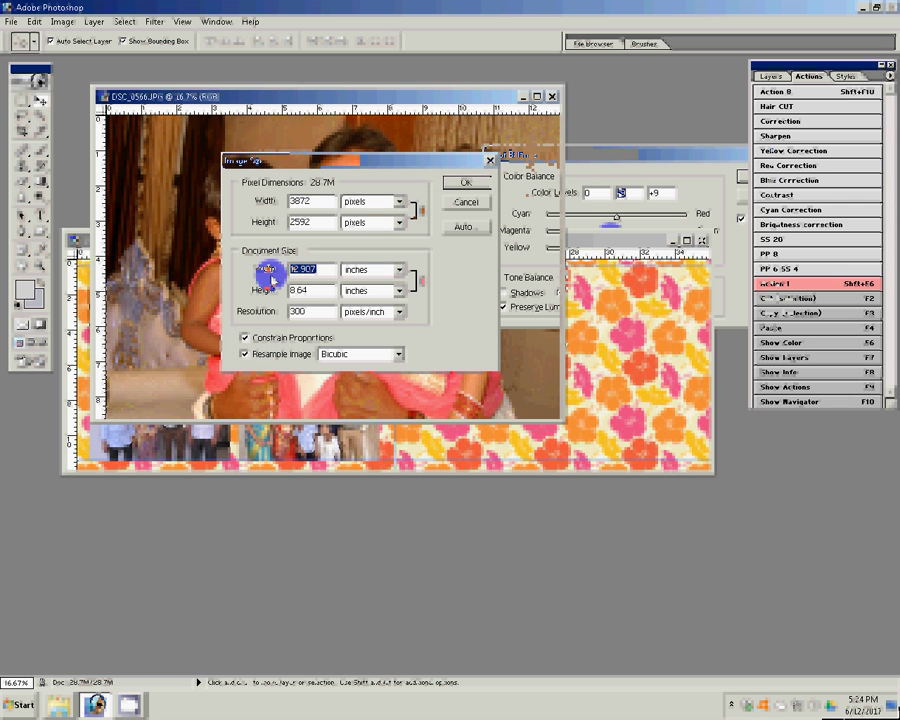
text(6)
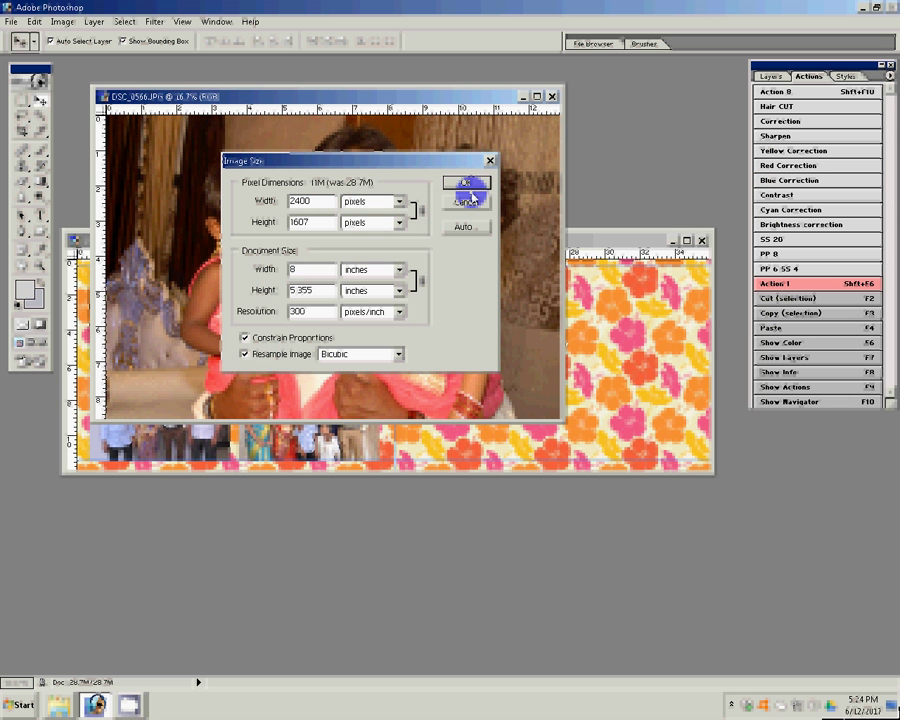
click(466, 184)
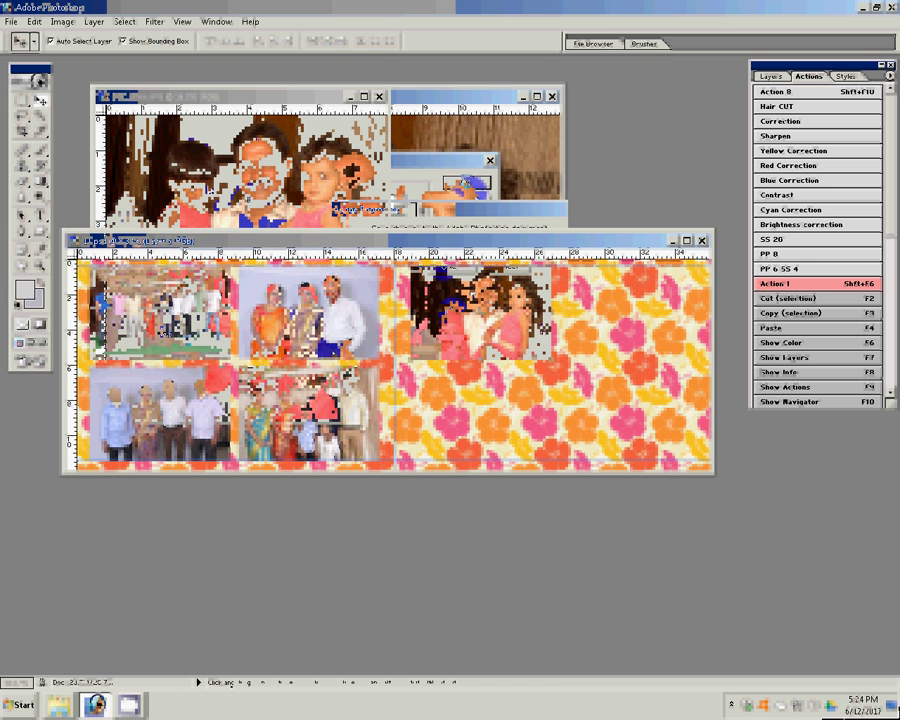
Scroll the Almost finalised folder to the DSC_0800s and select DSC_0869
key(alt+Tab)
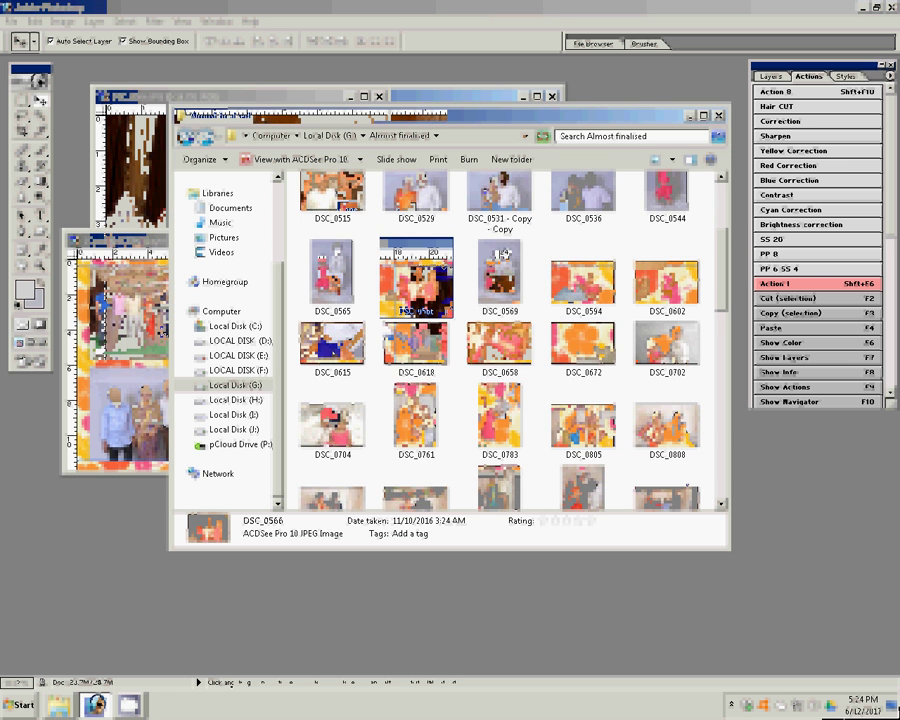
scroll(719, 258, up, 3)
scroll(719, 258, up, 3)
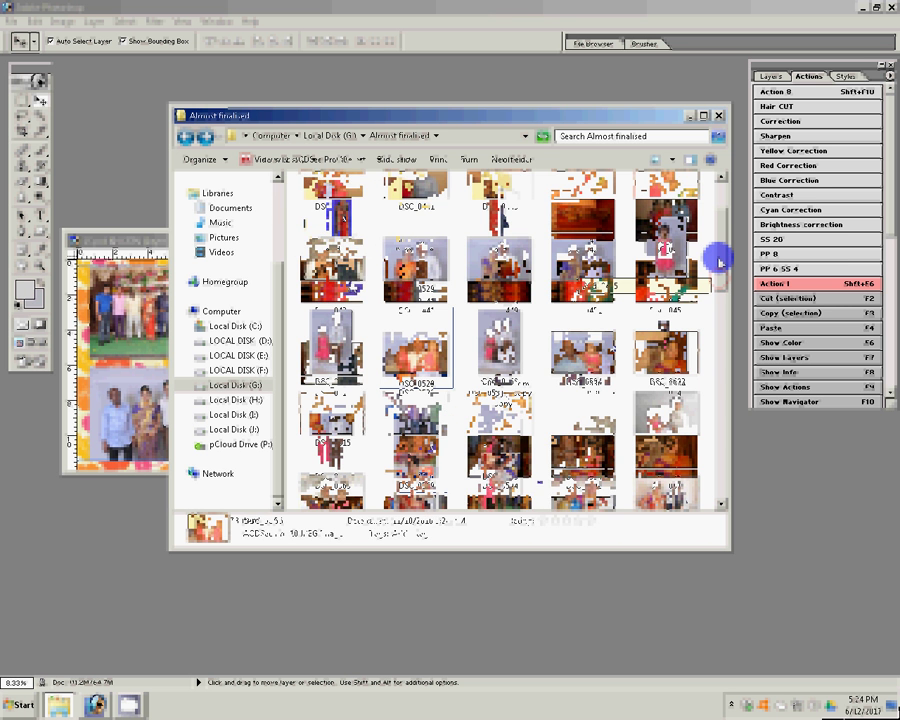
mouse_move(719, 258)
mouse_down()
mouse_move(723, 240)
mouse_move(733, 308)
mouse_up()
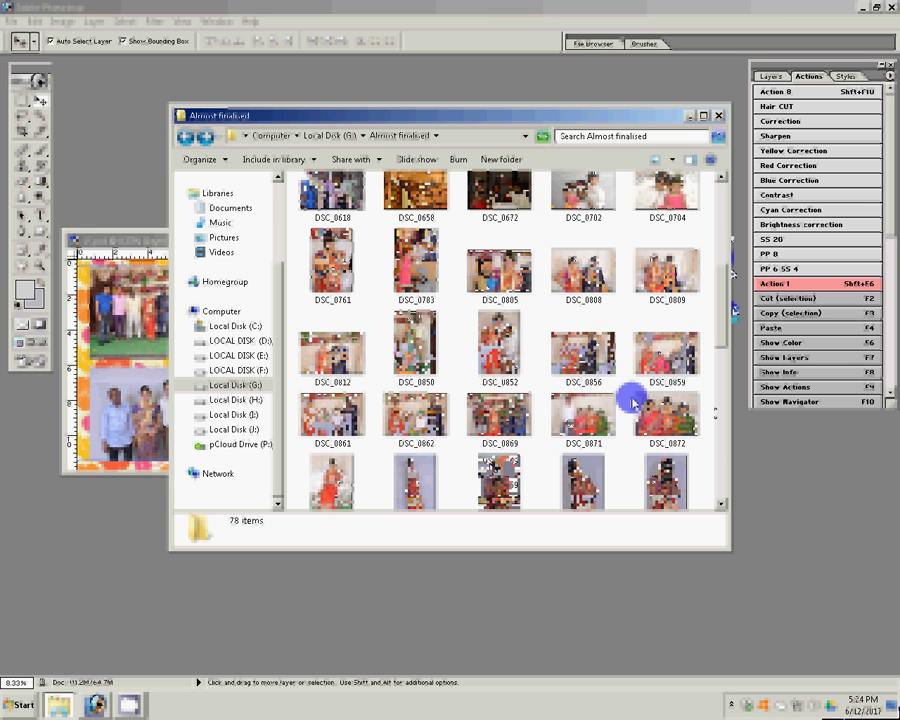
click(515, 428)
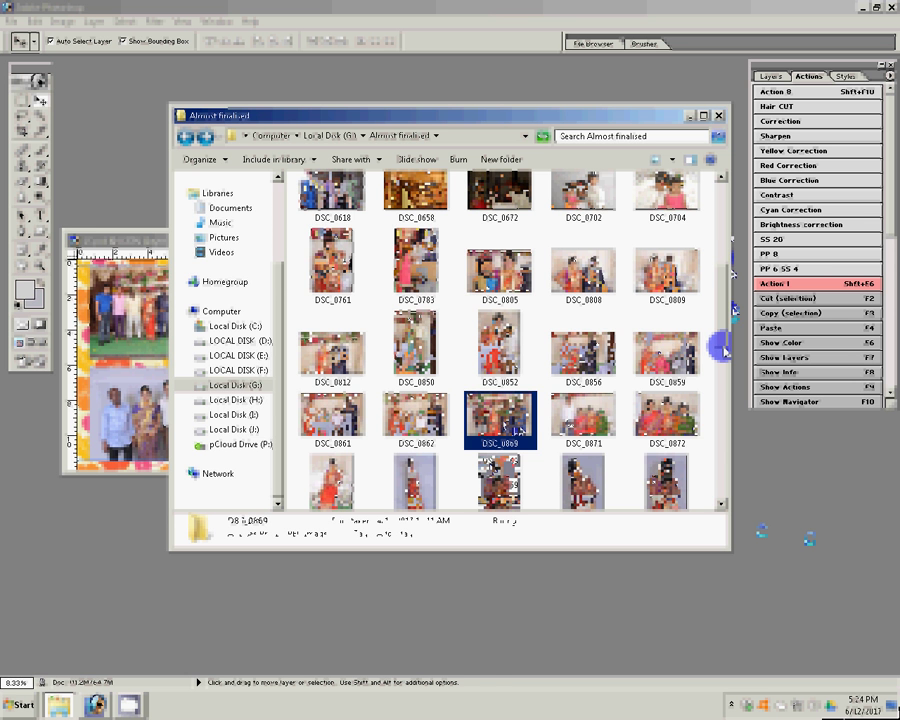
Open DSC_0869 and tint it slightly blue with Color Balance Yellow/Blue +6
double_click(516, 430)
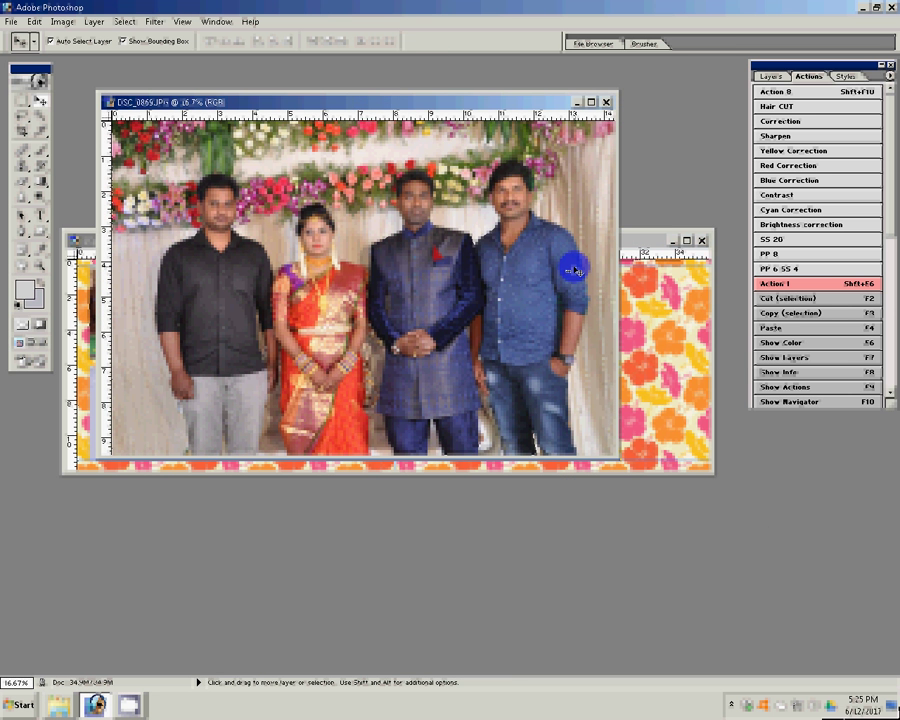
click(783, 151)
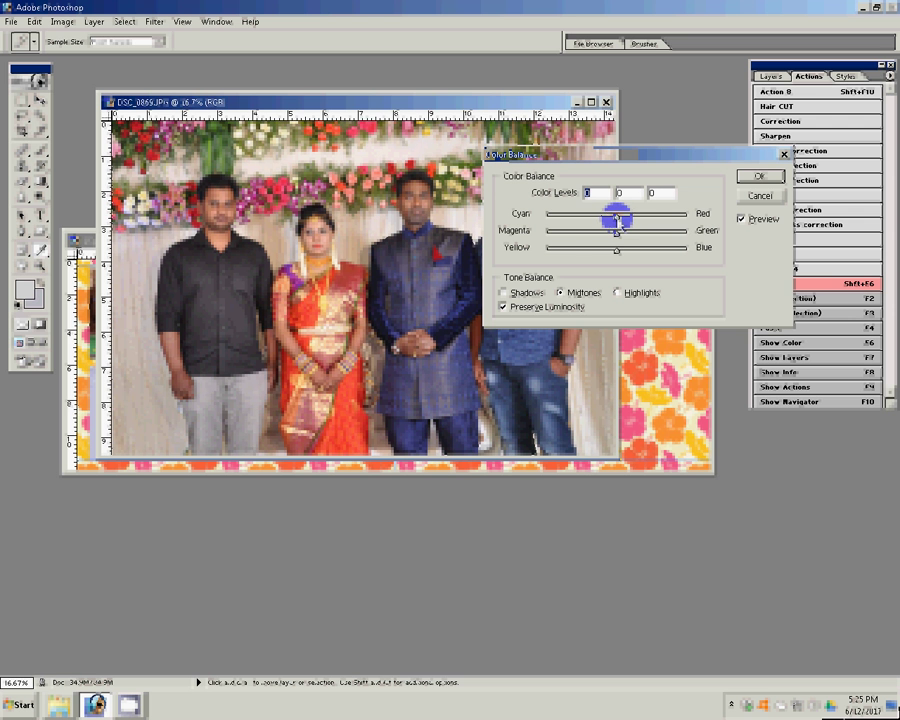
drag(616, 249, 620, 253)
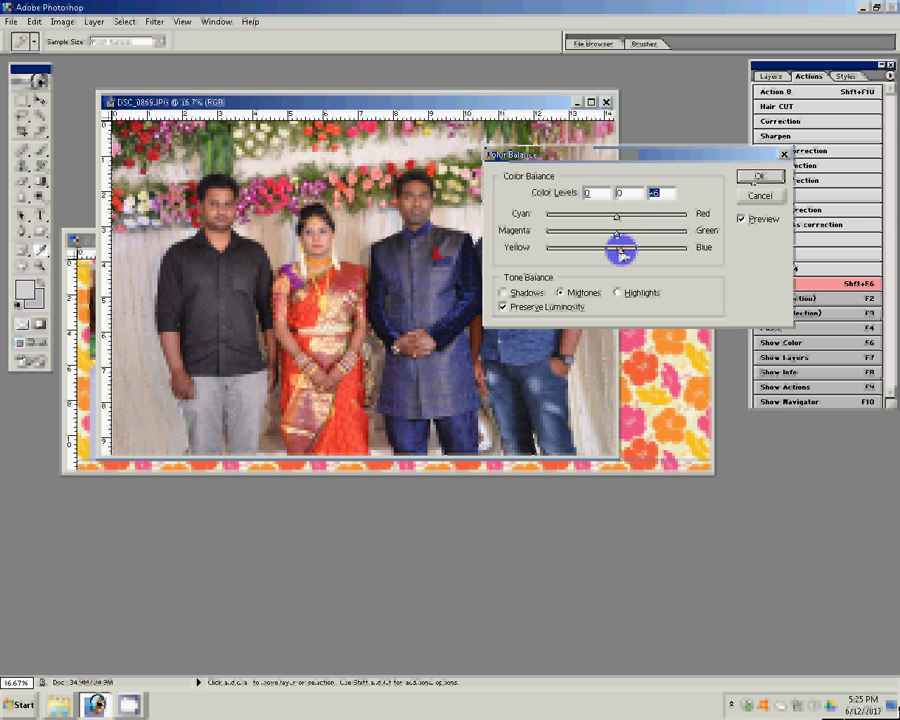
key(Return)
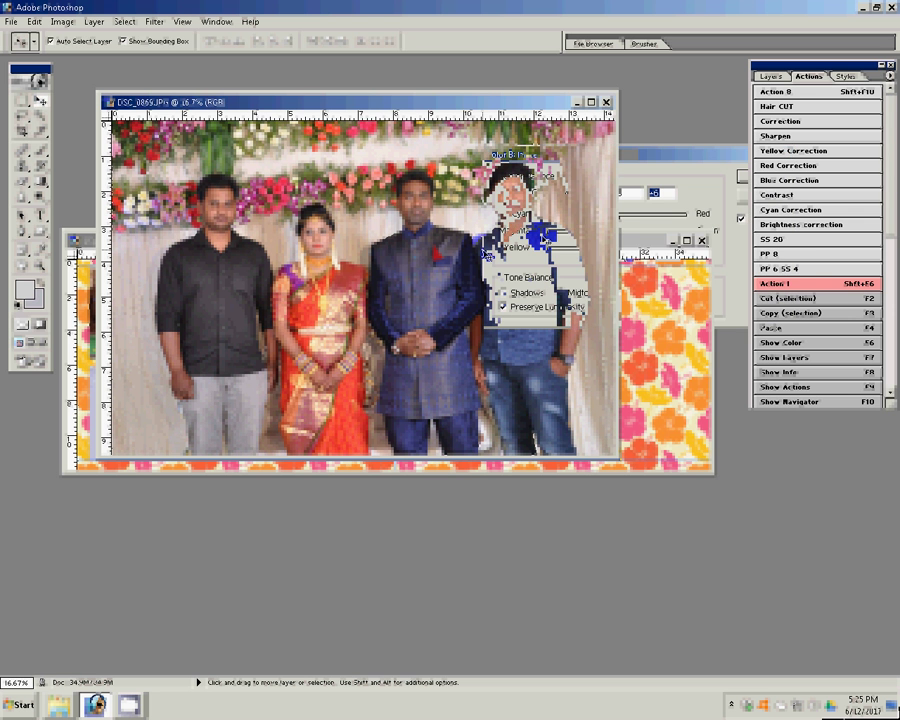
Fit DSC_0869 on screen and set its Image Size width to 6 inches
key(ctrl+plus)
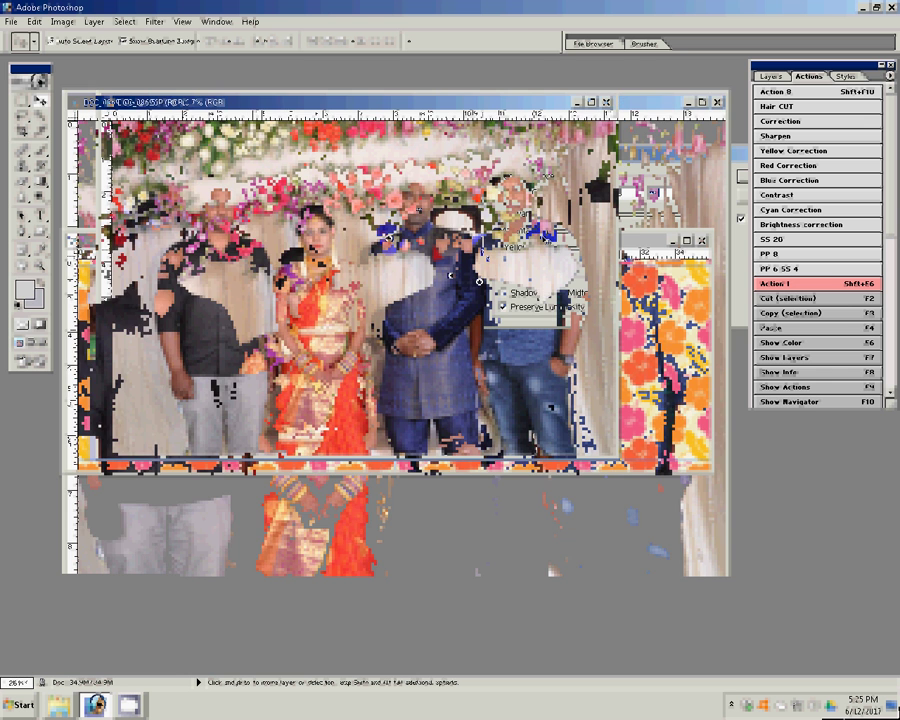
key(ctrl+plus)
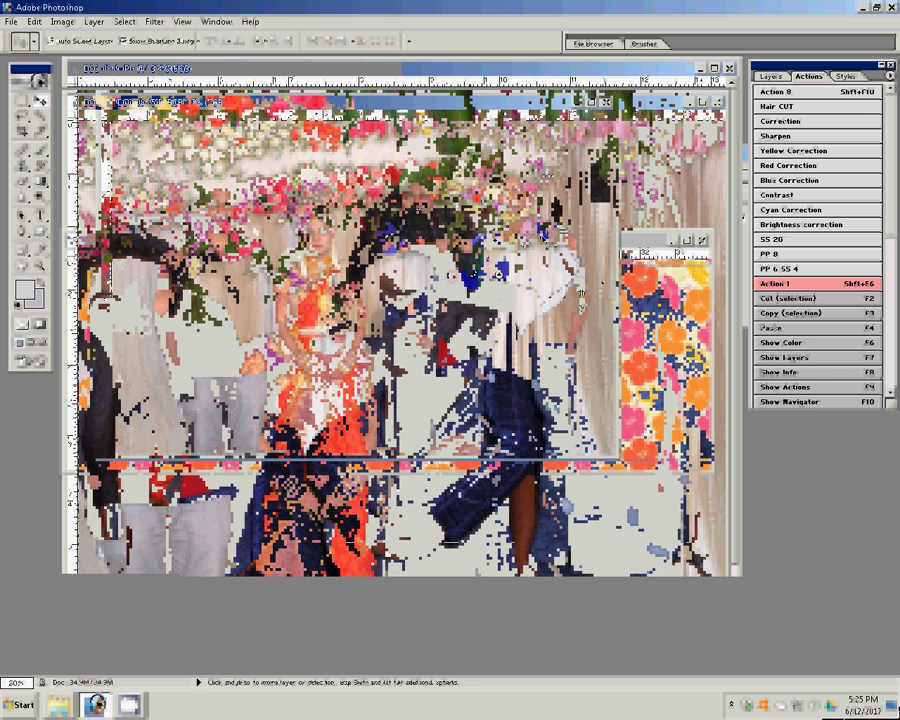
key(z)
click(268, 43)
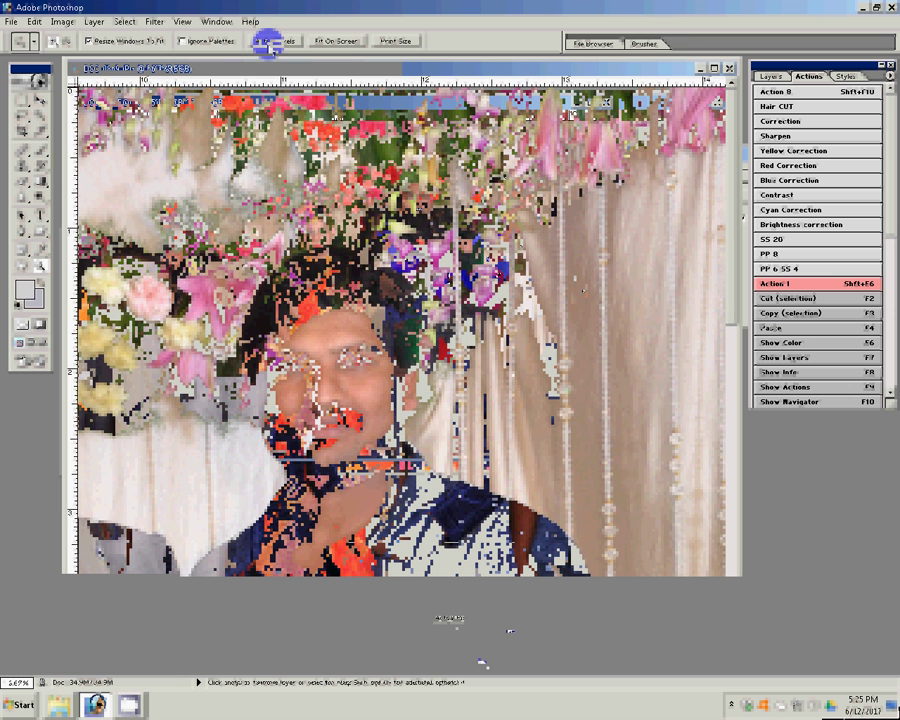
click(335, 41)
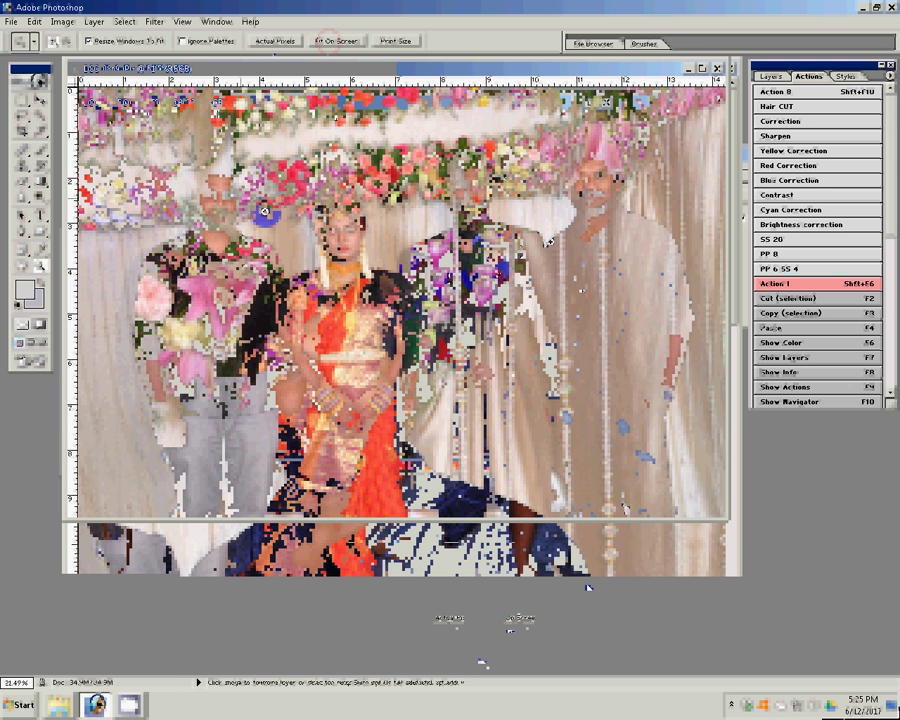
key(ctrl+alt+i)
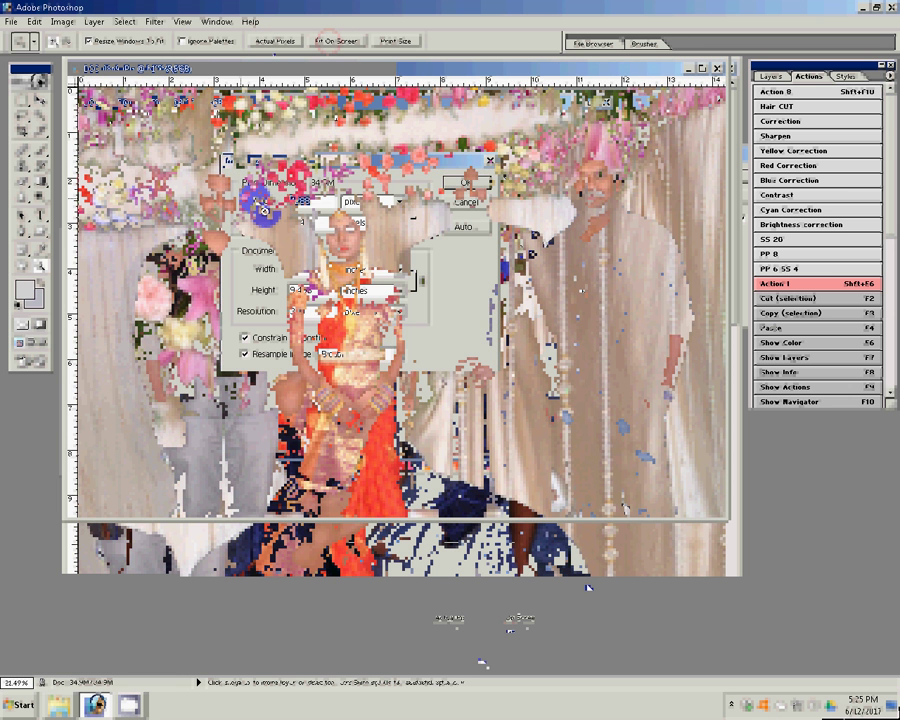
double_click(318, 270)
text(6)
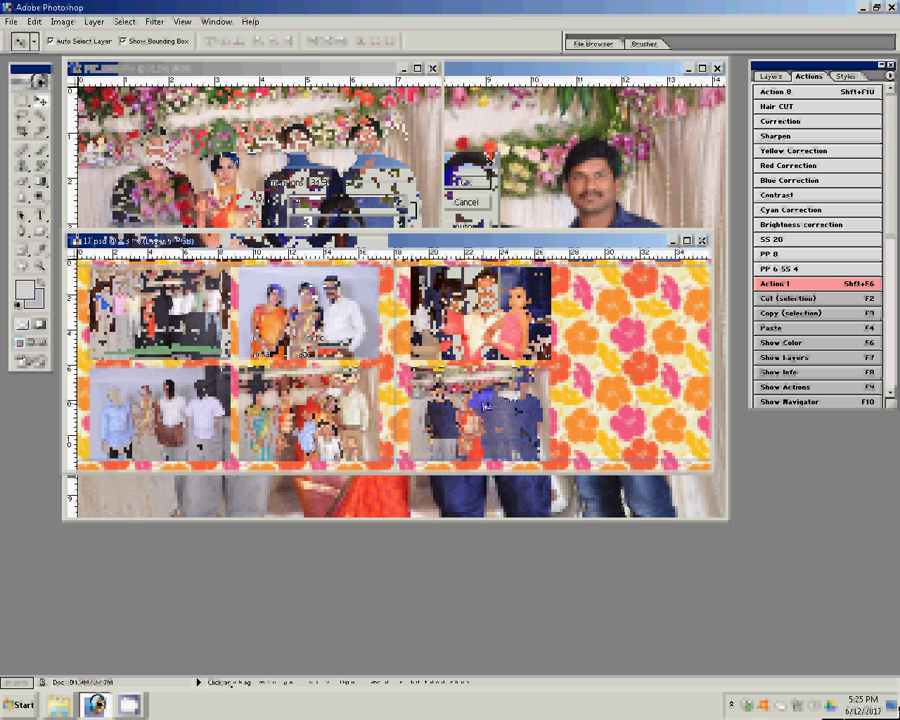
click(433, 67)
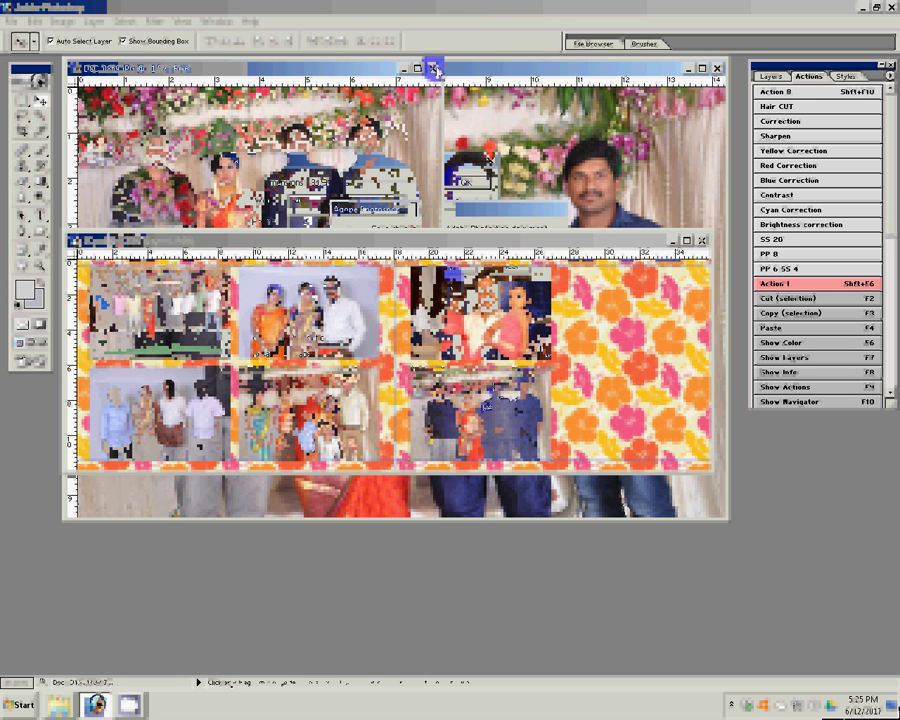
Close the original photo without saving and bring the Almost finalised folder forward
click(115, 587)
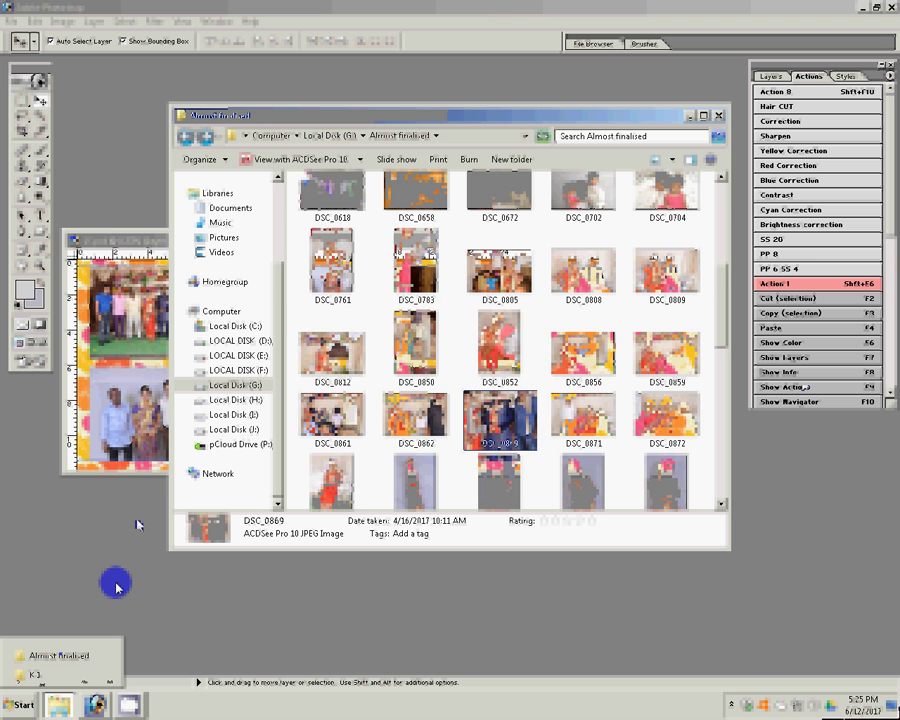
scroll(720, 280, up, 5)
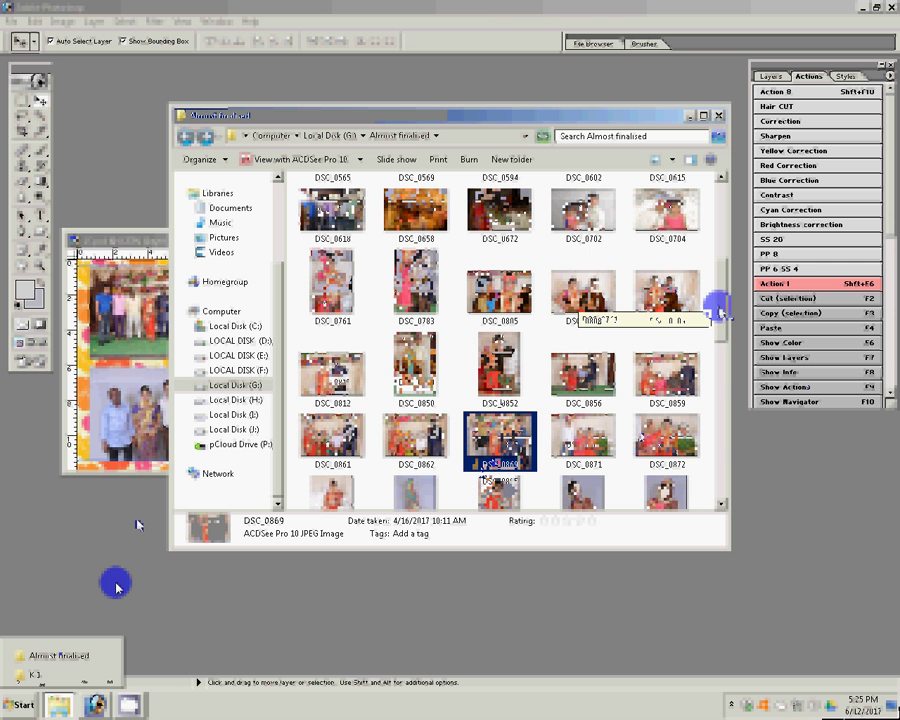
mouse_move(497, 437)
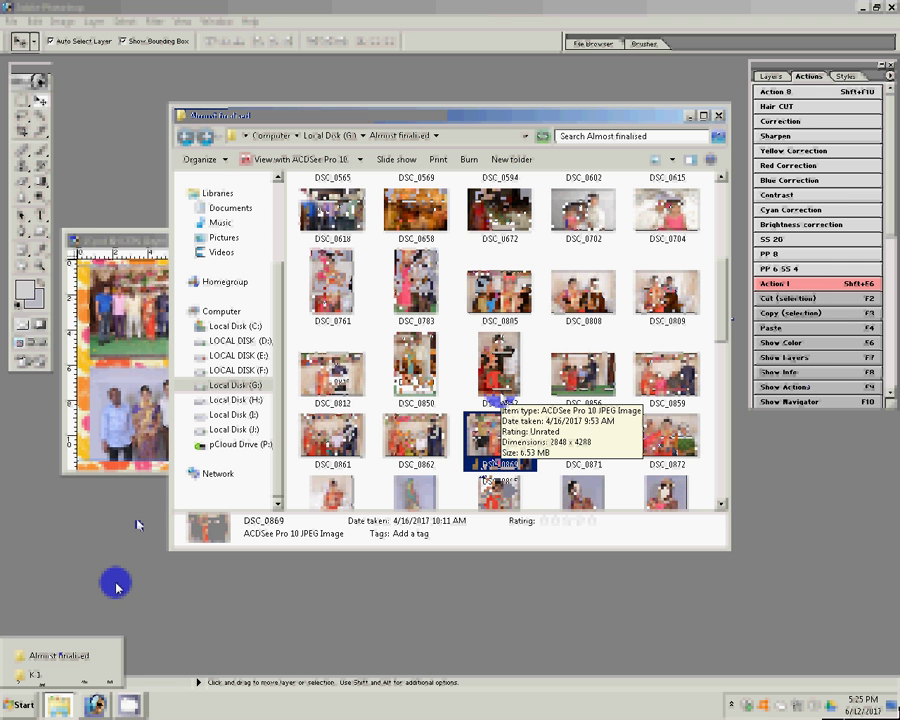
click(500, 388)
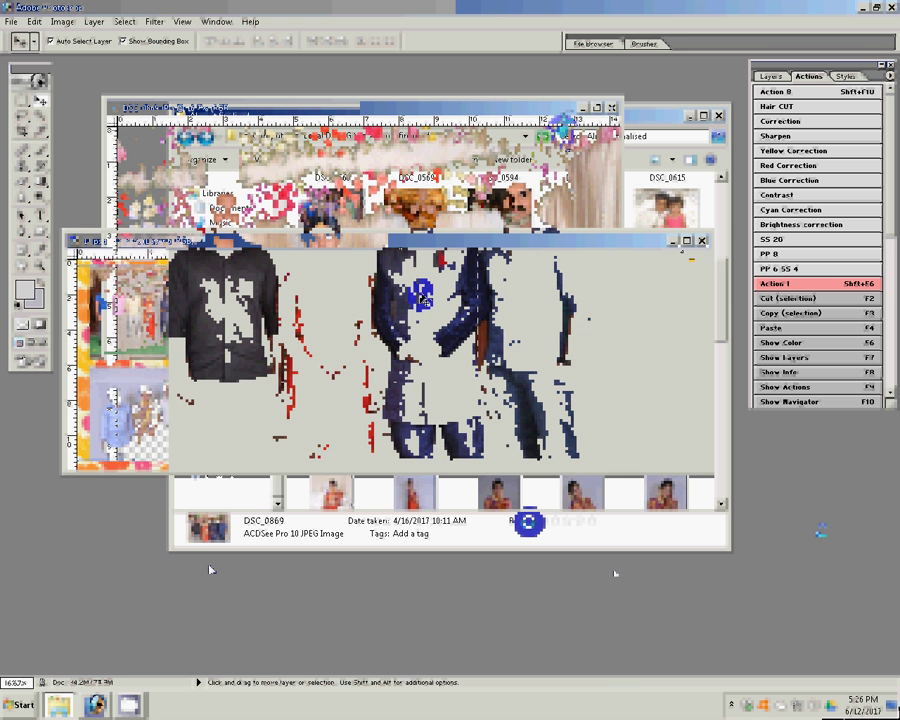
click(528, 108)
drag(528, 108, 545, 445)
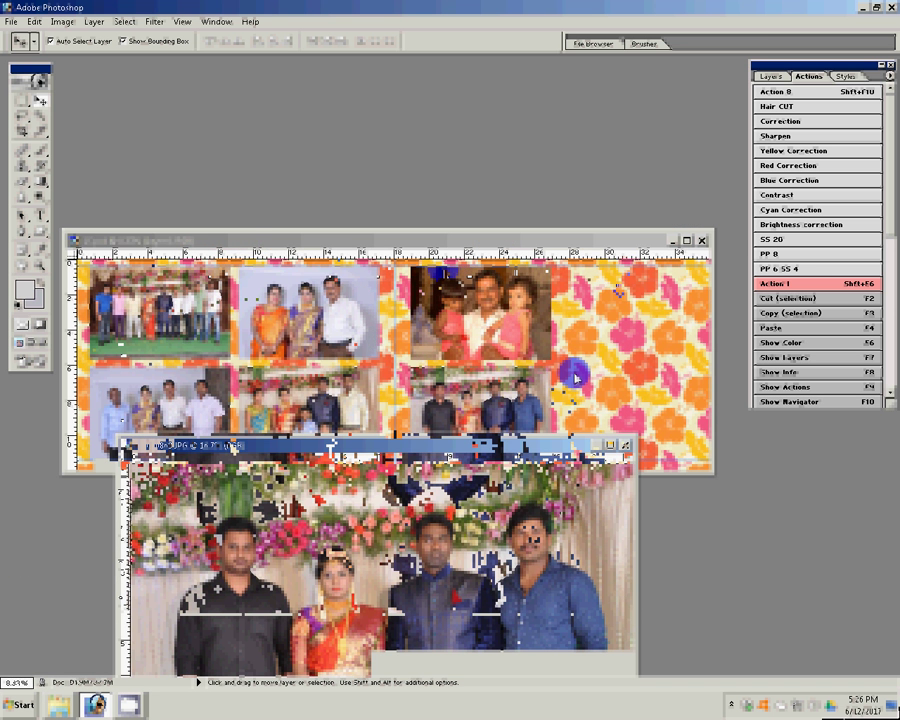
click(575, 378)
key(alt+Tab)
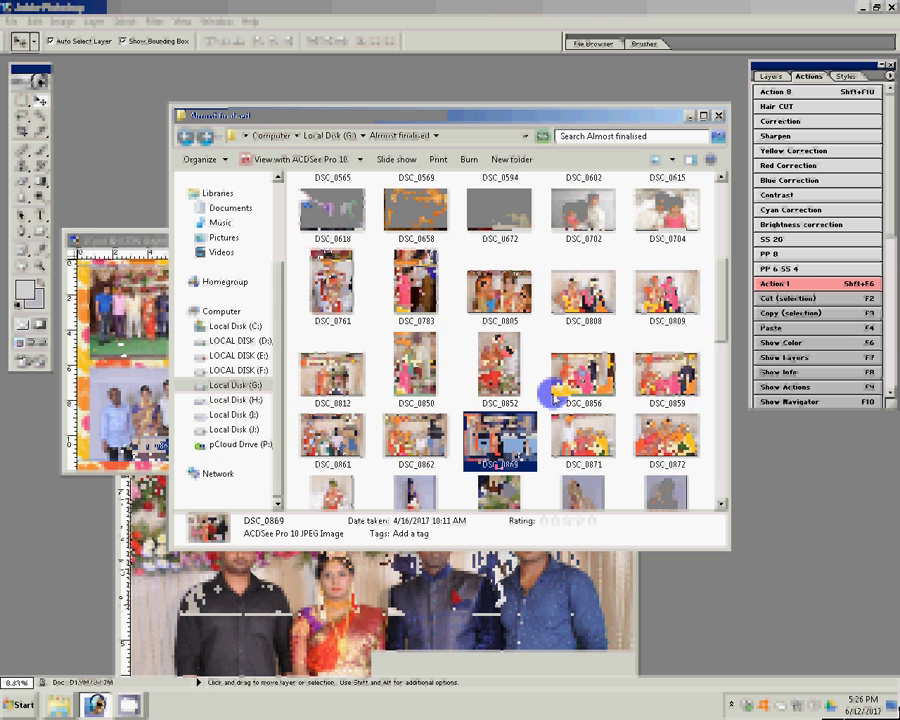
Scroll up the Almost finalised folder and open DSC_0947 in Photoshop
scroll(722, 315, up, 1)
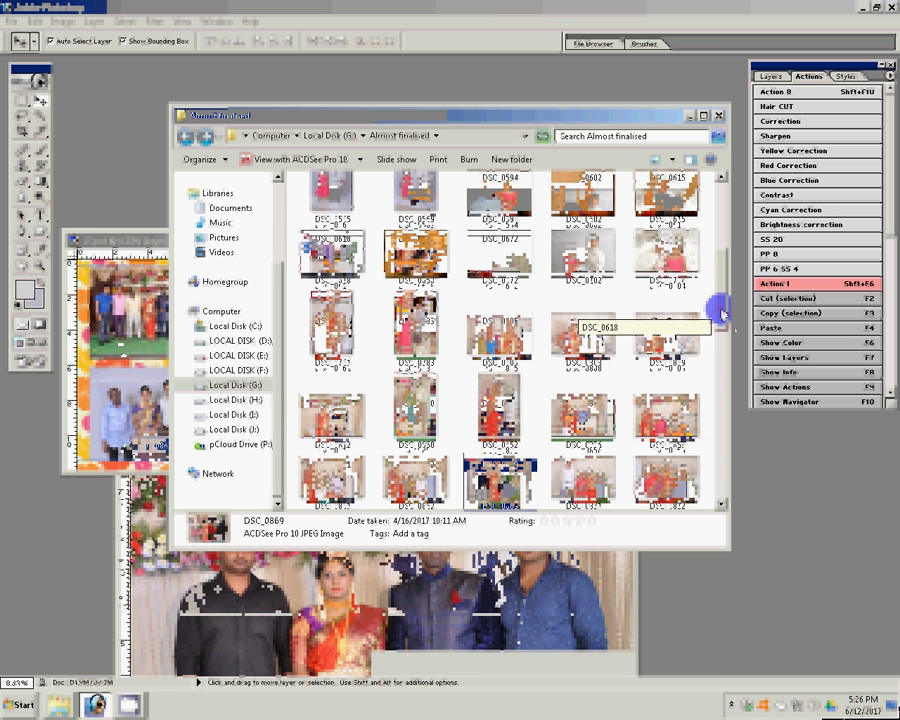
scroll(722, 315, up, 2)
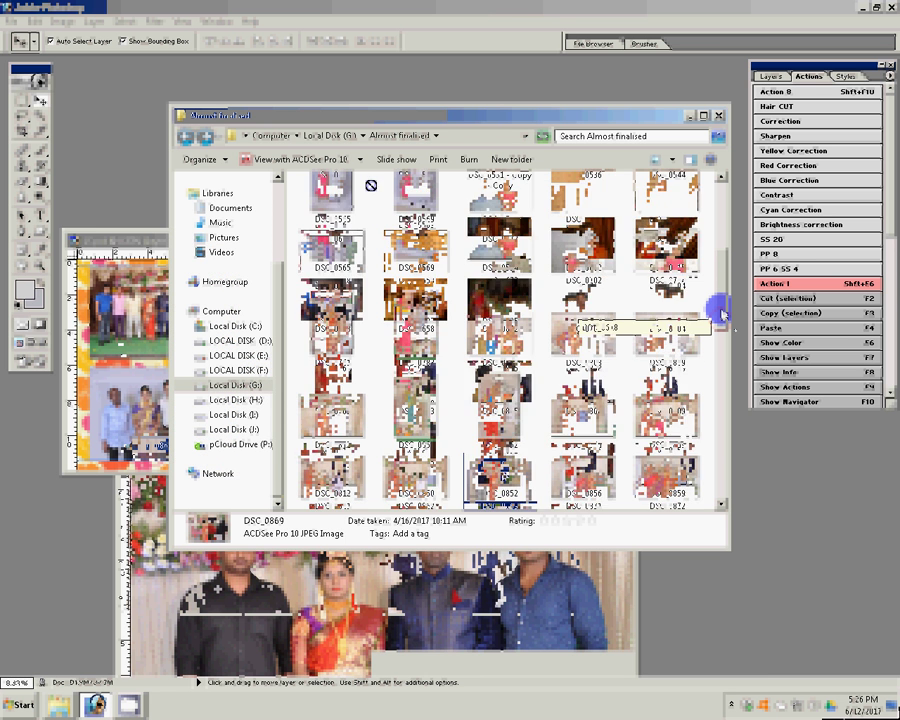
scroll(722, 315, up, 2)
scroll(722, 315, up, 2)
scroll(722, 315, up, 2)
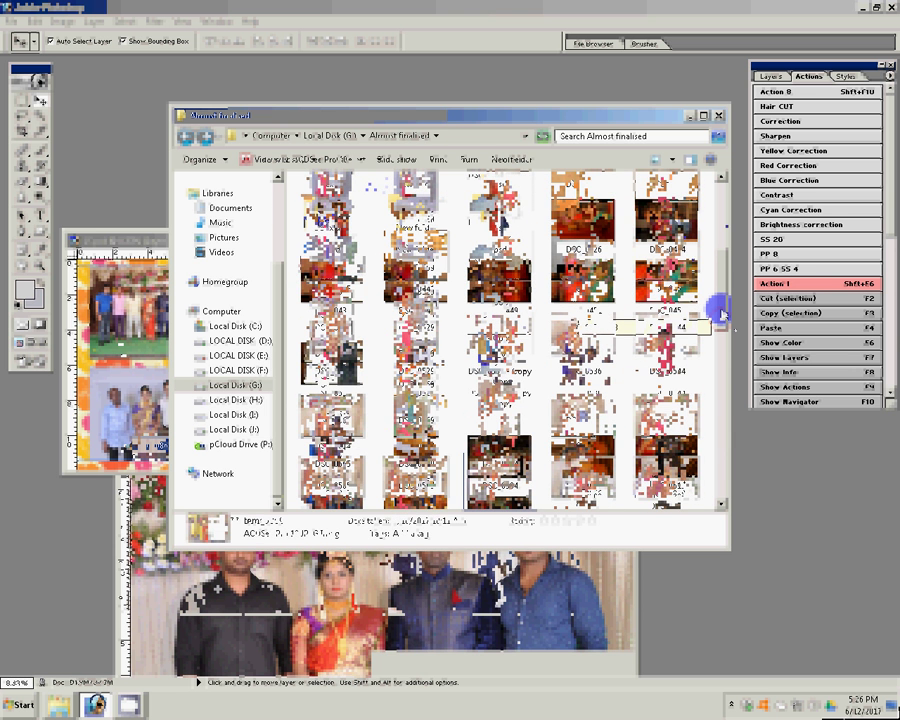
mouse_move(722, 315)
mouse_down()
mouse_move(722, 233)
mouse_move(722, 298)
mouse_up()
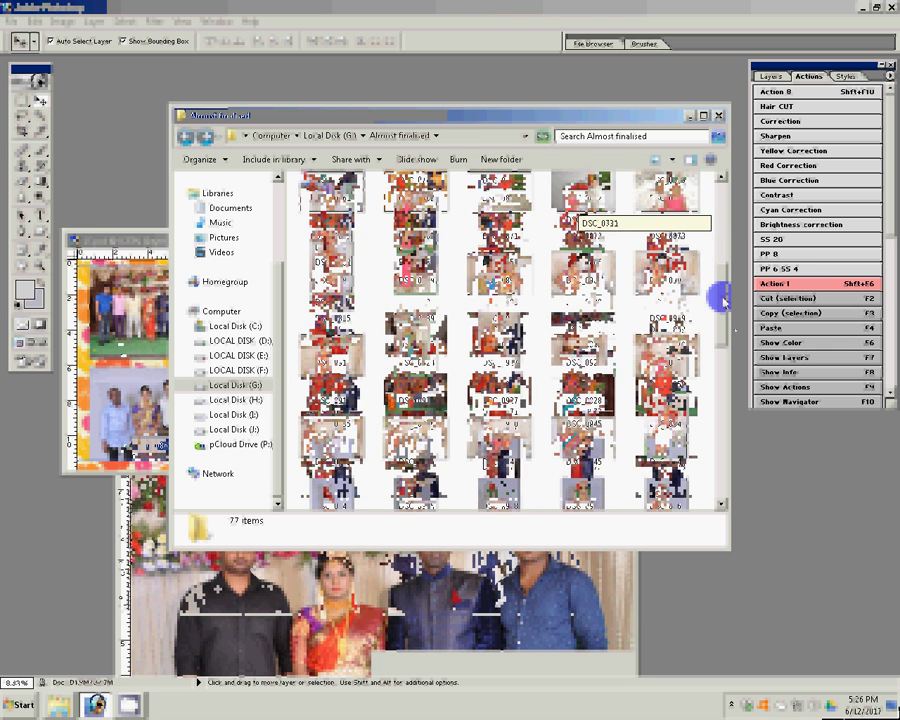
drag(722, 298, 720, 391)
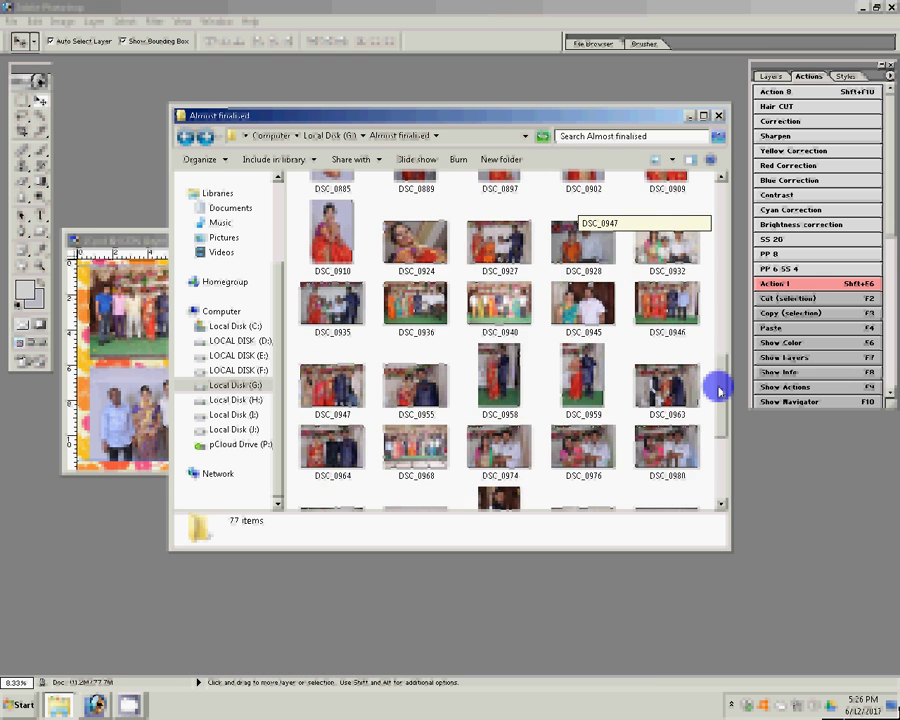
scroll(720, 390, down, 3)
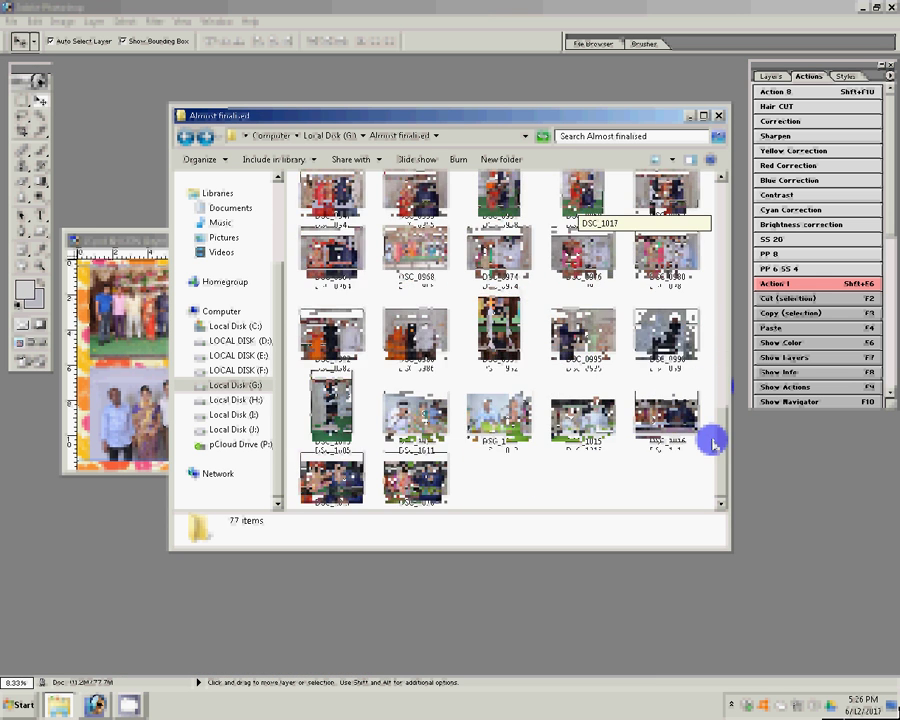
scroll(713, 432, up, 3)
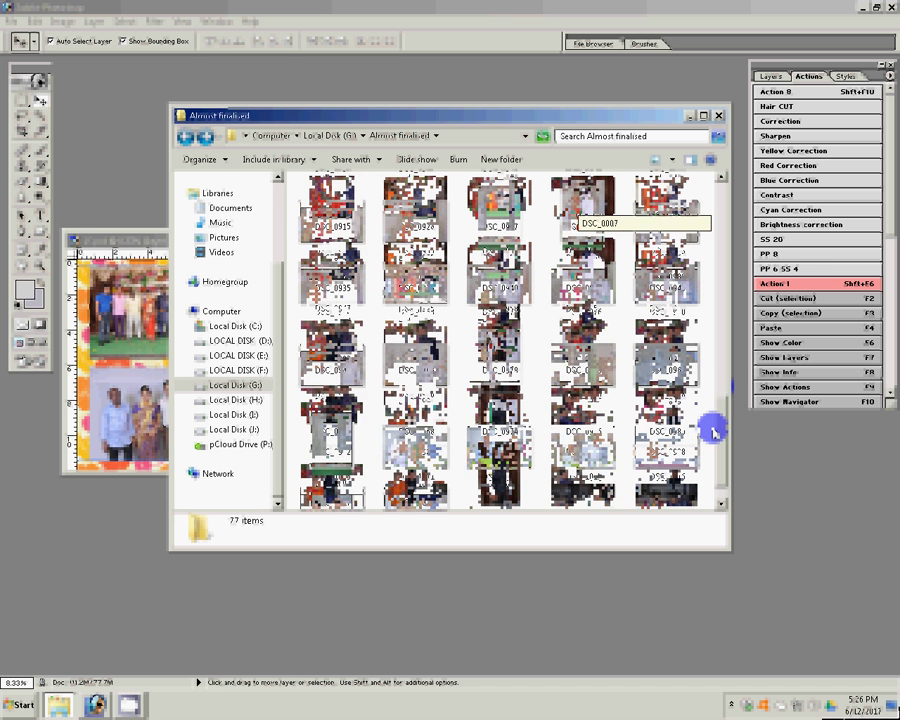
key(Down)
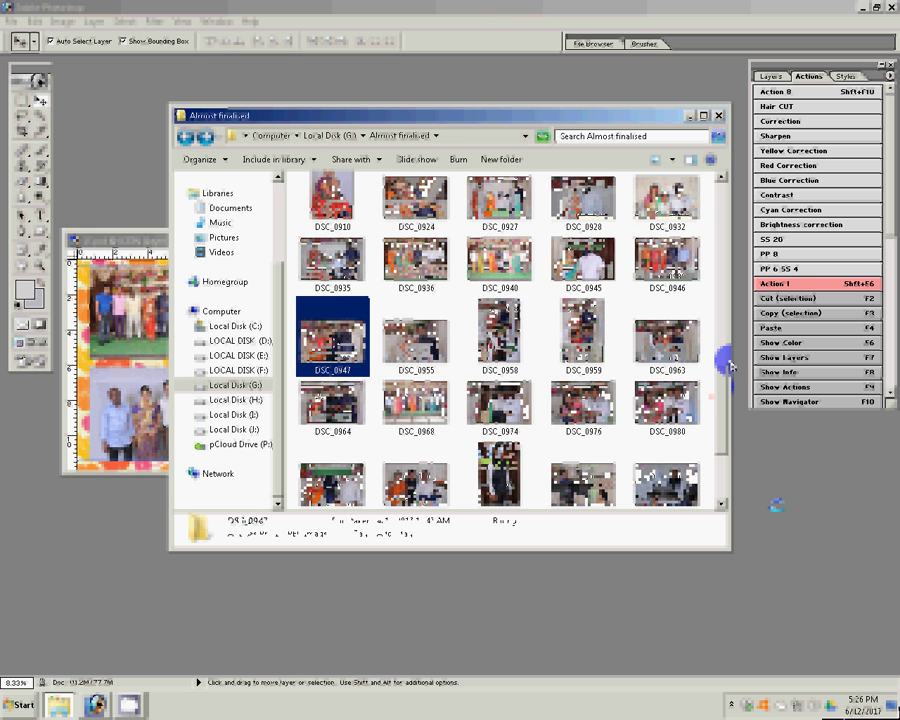
key(Return)
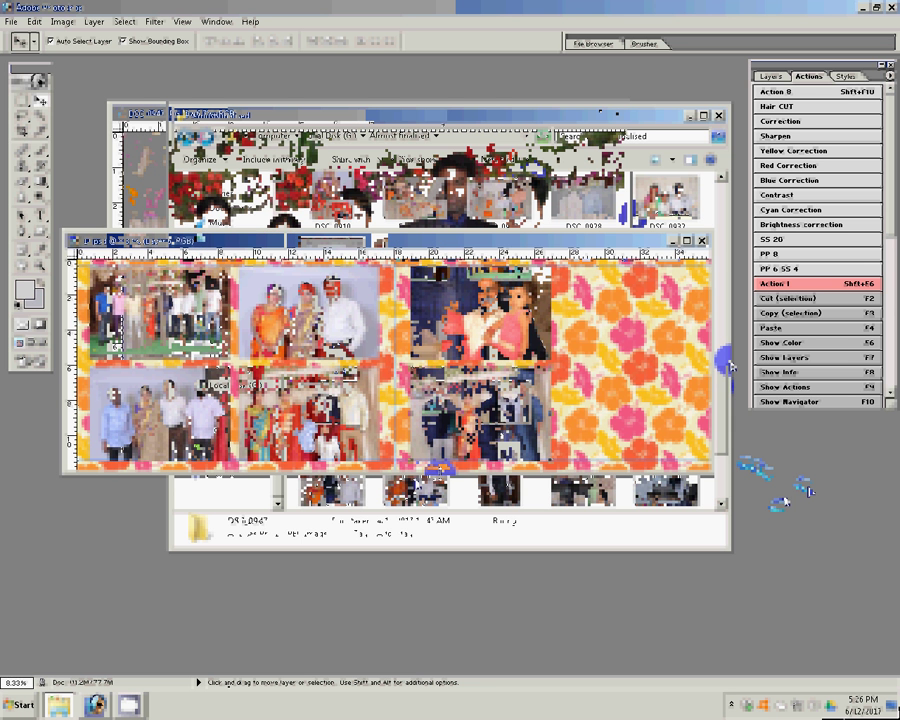
Carry DSC_0947 toward Photoshop, then select the couple photo DSC_0958
click(95, 703)
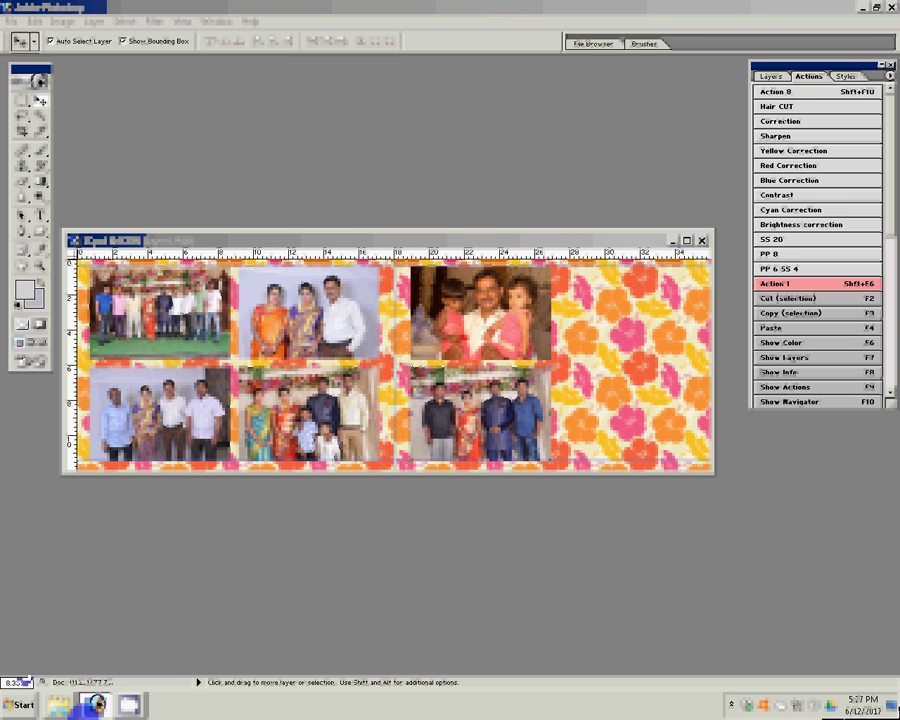
click(58, 704)
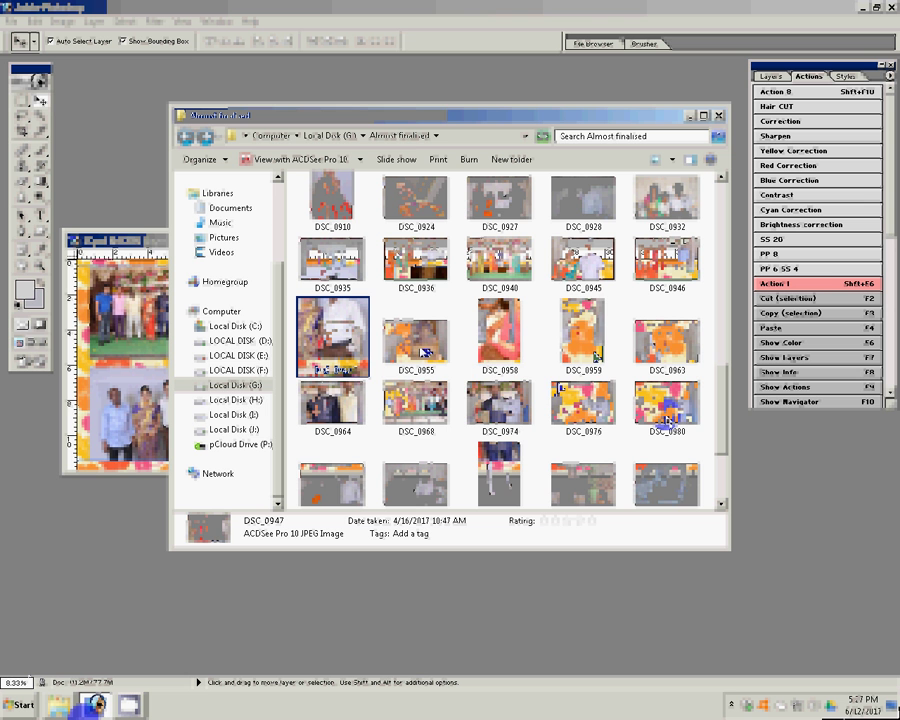
drag(333, 337, 737, 291)
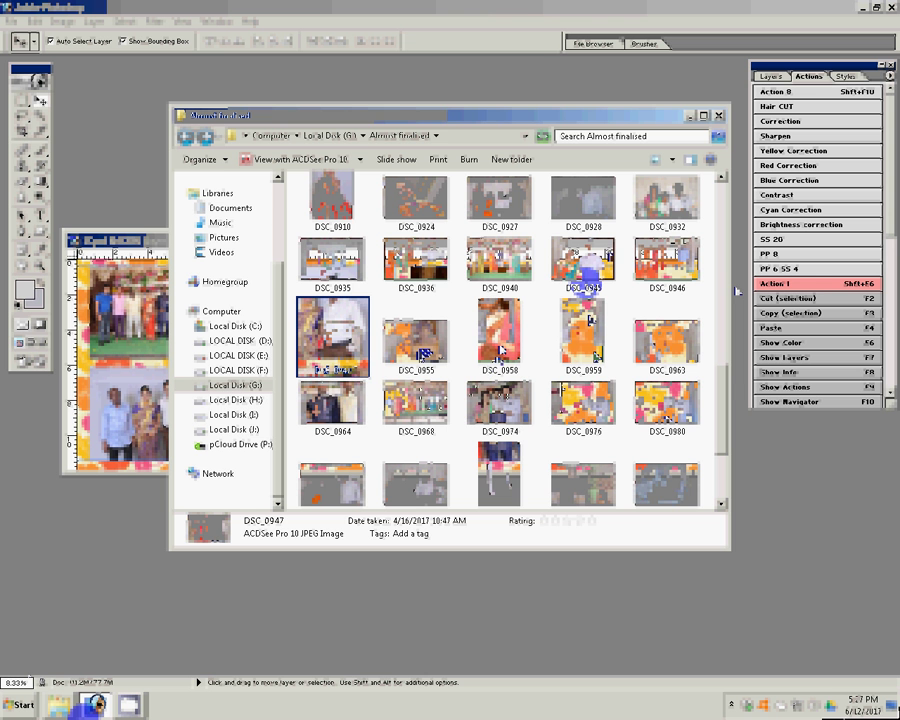
click(500, 350)
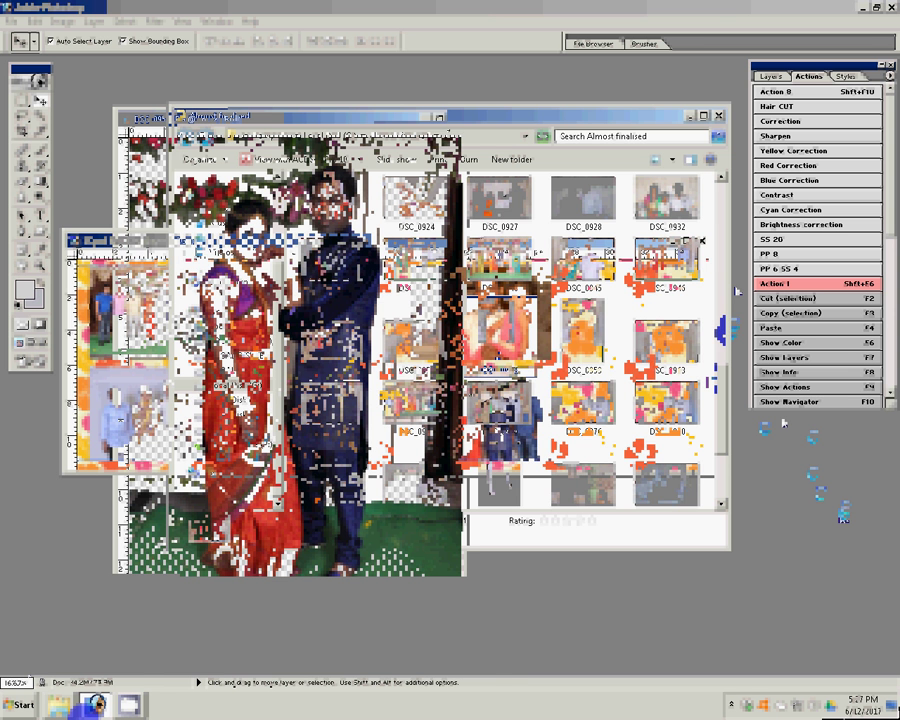
Fit DSC_0958 on screen and run the Correction action to brighten and warm it
click(150, 125)
key(z)
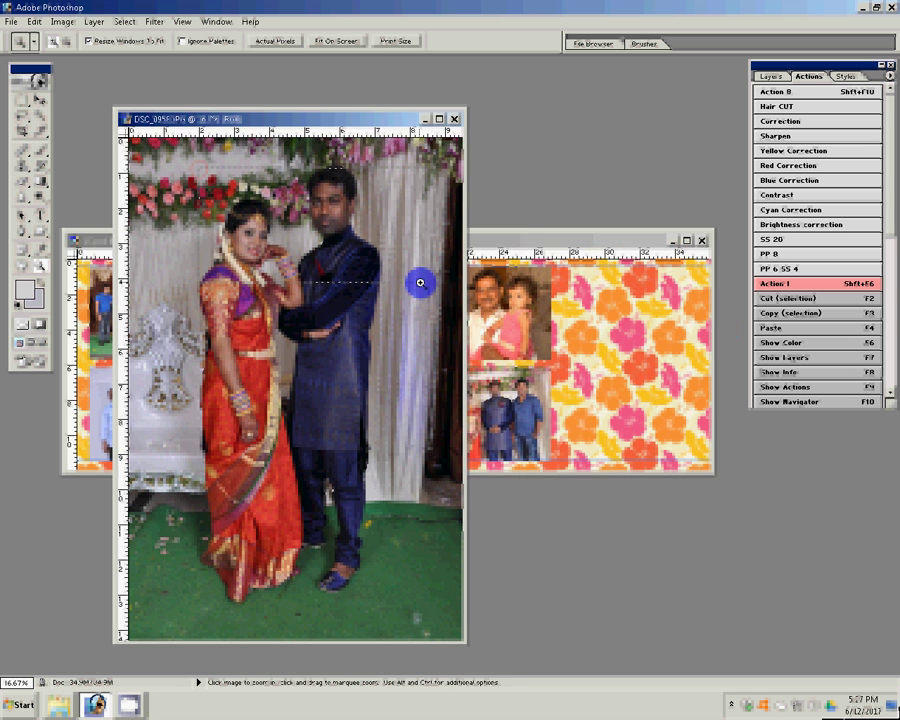
click(420, 283)
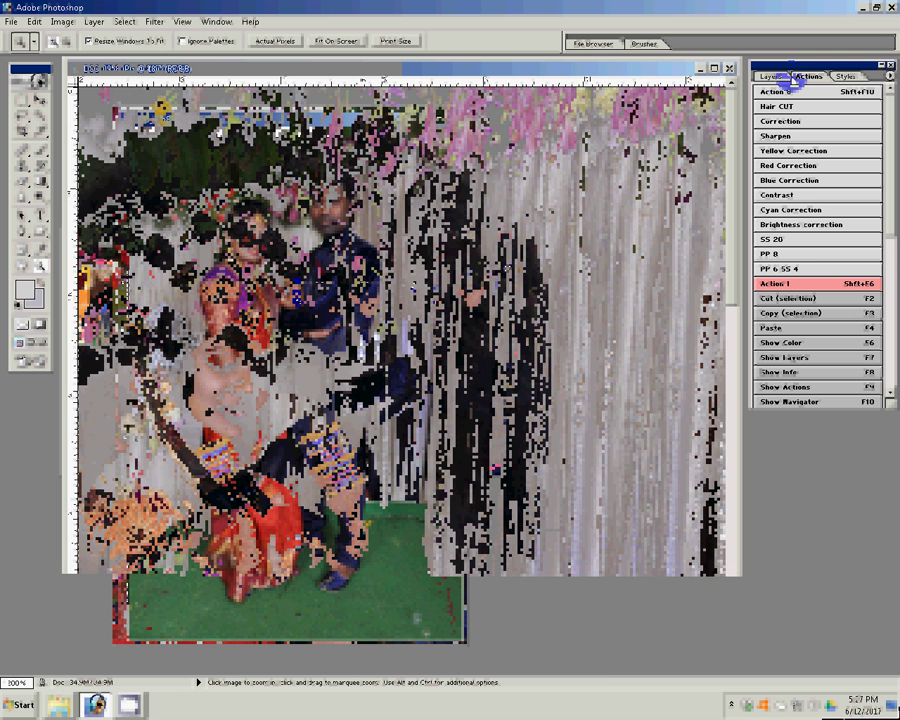
right_click(461, 253)
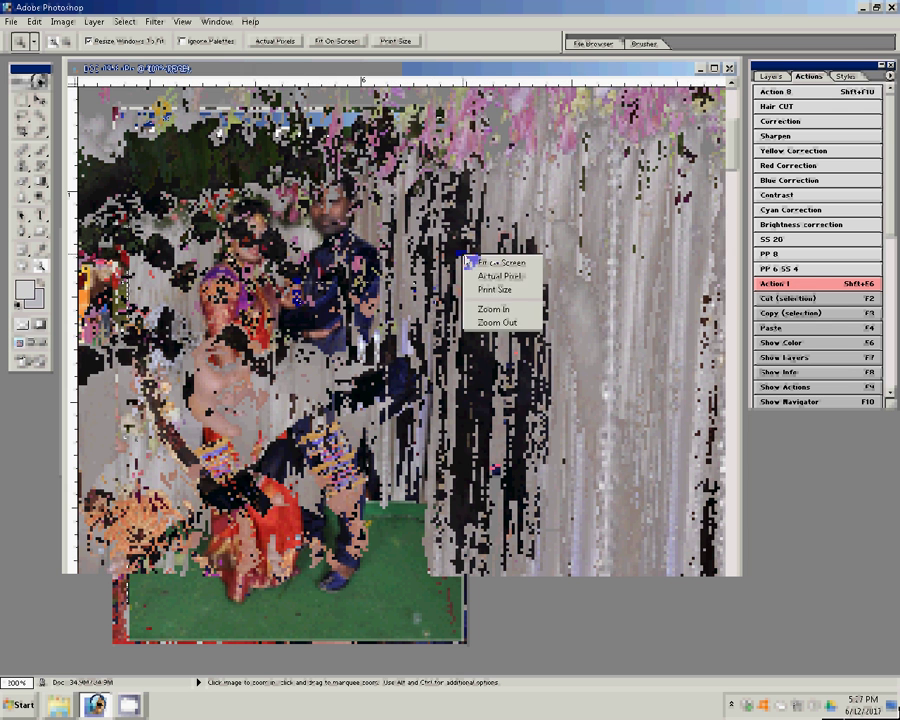
click(488, 256)
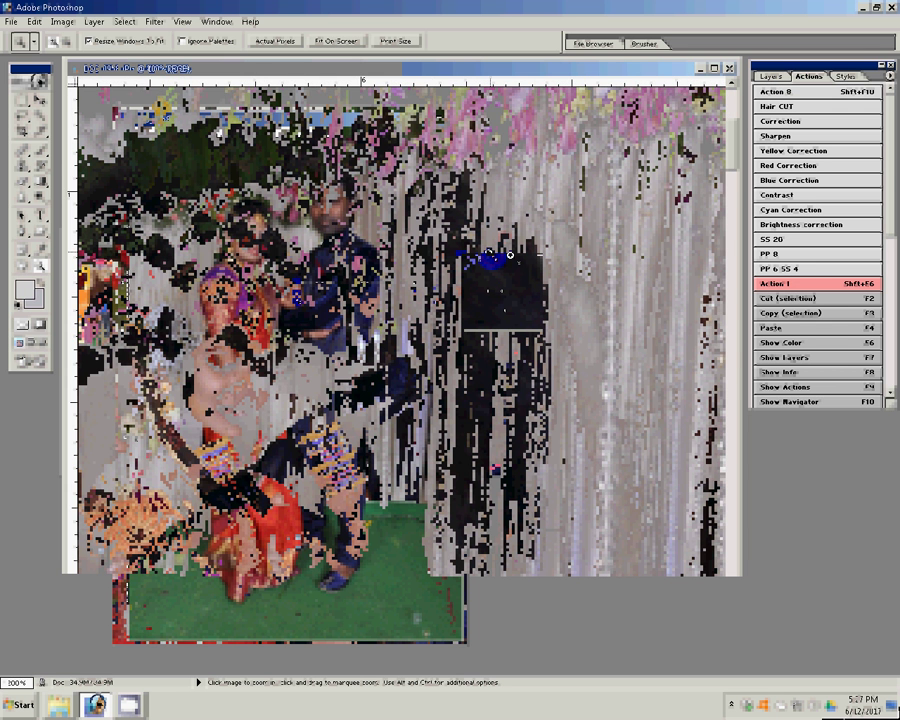
right_click(517, 260)
click(528, 267)
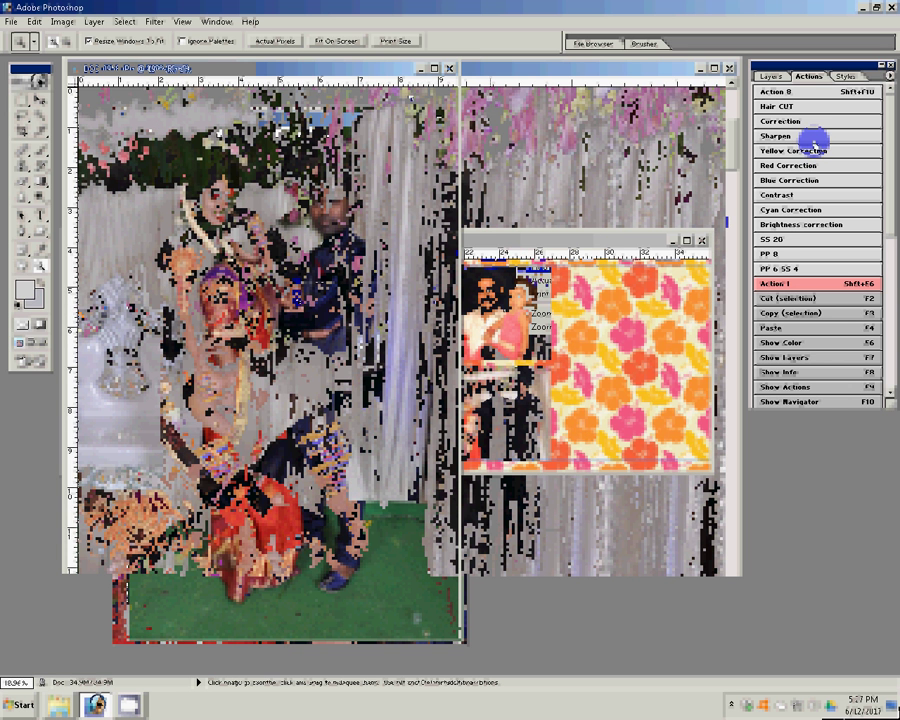
click(792, 121)
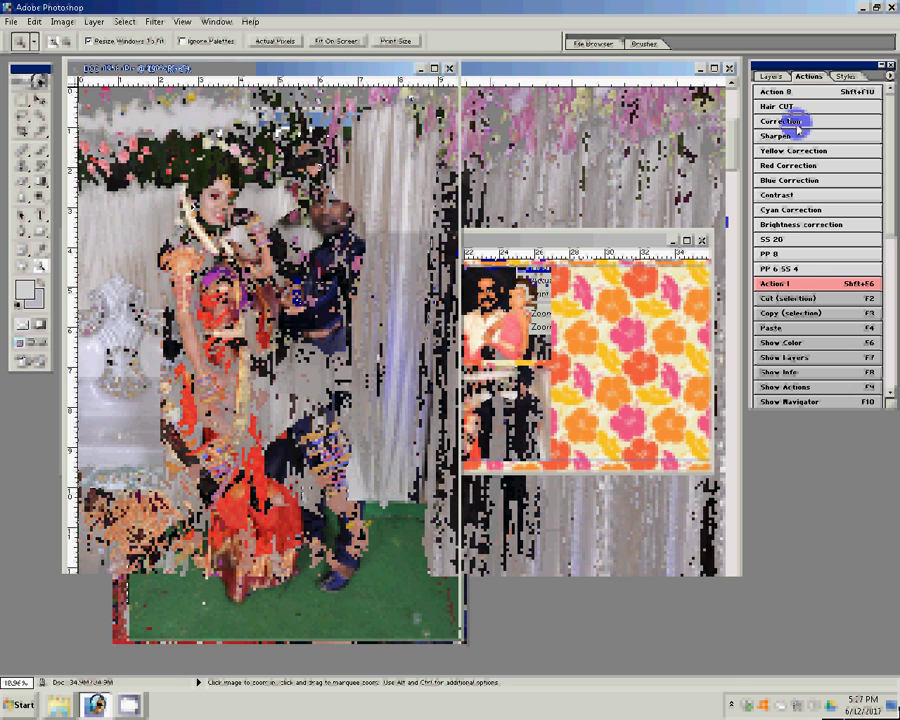
Try a Magic Wand selection on the man's face and nearby background
click(480, 357)
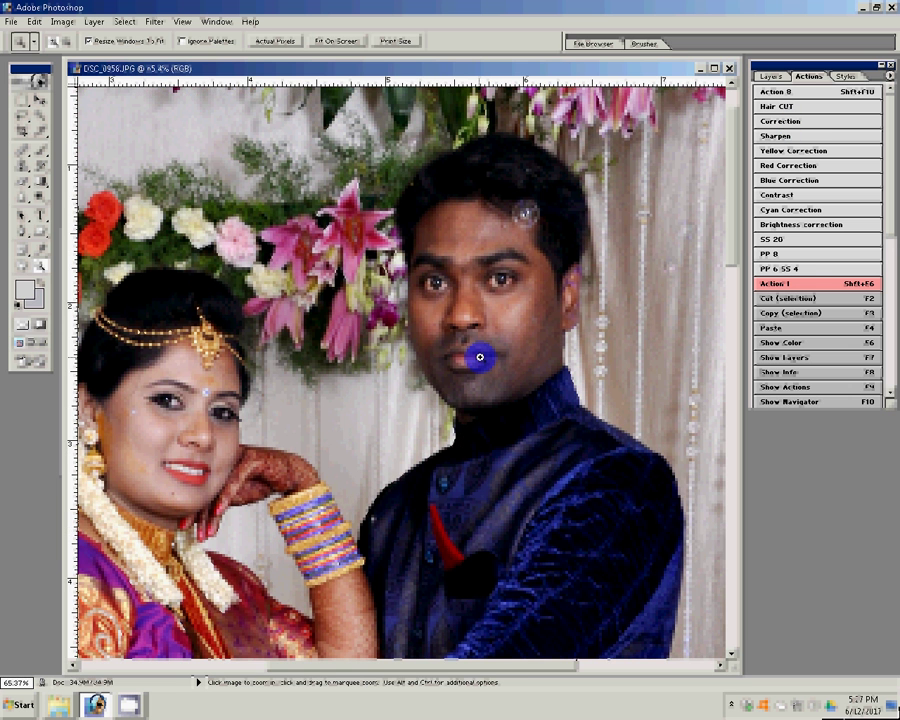
key(w)
click(480, 357)
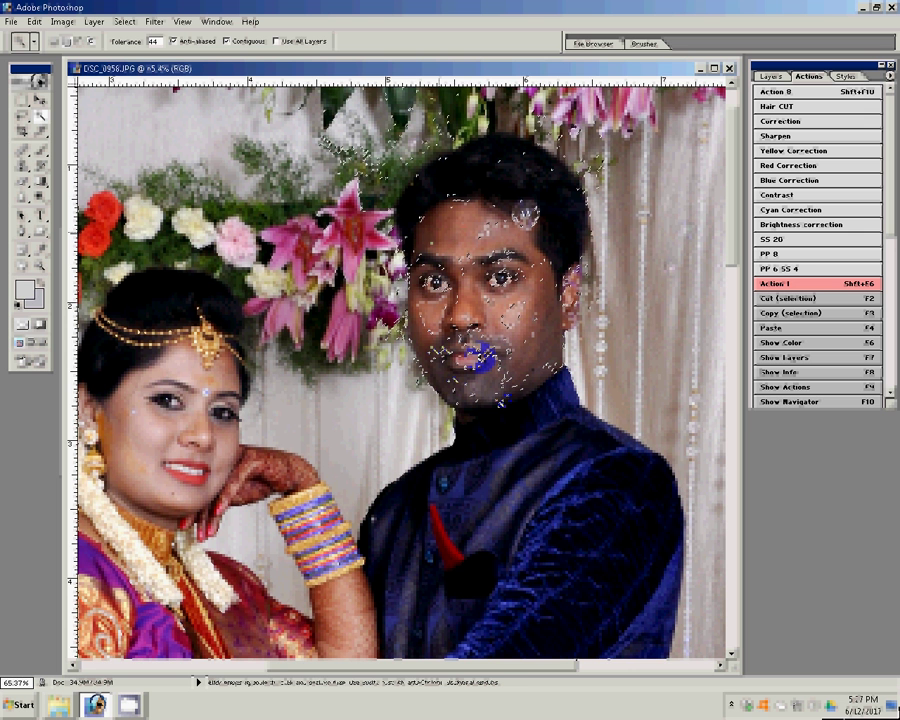
shift+click(573, 313)
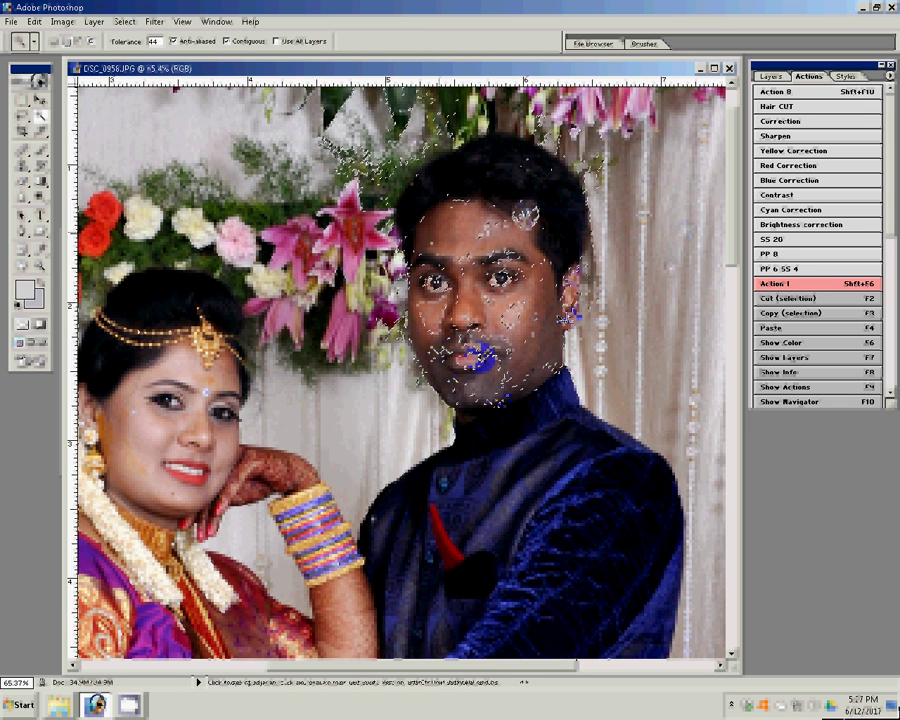
Open Image Size for the 2848 × 4288 px couple photo, selecting the width value
key(z)
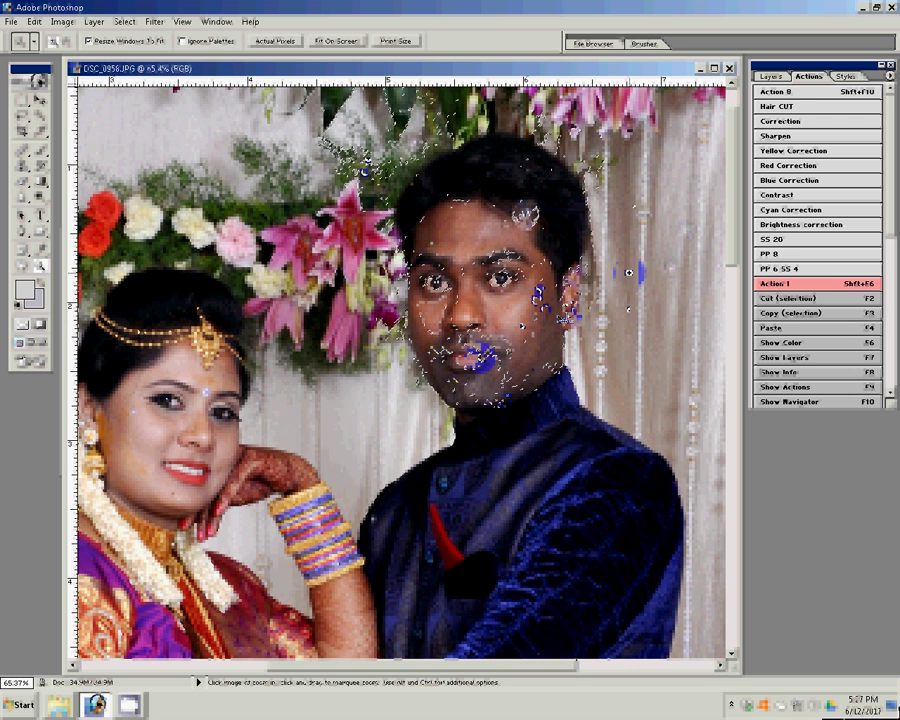
key(ctrl+alt+i)
double_click(311, 269)
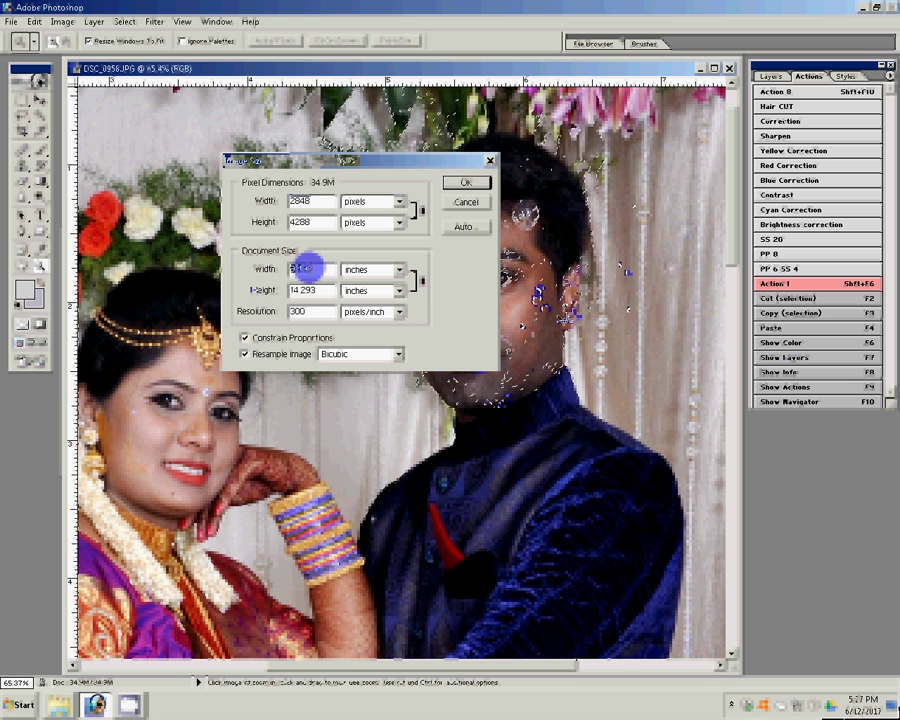
Resize the couple photo to 6 inches wide and duplicate its Background layer
text(10)
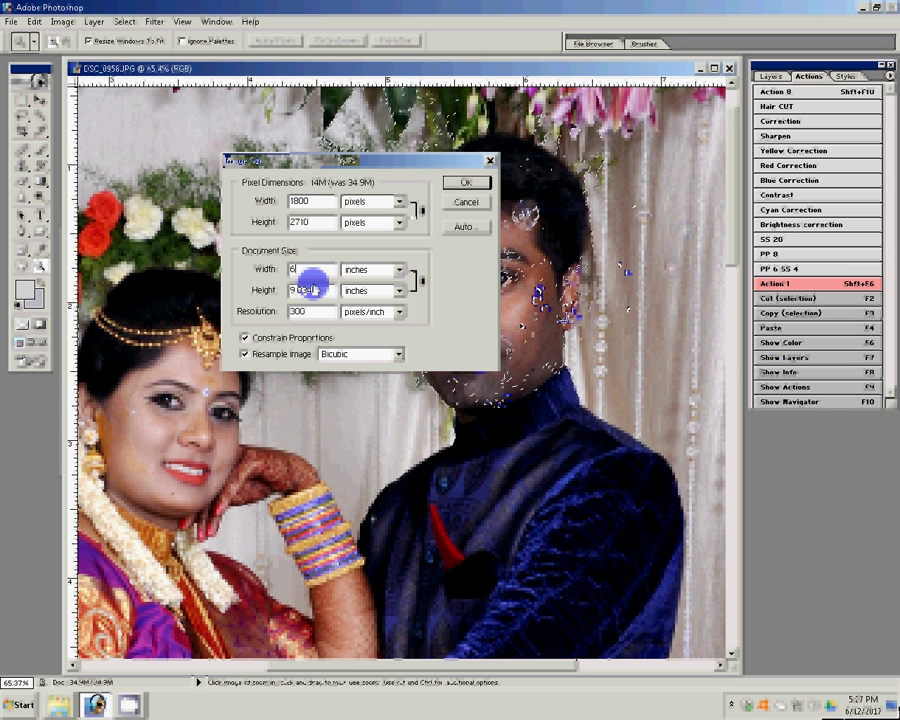
click(465, 182)
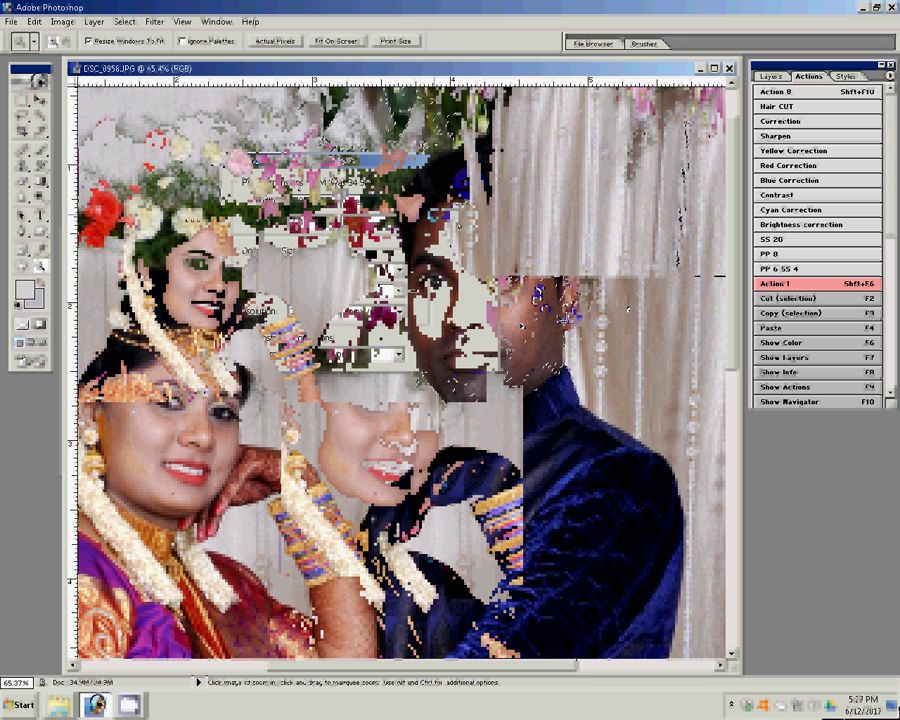
click(772, 76)
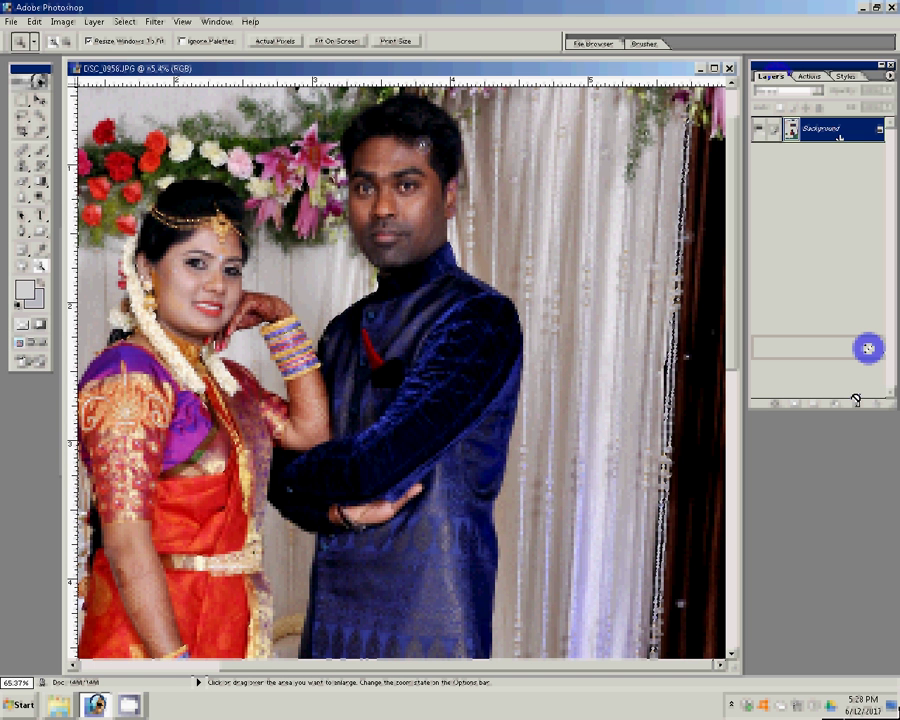
drag(838, 138, 856, 402)
click(828, 155)
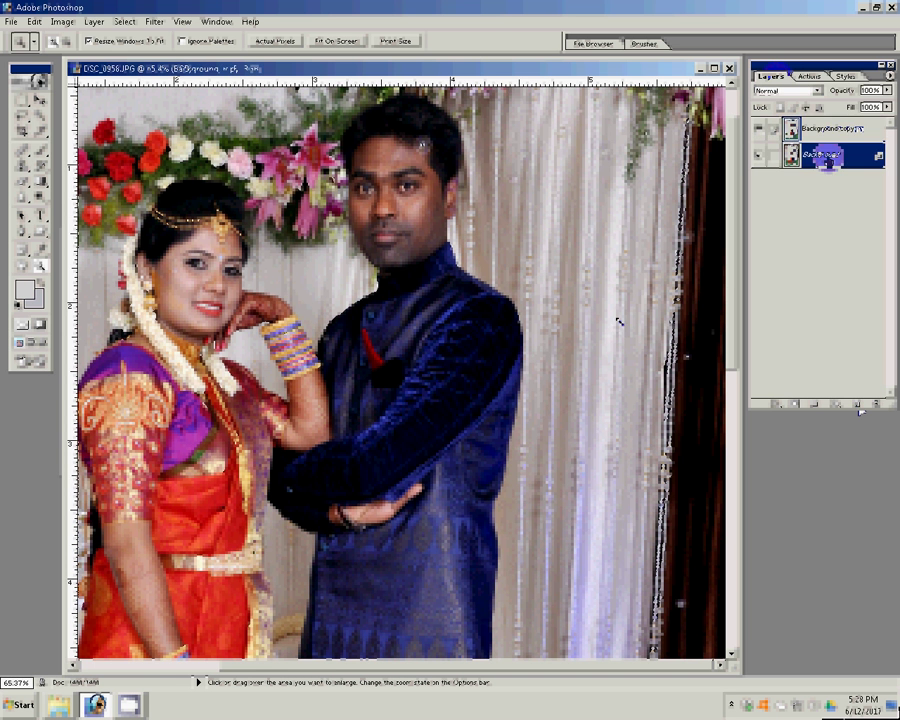
Select the Background copy layer and launch the Imagenomic Portraiture skin-smoothing filter on it
click(154, 21)
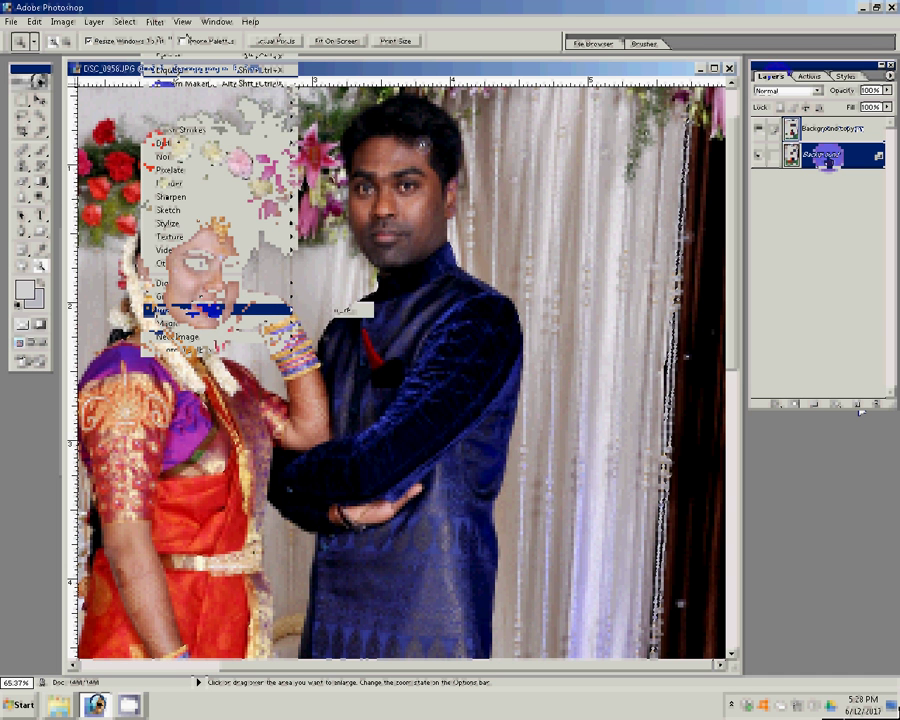
mouse_move(220, 323)
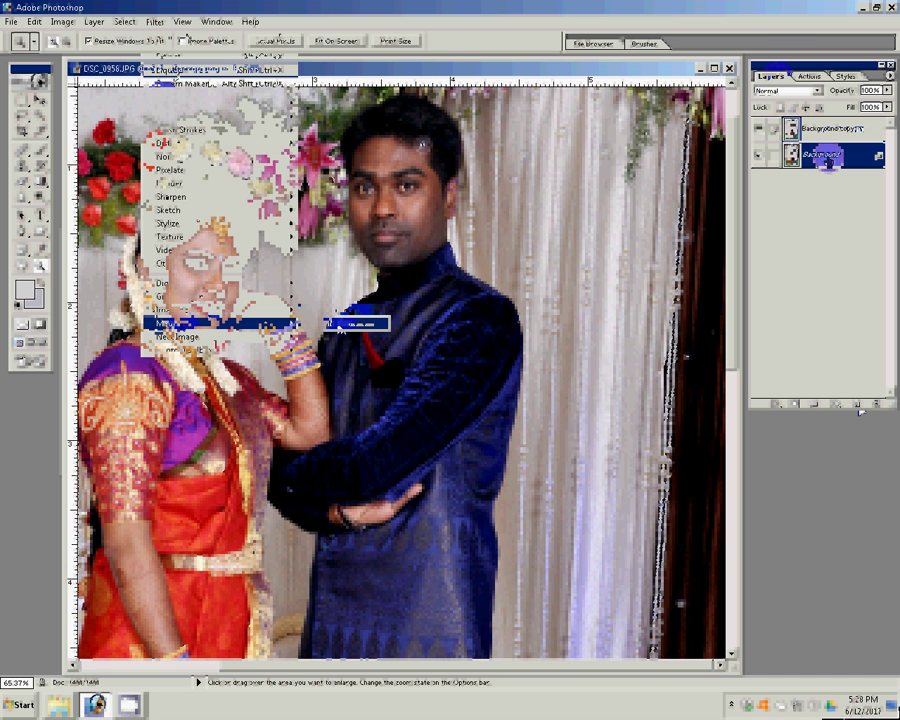
click(829, 140)
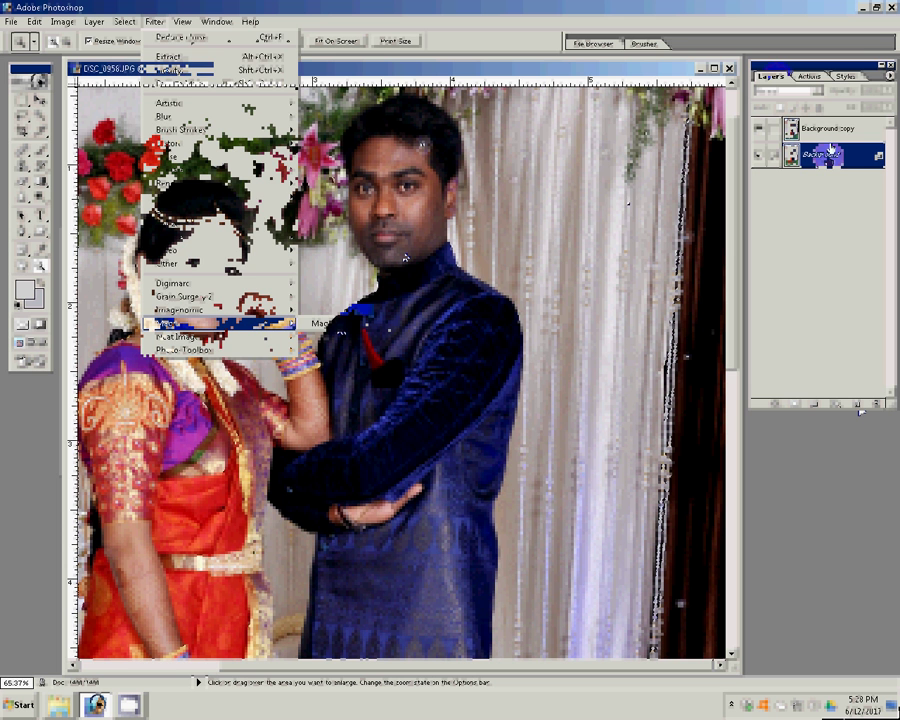
click(829, 136)
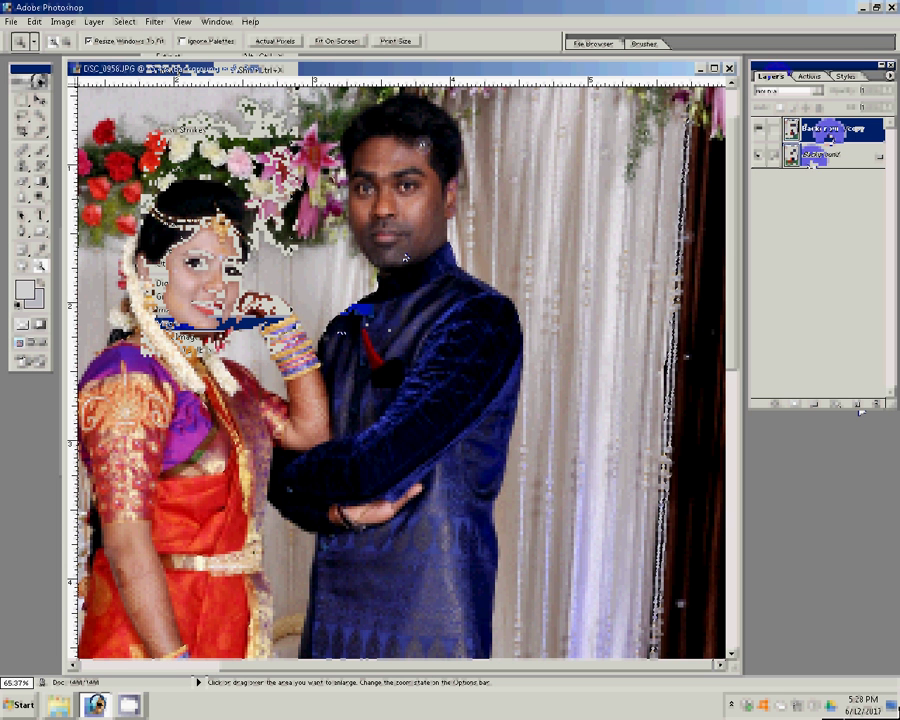
click(152, 22)
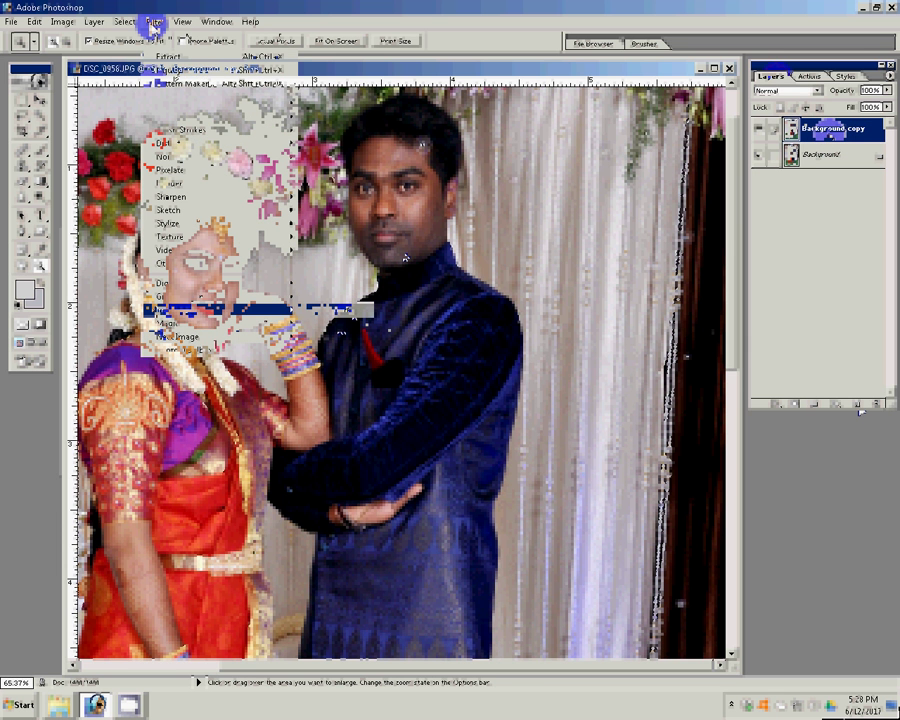
click(340, 310)
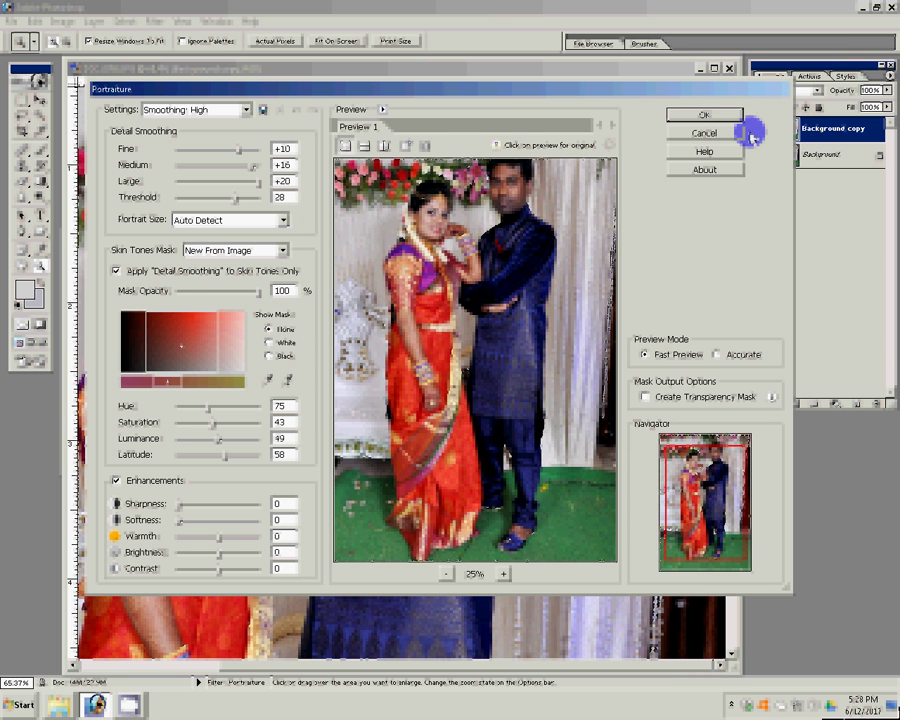
Confirm Portraiture with Smoothing: High on DSC_0958's Background copy layer
click(710, 115)
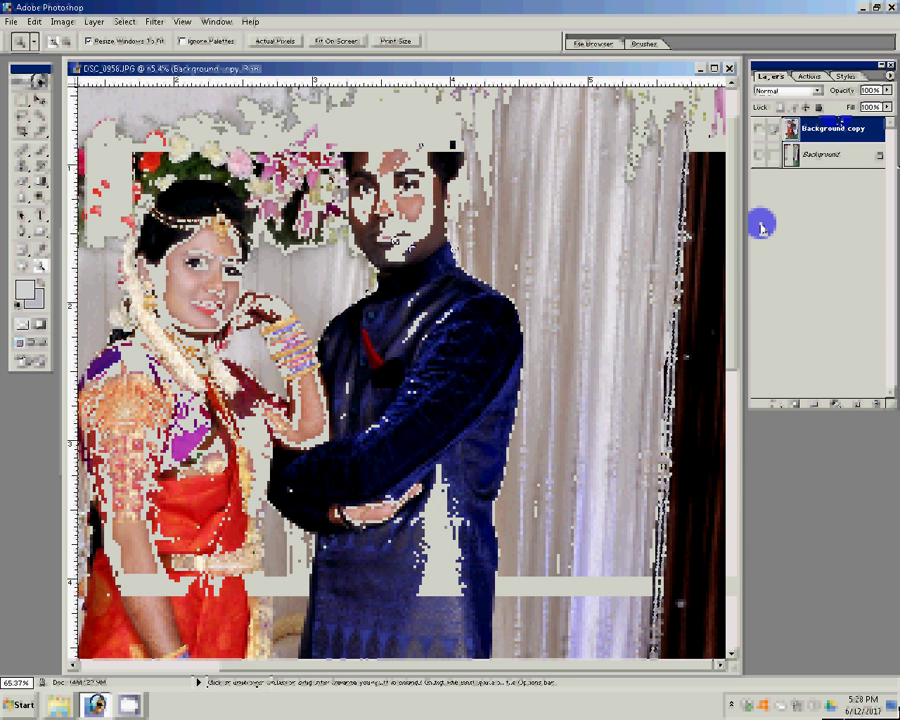
Zoom in on the couple's faces and select the original Background layer
key(ctrl+alt+0)
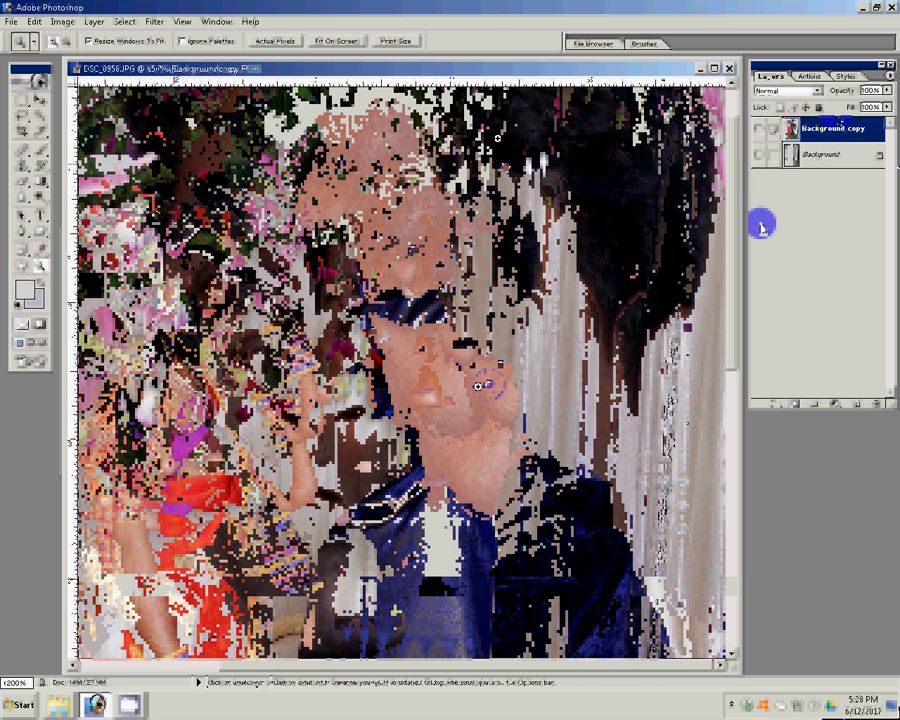
key(alt+bracketleft)
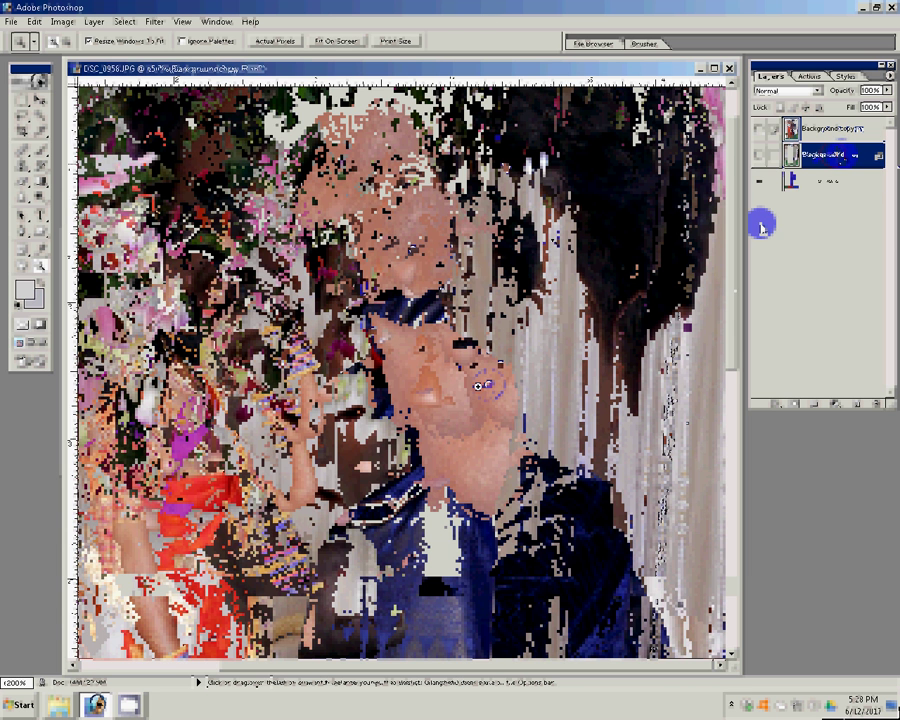
click(155, 22)
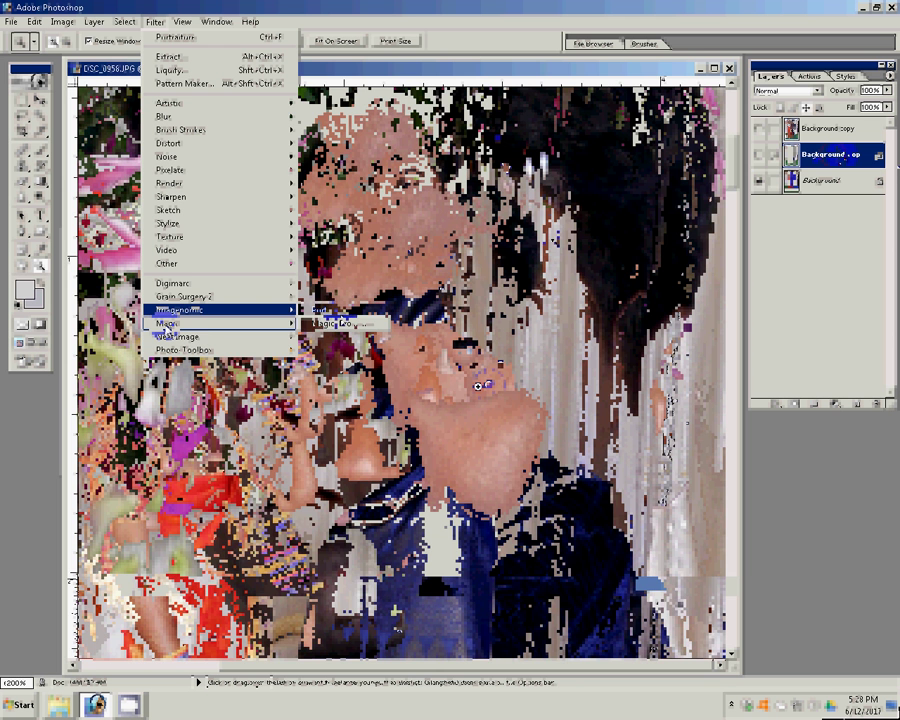
mouse_move(180, 323)
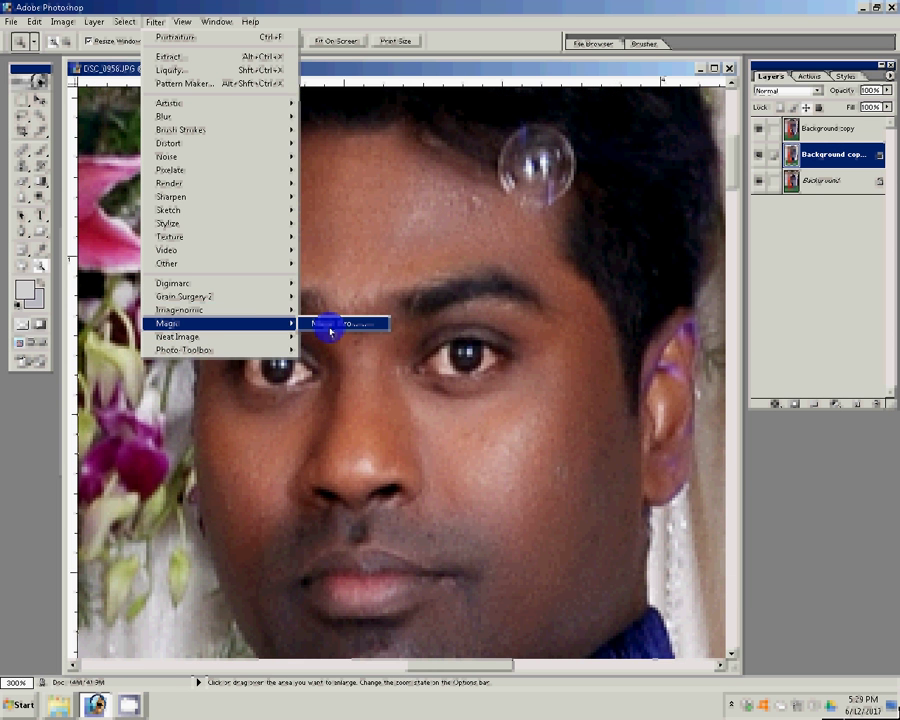
Run Magic Pro with graininess 94 on the new Background copy layer
click(330, 324)
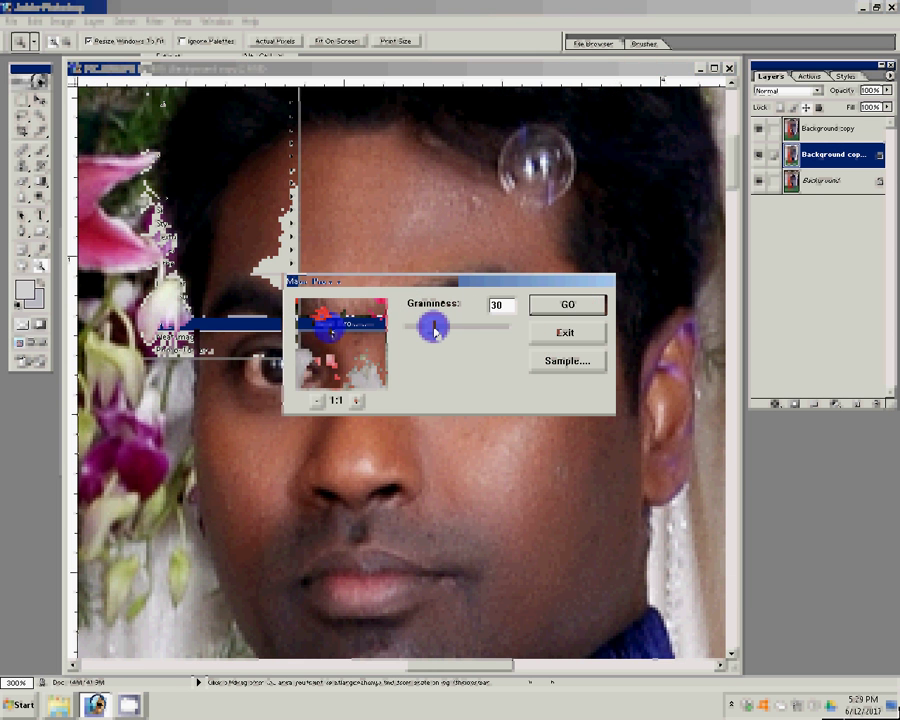
drag(434, 330, 483, 327)
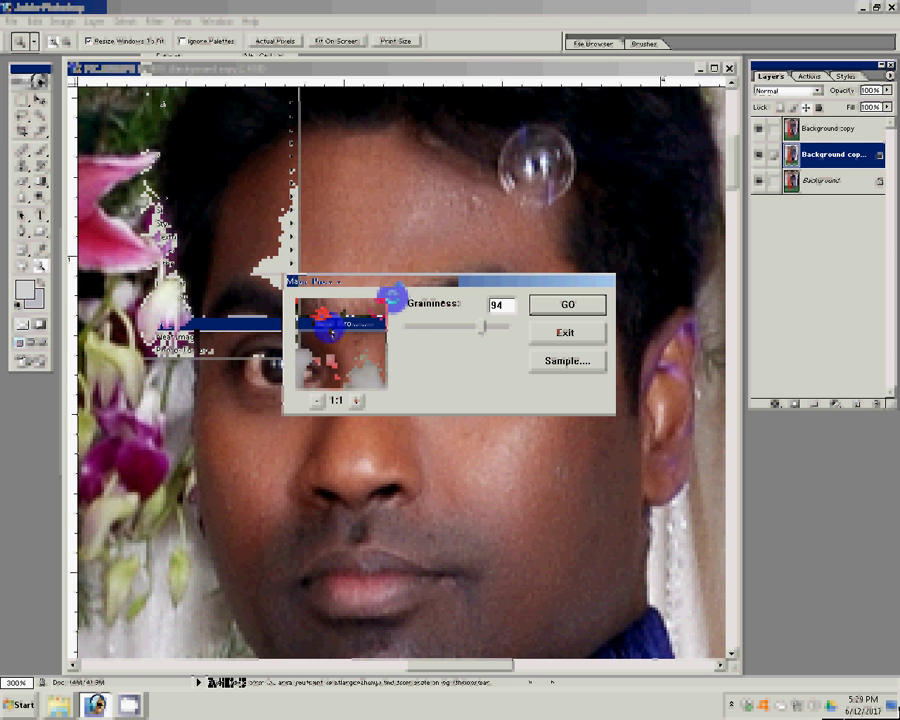
key(Escape)
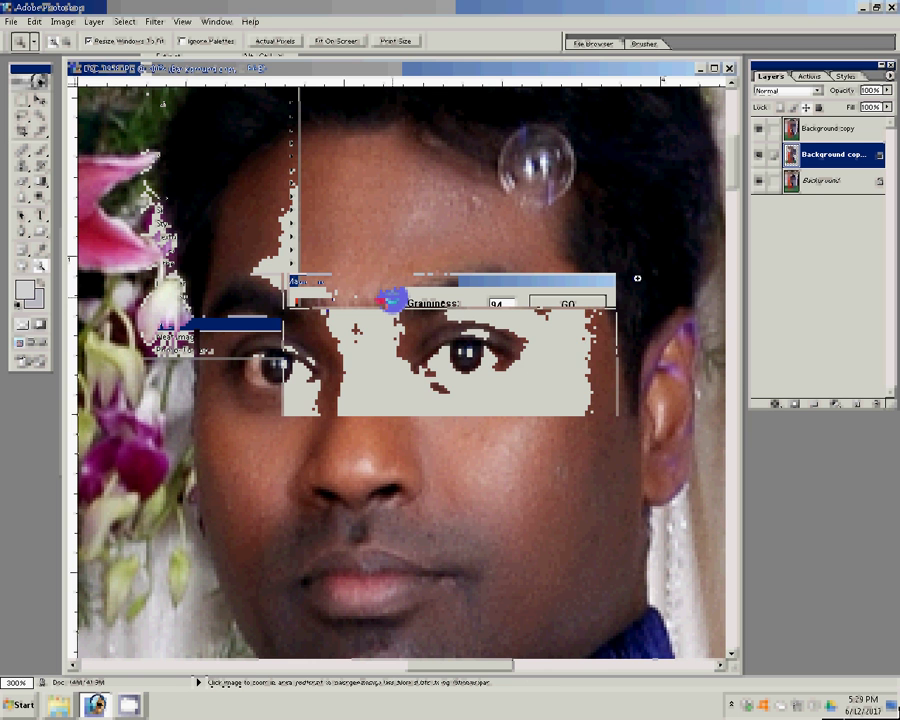
Apply an Add Noise filter to the middle Background copy layer
click(155, 21)
key(Right)
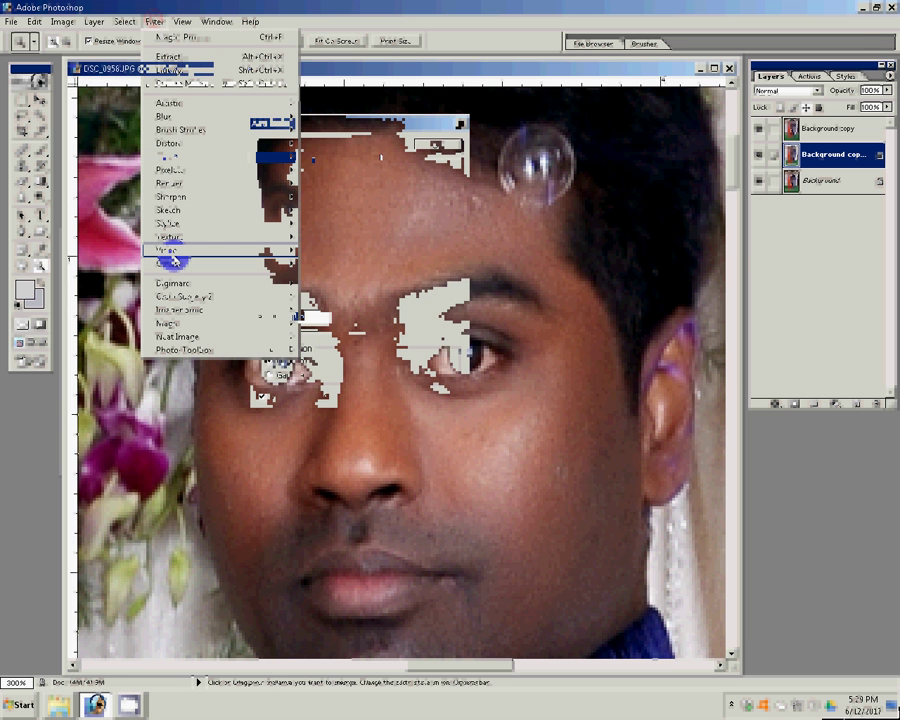
key(Return)
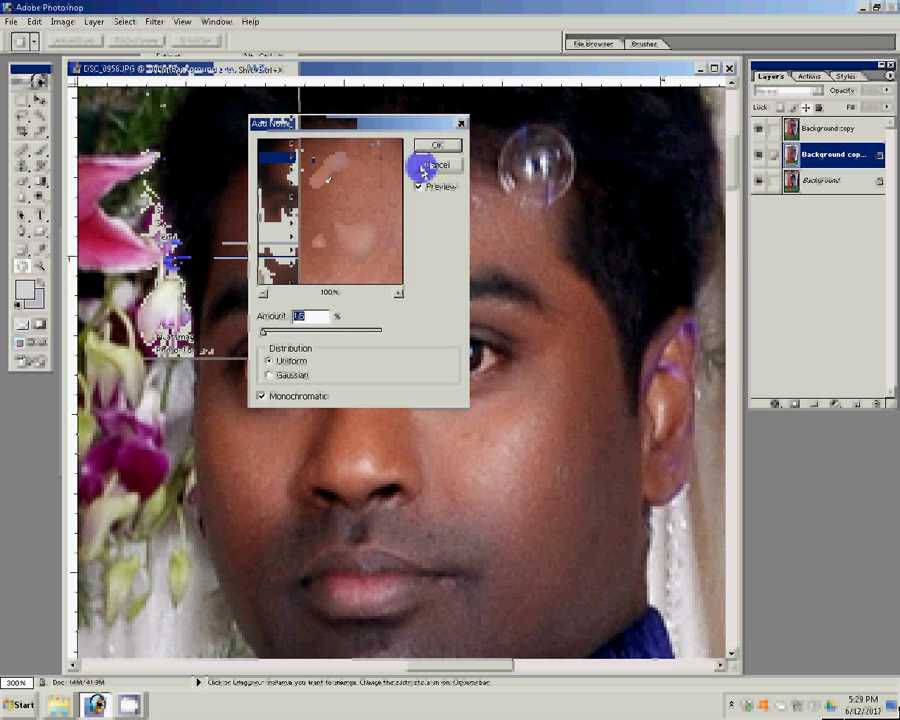
click(333, 317)
text(1)
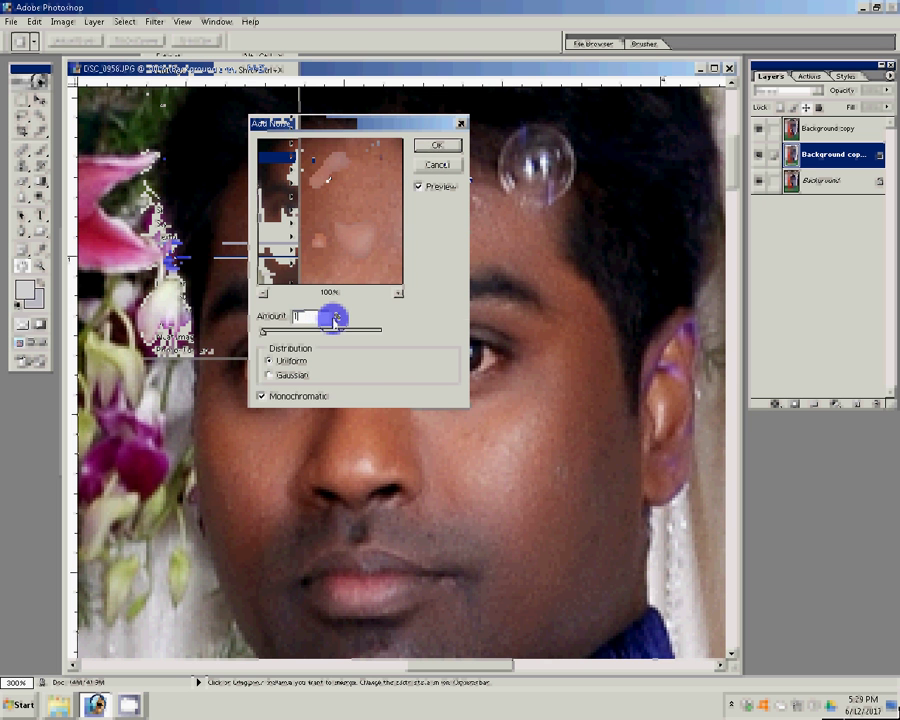
click(437, 145)
Select the top Background copy layer and switch to the Eraser tool
click(822, 128)
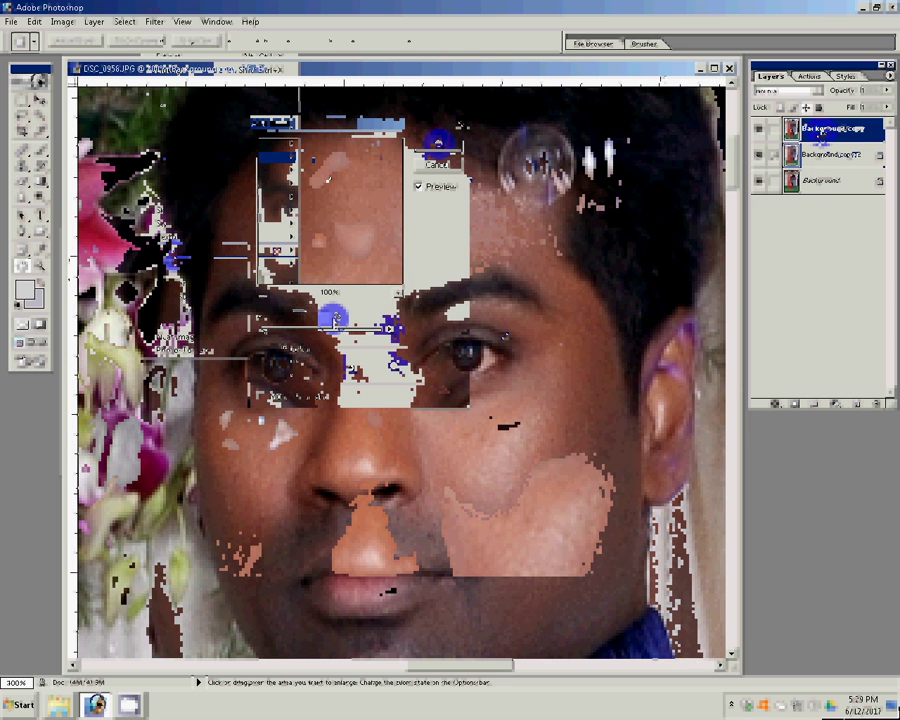
click(19, 194)
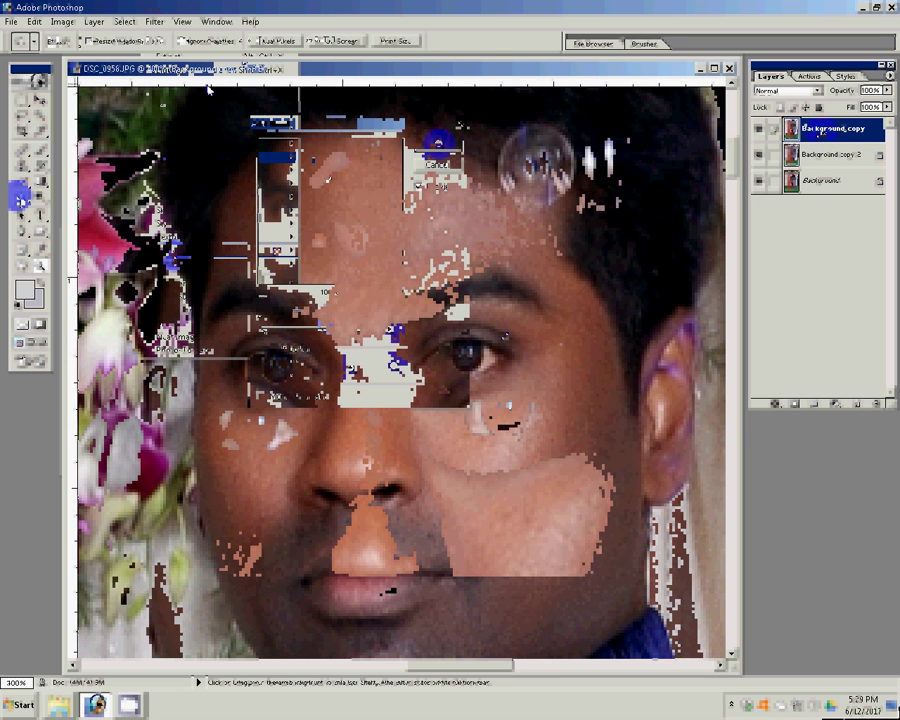
click(21, 181)
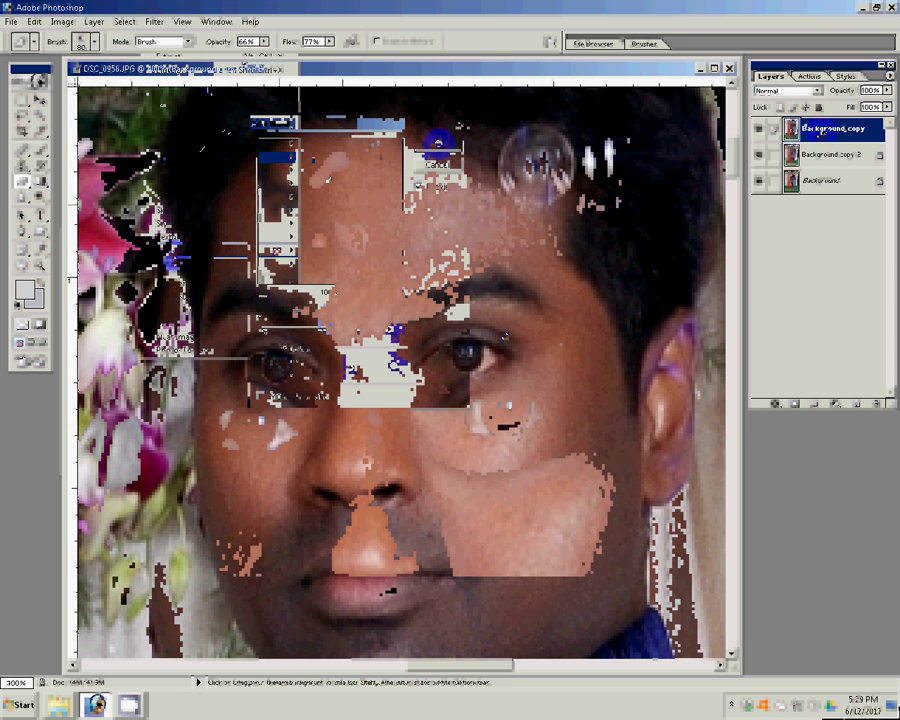
Shrink the eraser, magnify the faces, and dab small erasures on them
key(bracketleft)
key(bracketleft)
key(bracketleft)
key(ctrl+plus)
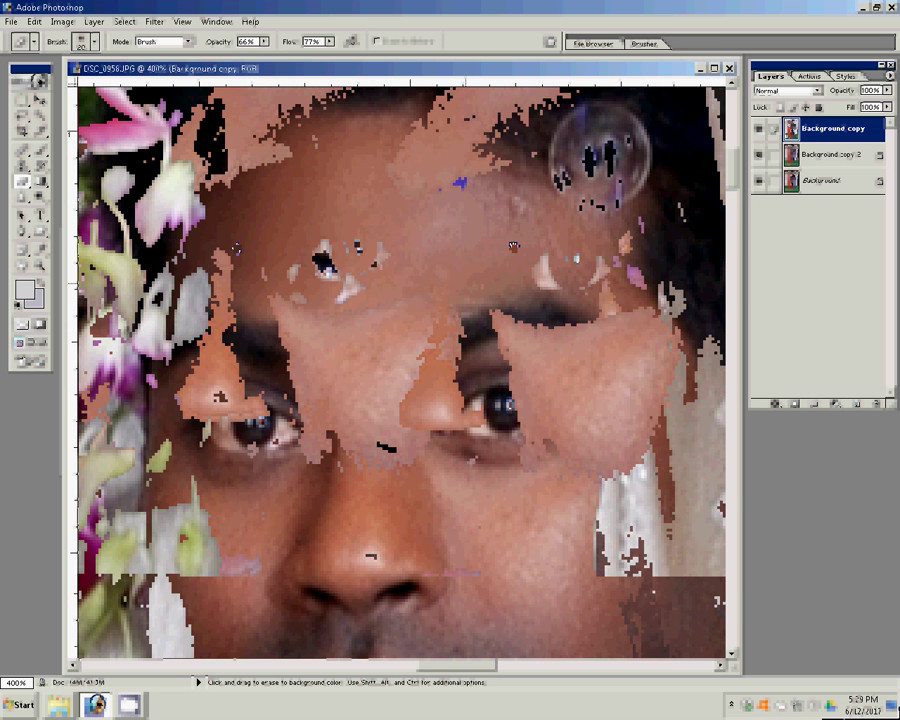
click(425, 318)
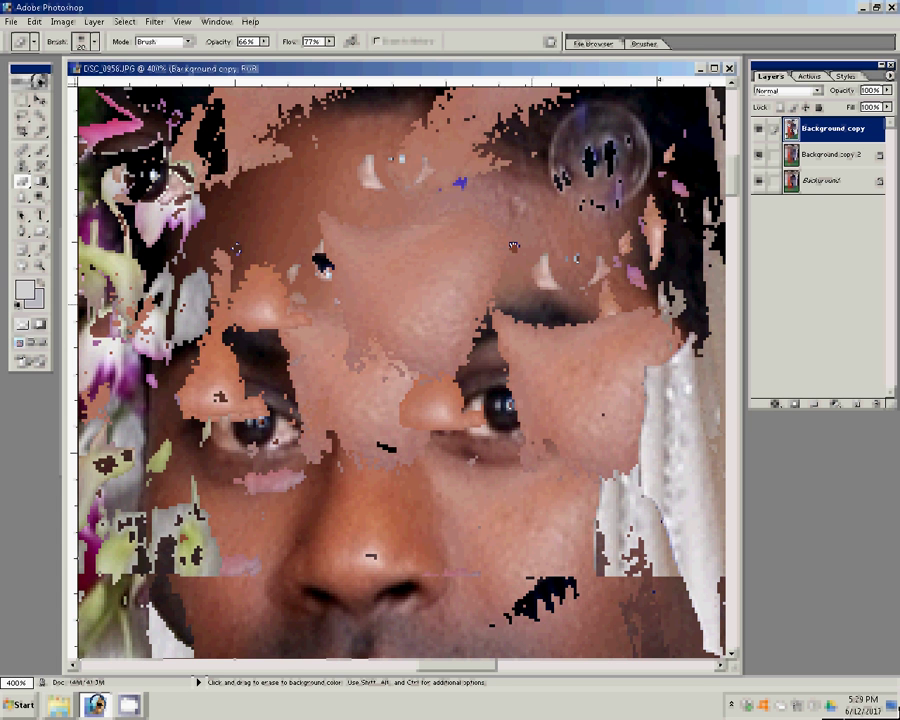
click(466, 268)
key(bracketright)
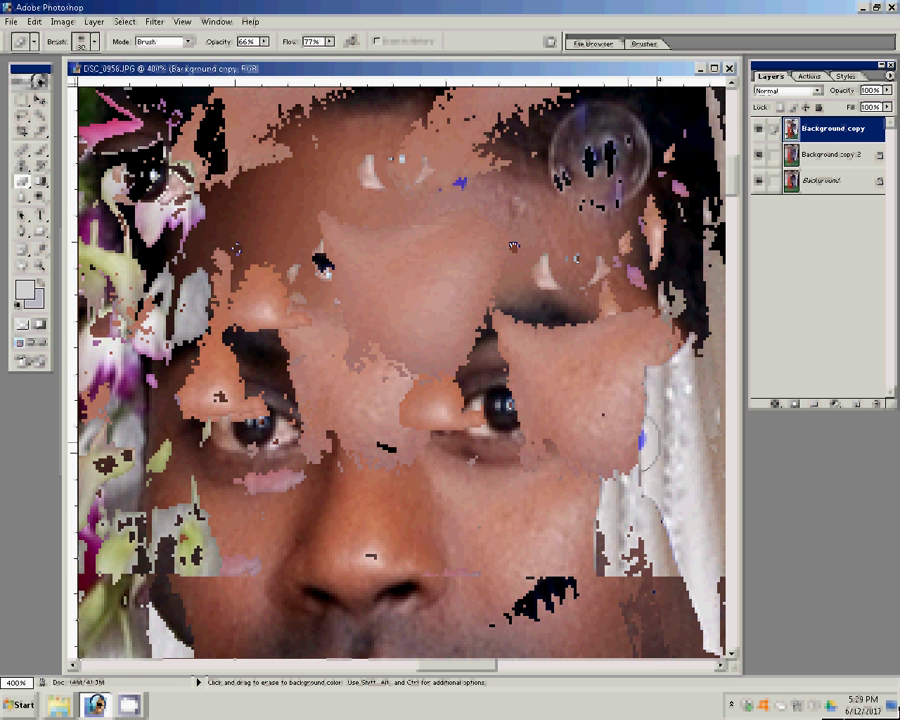
drag(513, 245, 508, 514)
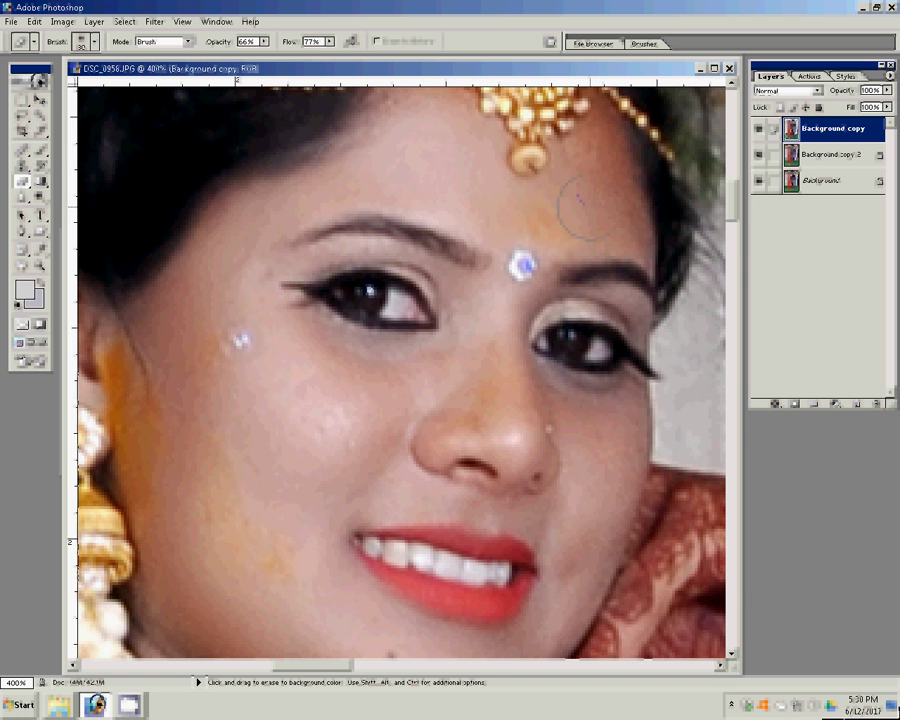
Erase over the bride's face, then merge the three photo layers into one
click(467, 343)
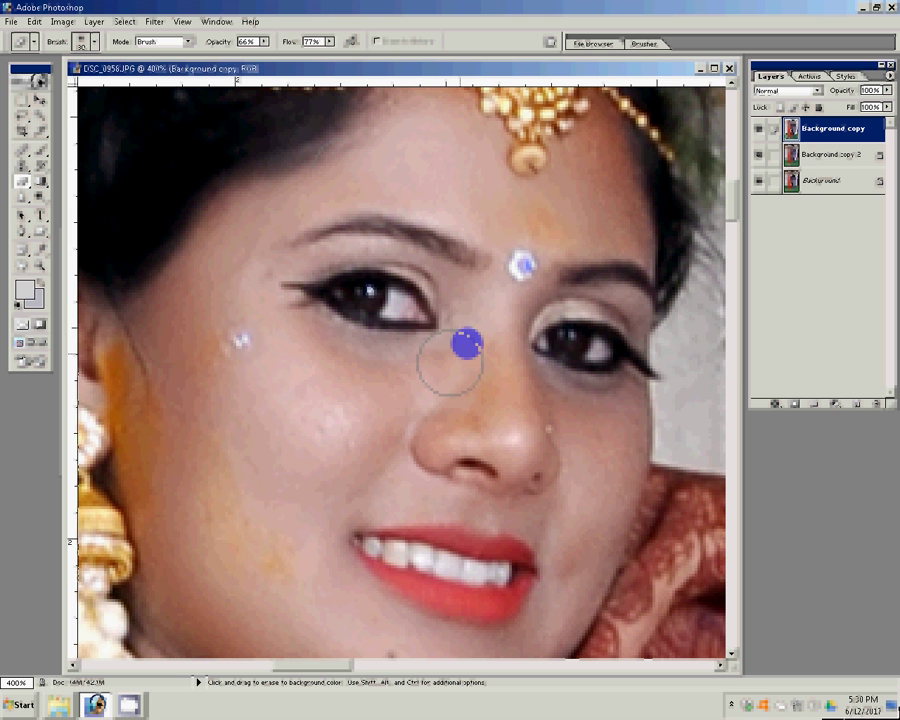
click(295, 348)
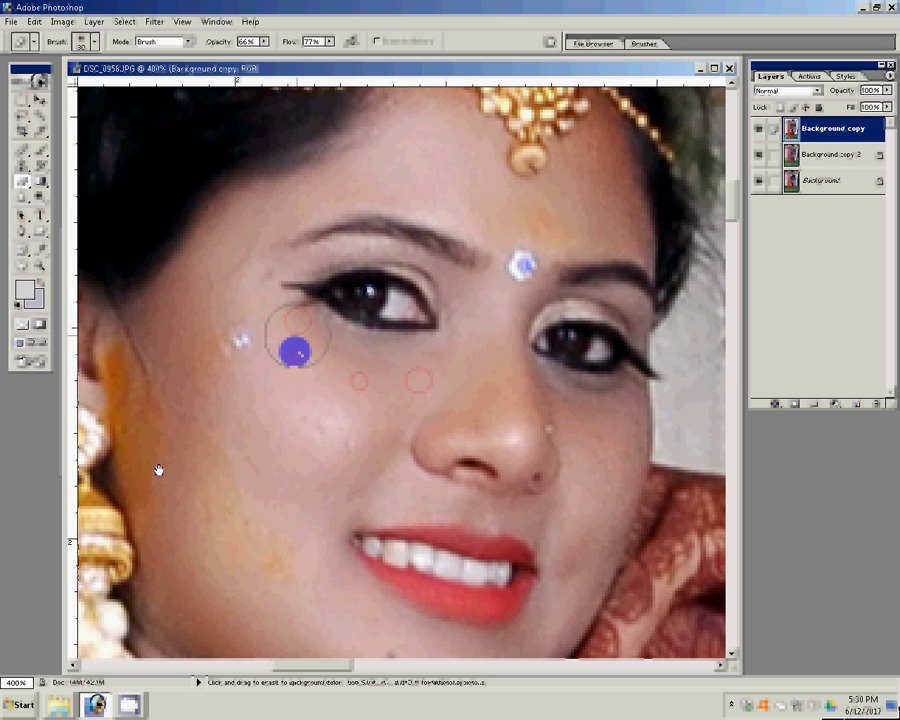
scroll(295, 348, down, 3)
scroll(295, 348, down, 3)
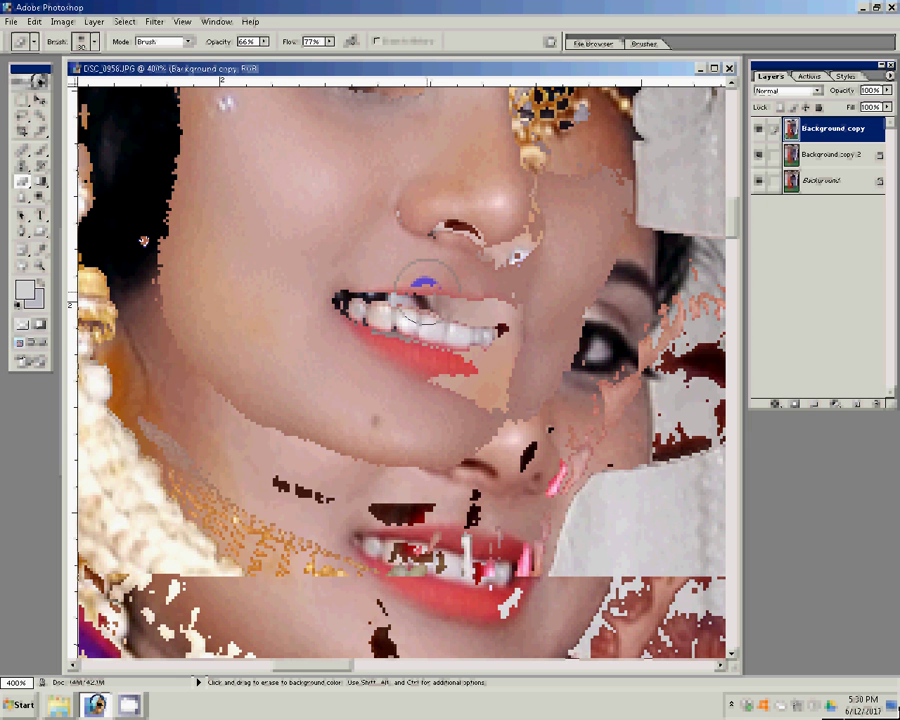
key(ctrl+shift+e)
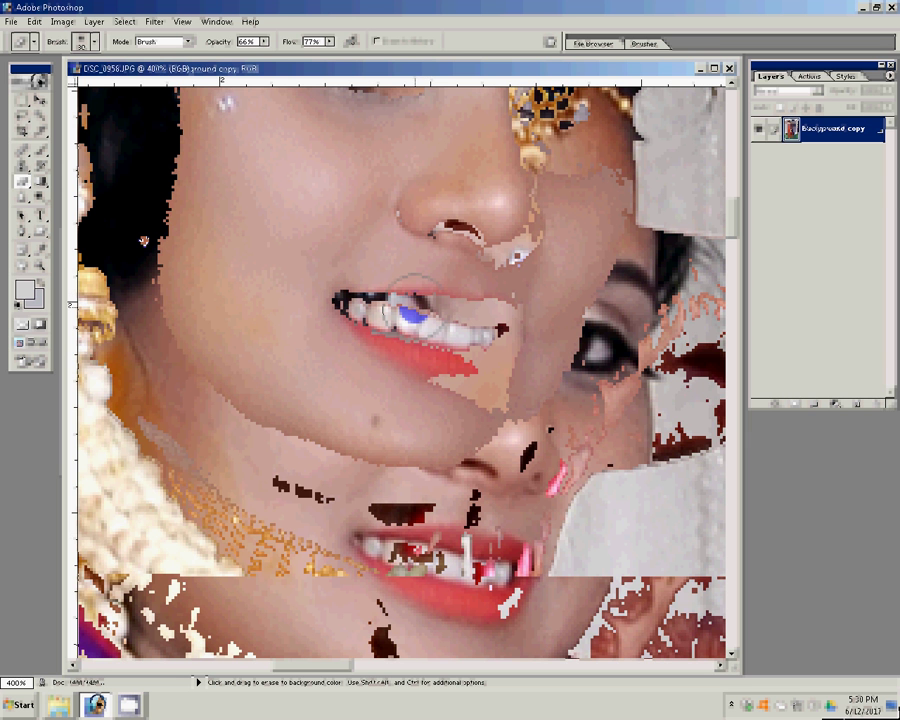
Fit the whole couple photo on screen with the Zoom tool
key(z)
click(339, 40)
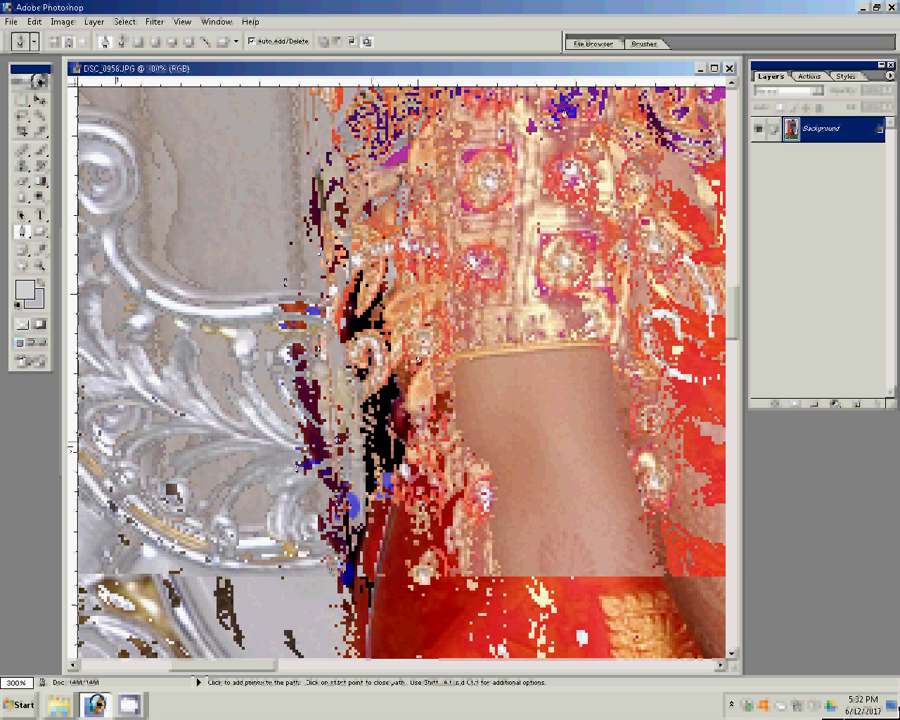
Trace along the bride's hair, shoulder, sleeve and bangled arm, panning to follow
drag(470, 330, 442, 415)
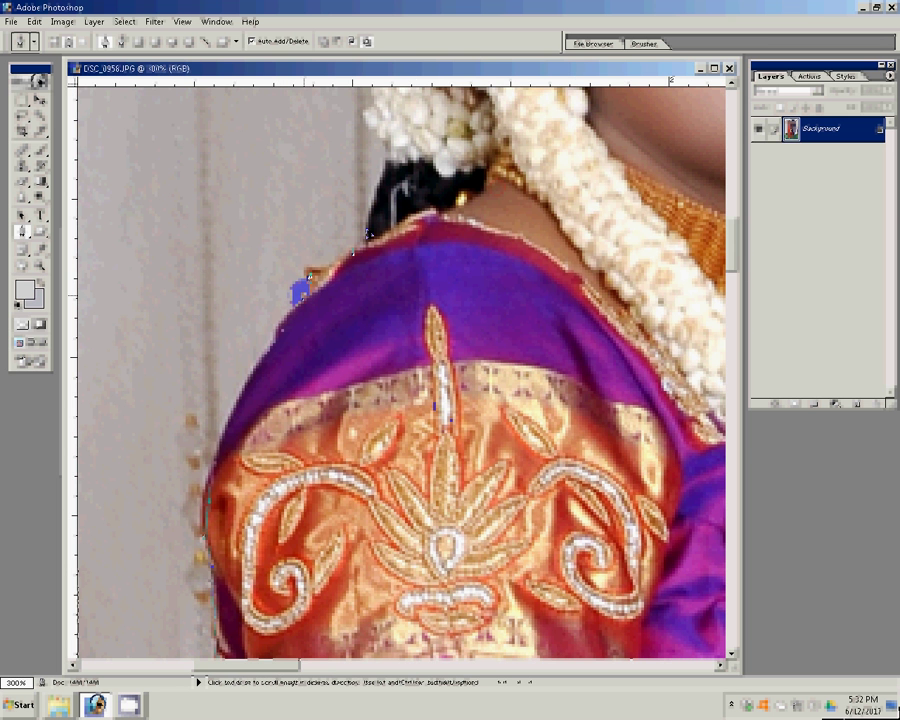
drag(354, 256, 388, 162)
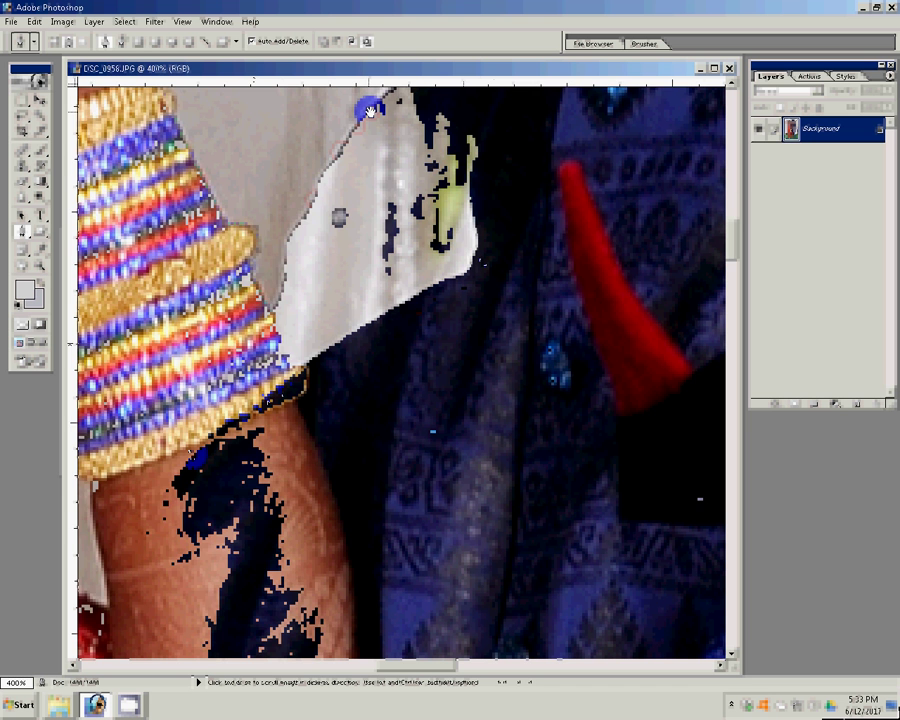
drag(370, 110, 474, 200)
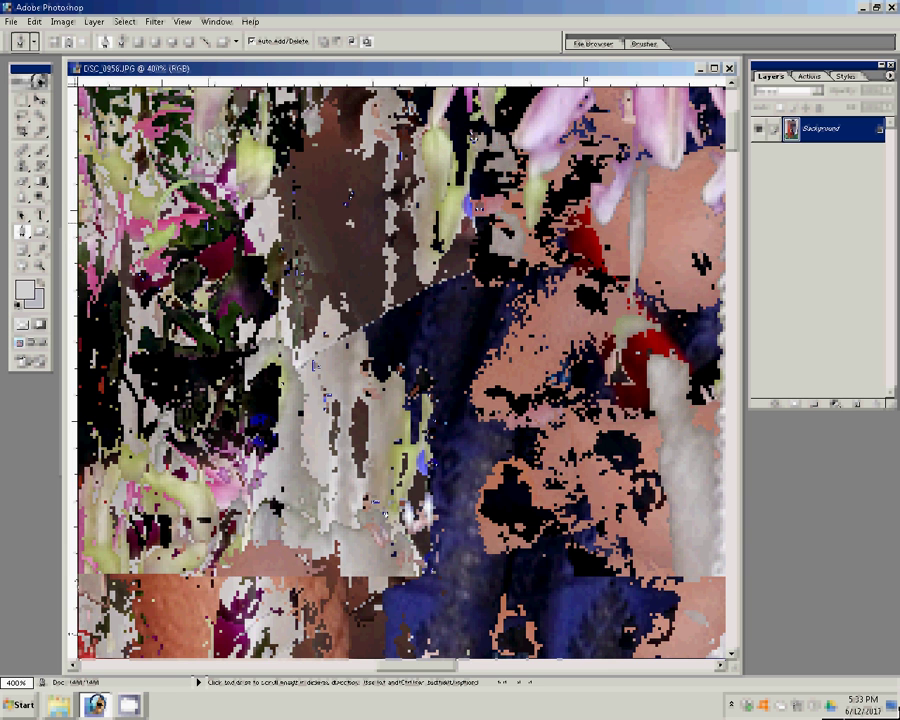
Add Pen anchors, including a curved point, down the groom's dark blue clothing edge
drag(424, 228, 520, 268)
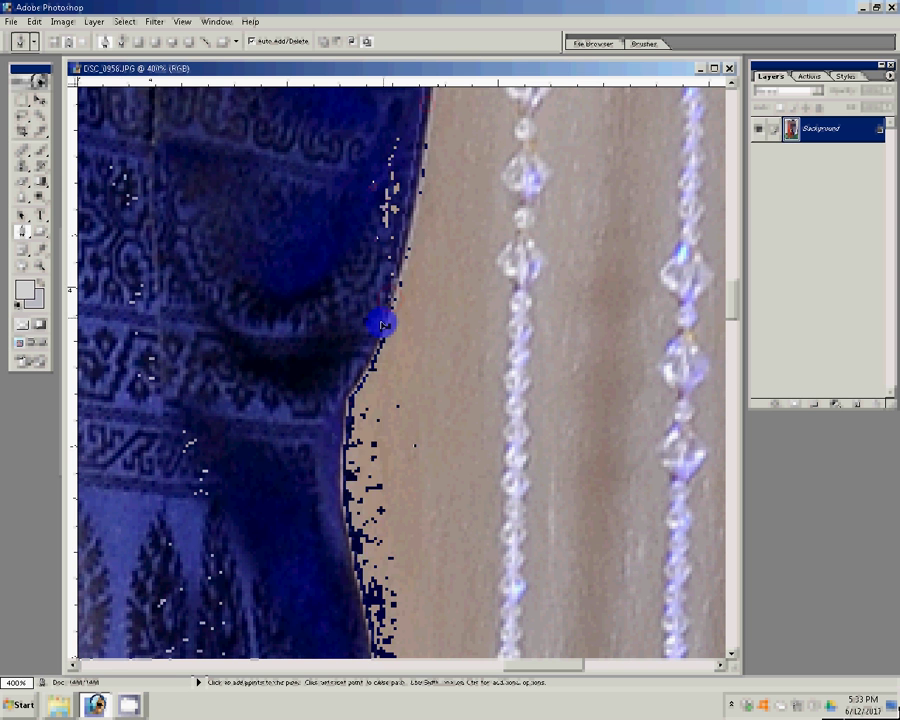
click(421, 118)
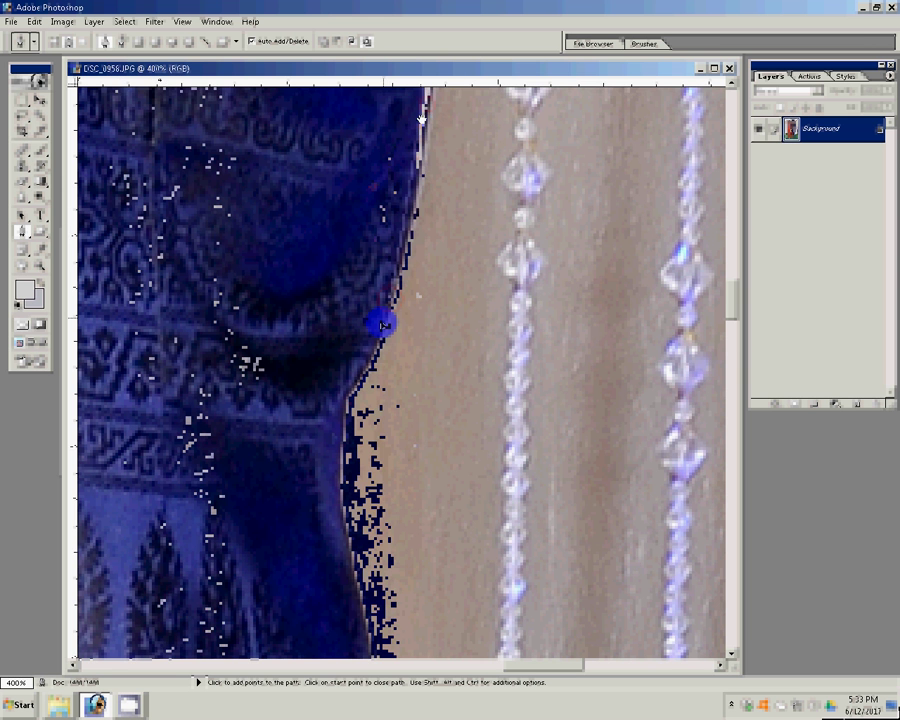
click(411, 367)
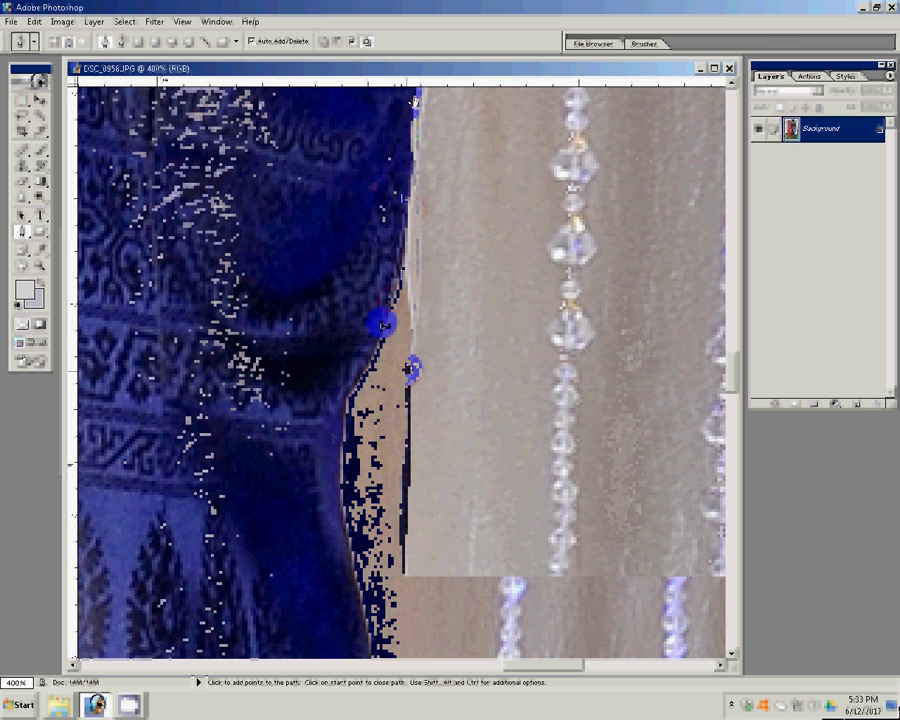
click(409, 162)
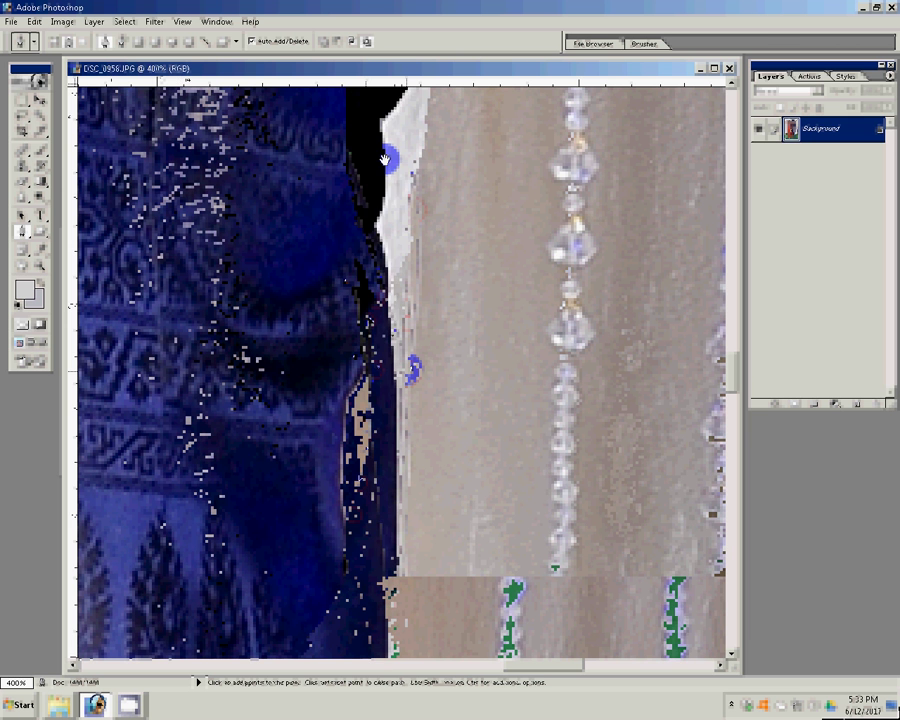
drag(384, 158, 393, 134)
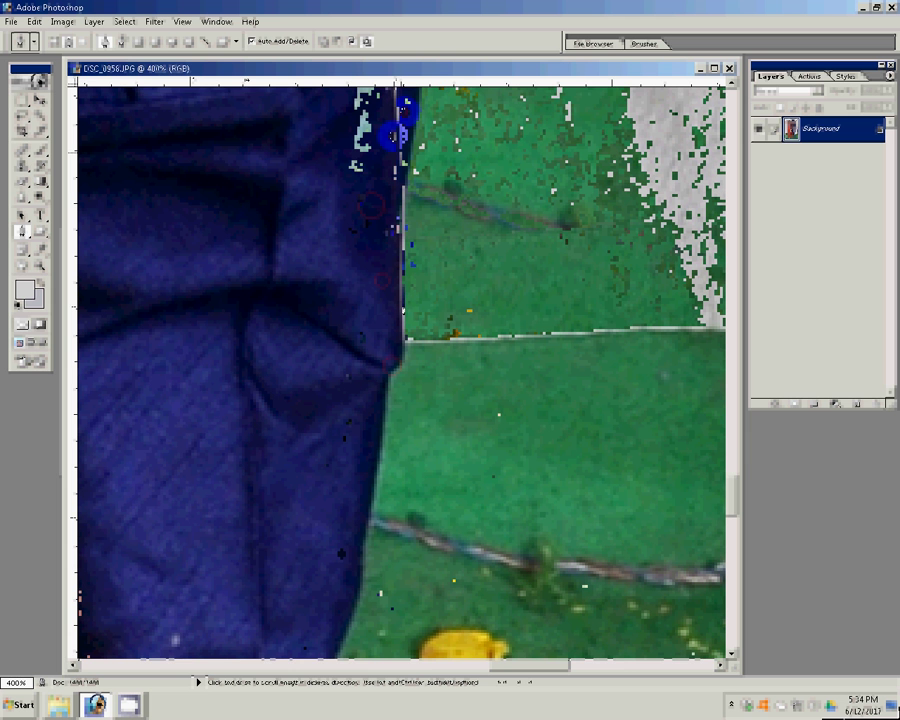
scroll(535, 567, down, 3)
Turn the traced path into a selection, copy it to Layer 1, and hide the Background
right_click(296, 199)
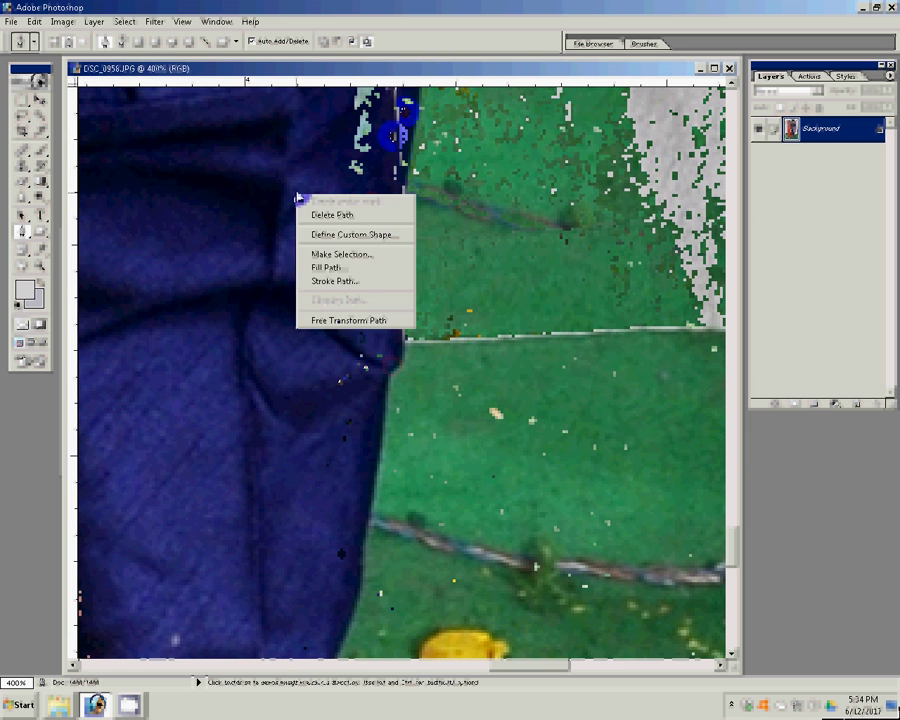
click(322, 256)
click(428, 206)
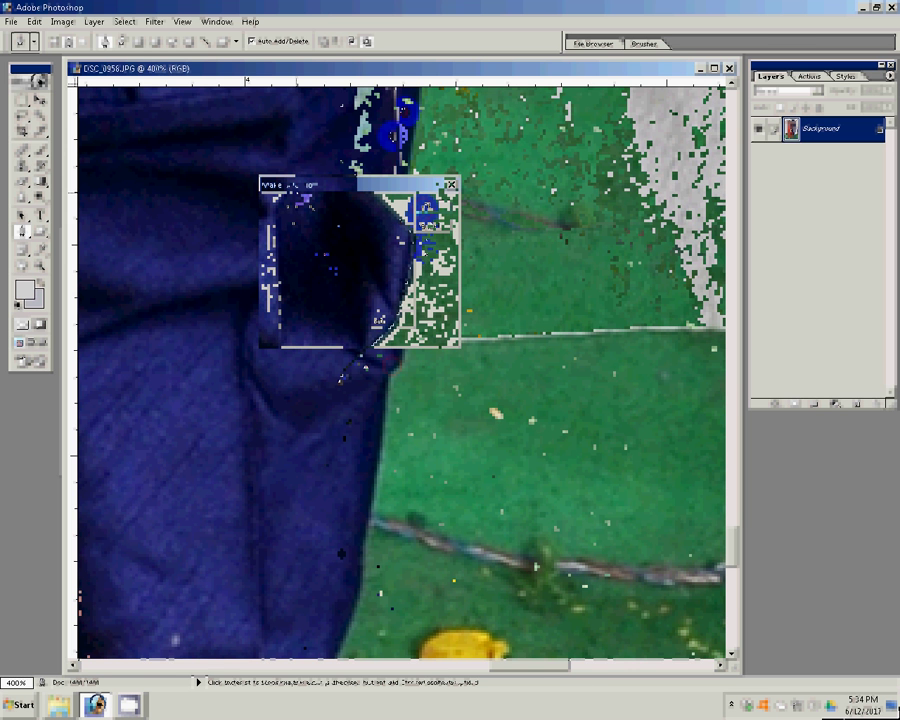
key(ctrl+j)
key(Delete)
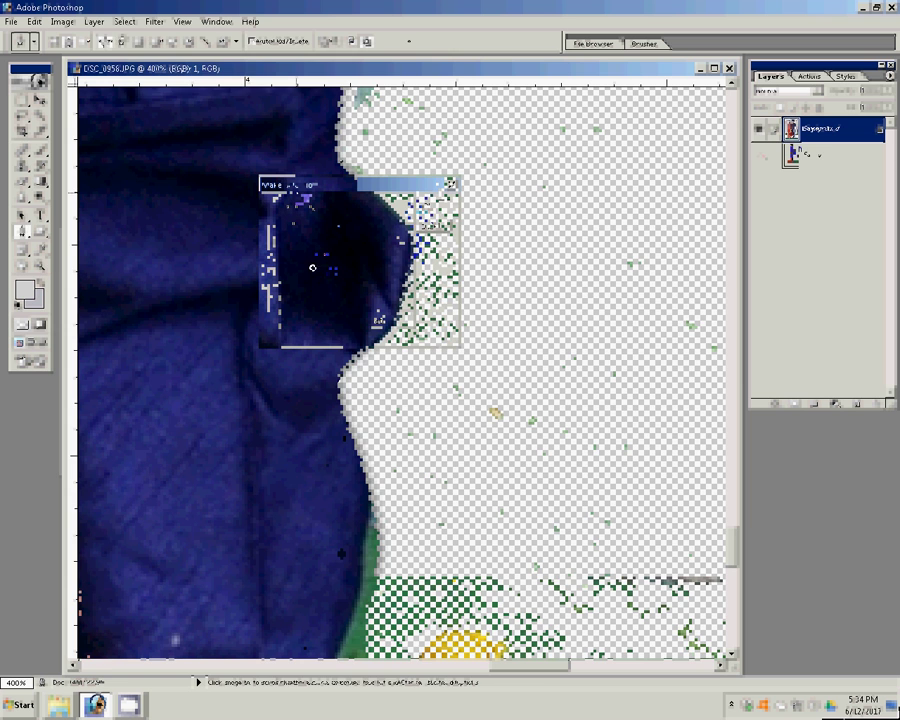
Fit the cut-out on screen, then zoom in on the gap between bride and groom
key(z)
click(333, 40)
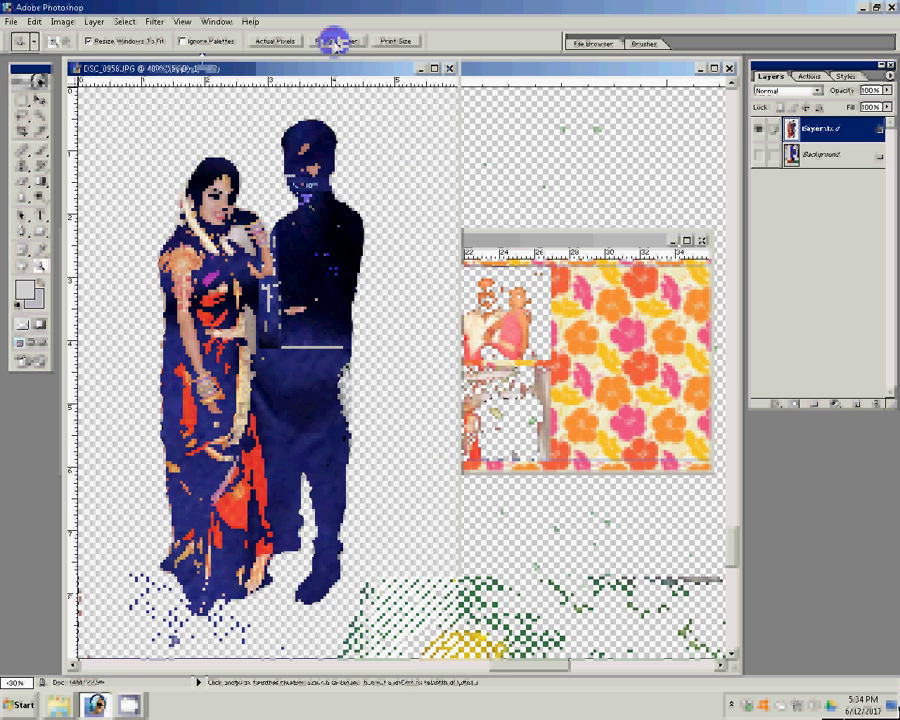
drag(200, 215, 386, 361)
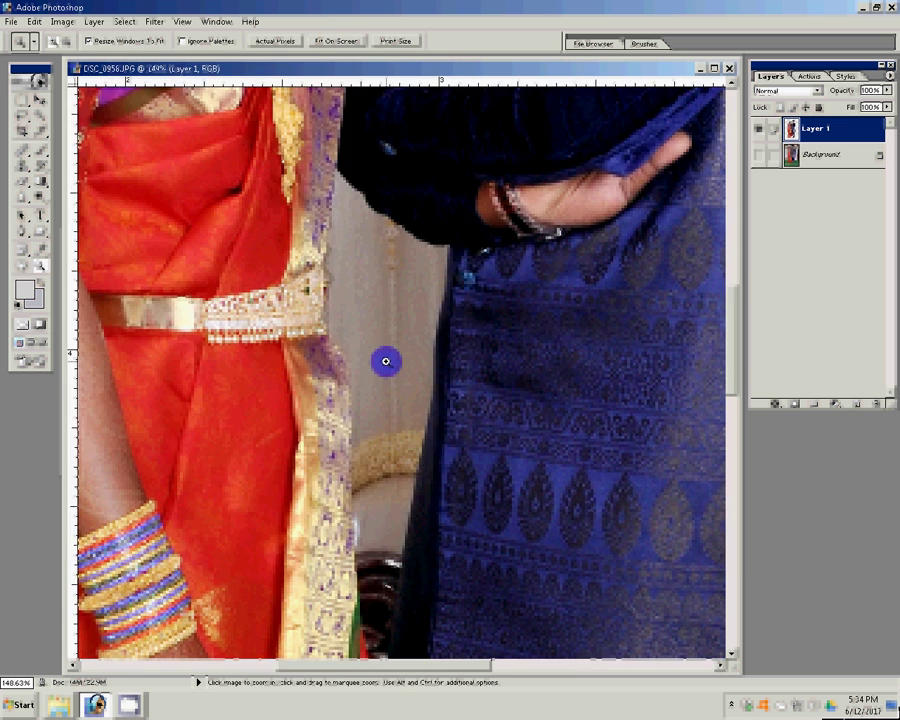
click(386, 361)
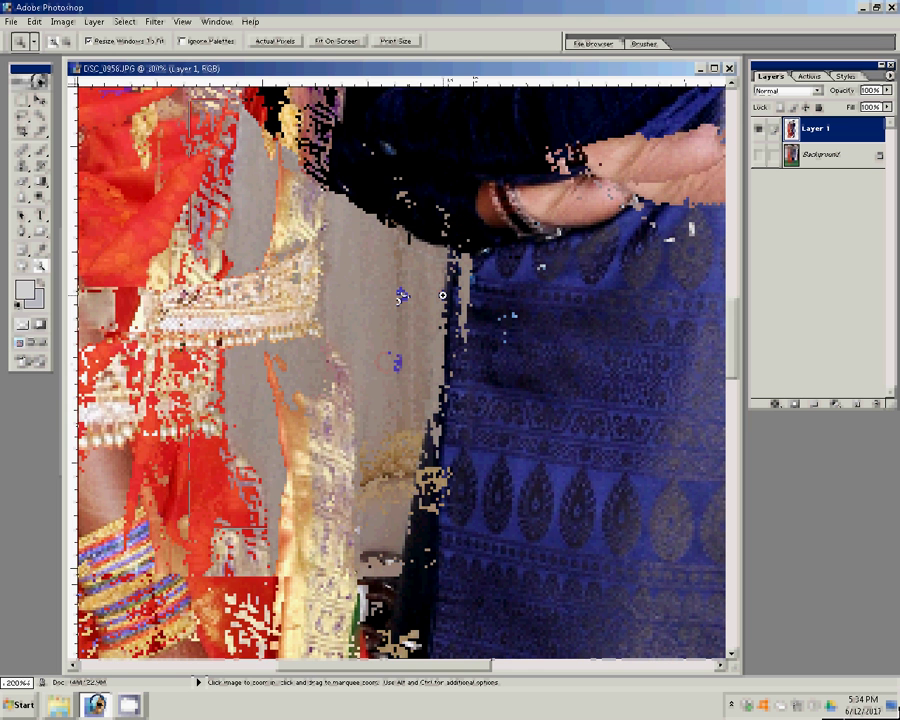
key(p)
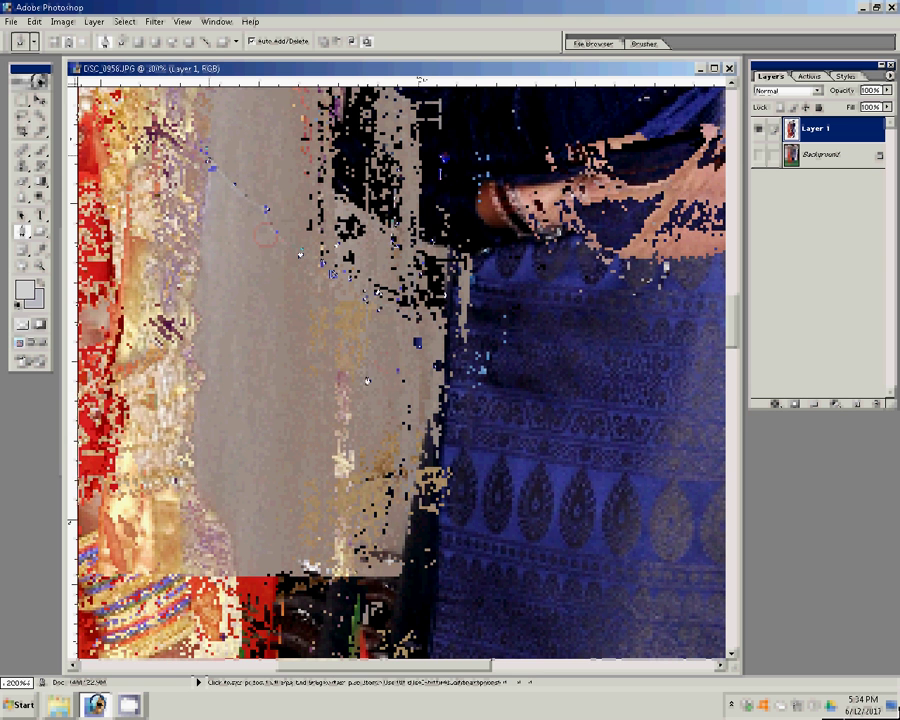
Turn the traced wall gap between the bride and groom into a selection and delete it
key(ctrl+plus)
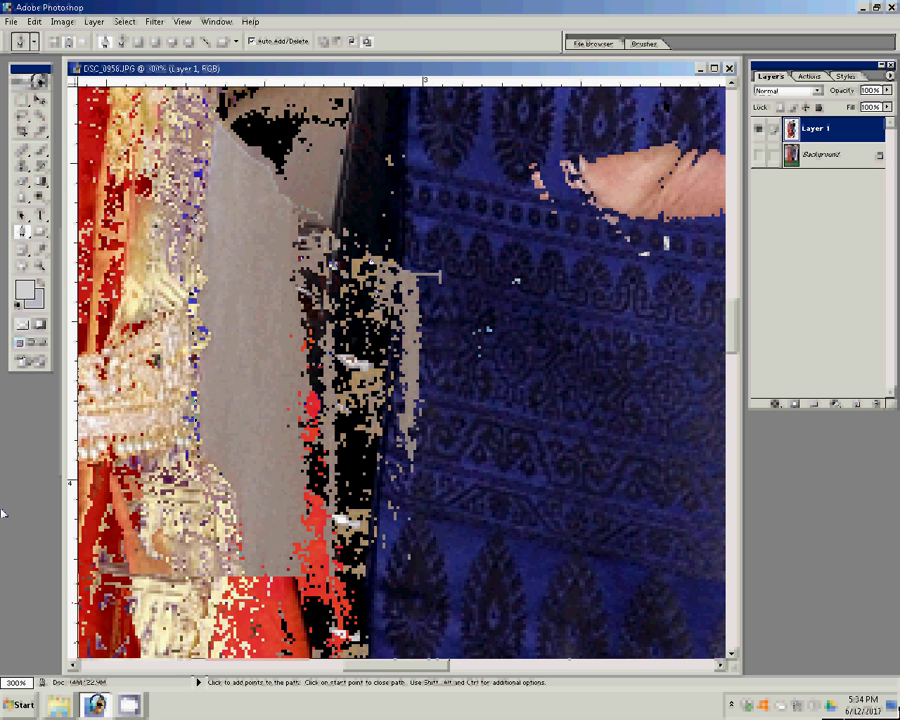
right_click(372, 262)
click(400, 314)
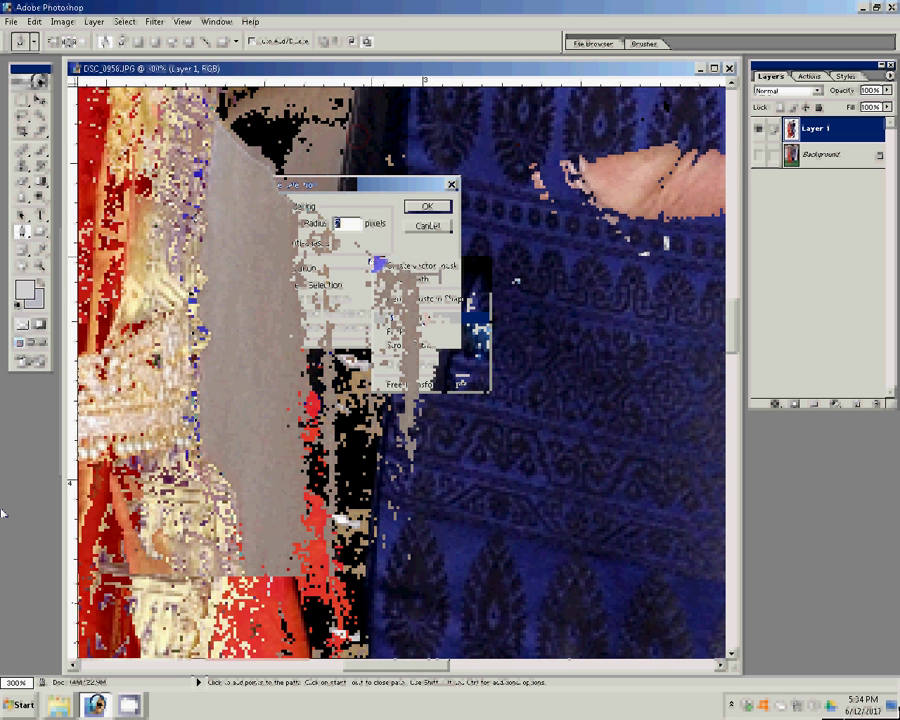
click(427, 207)
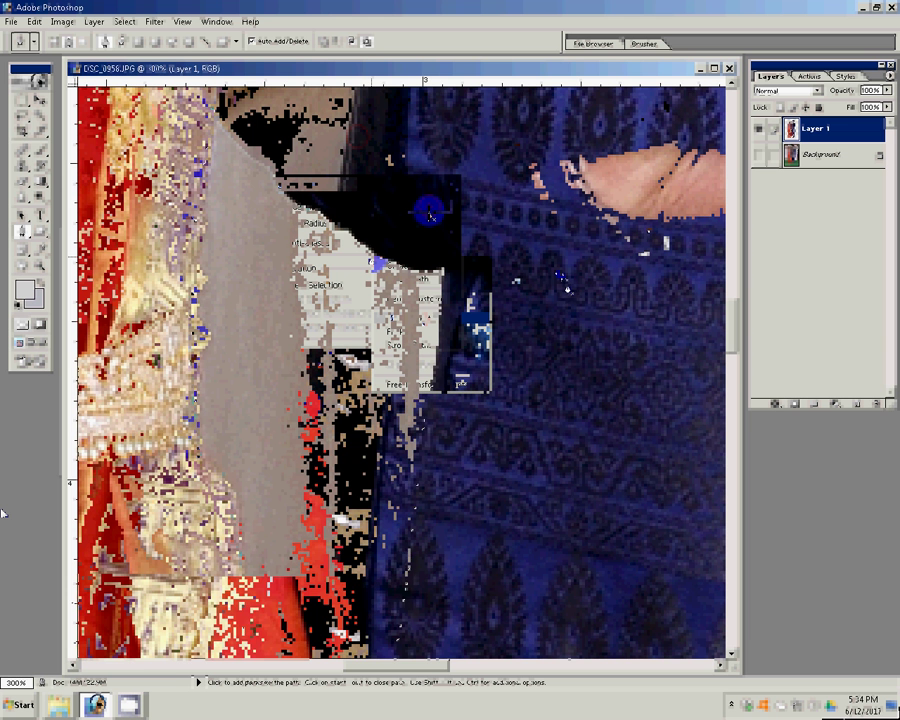
key(Delete)
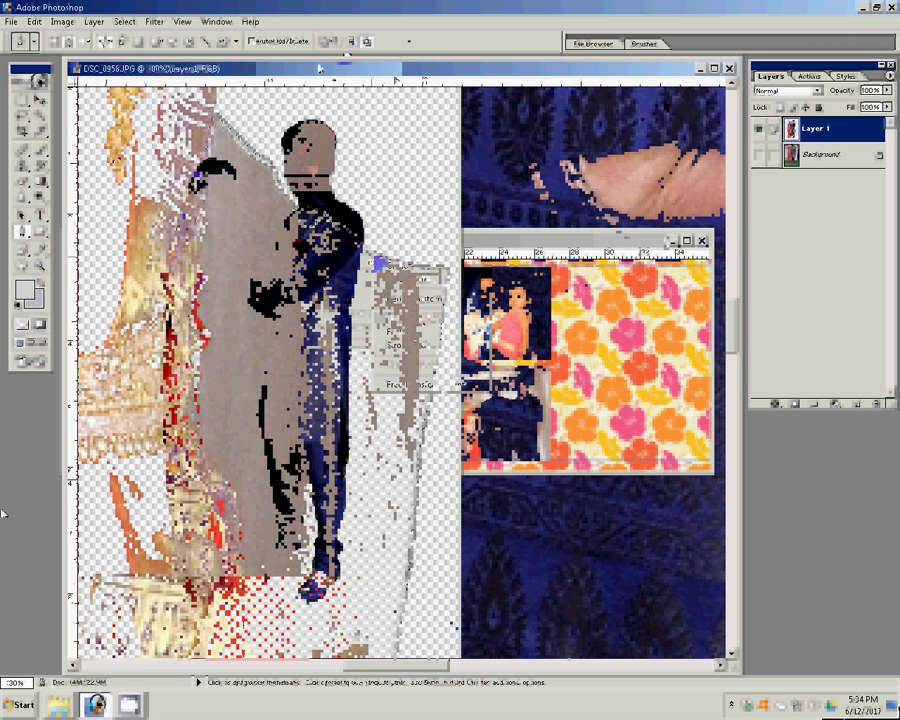
Zoom in on the bride's face and hand
key(z)
drag(464, 226, 453, 292)
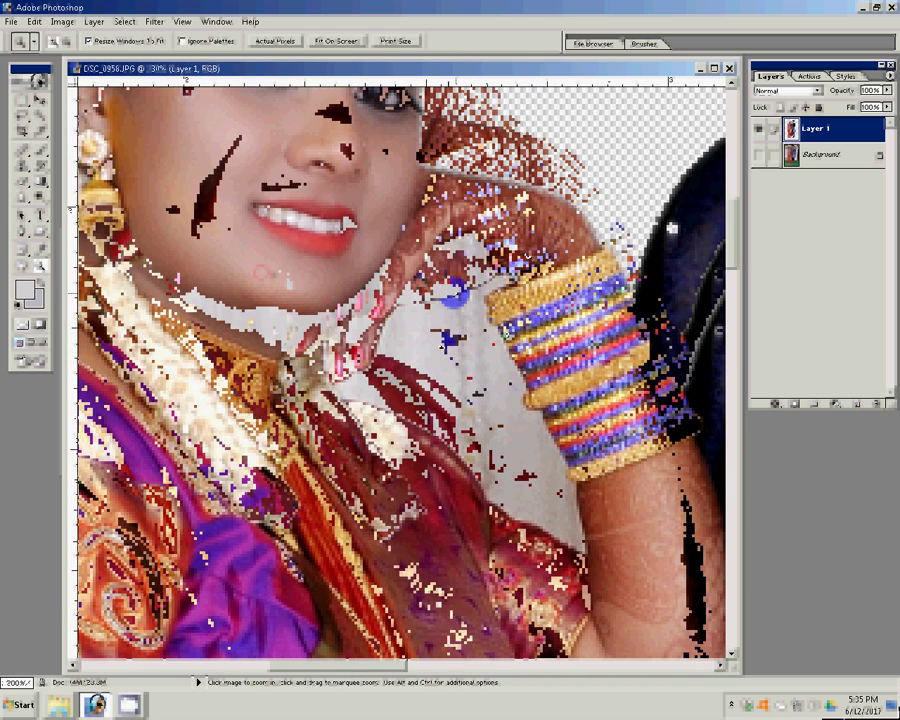
key(p)
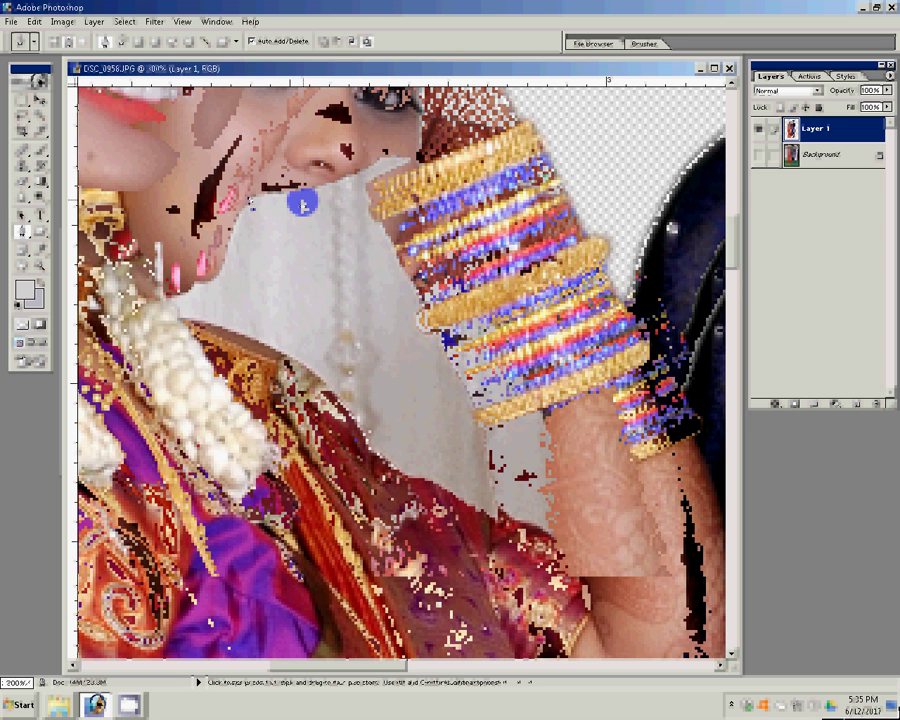
Trace the grey gap between the bride's fingers and bangles, delete it to transparency, and deselect
click(371, 190)
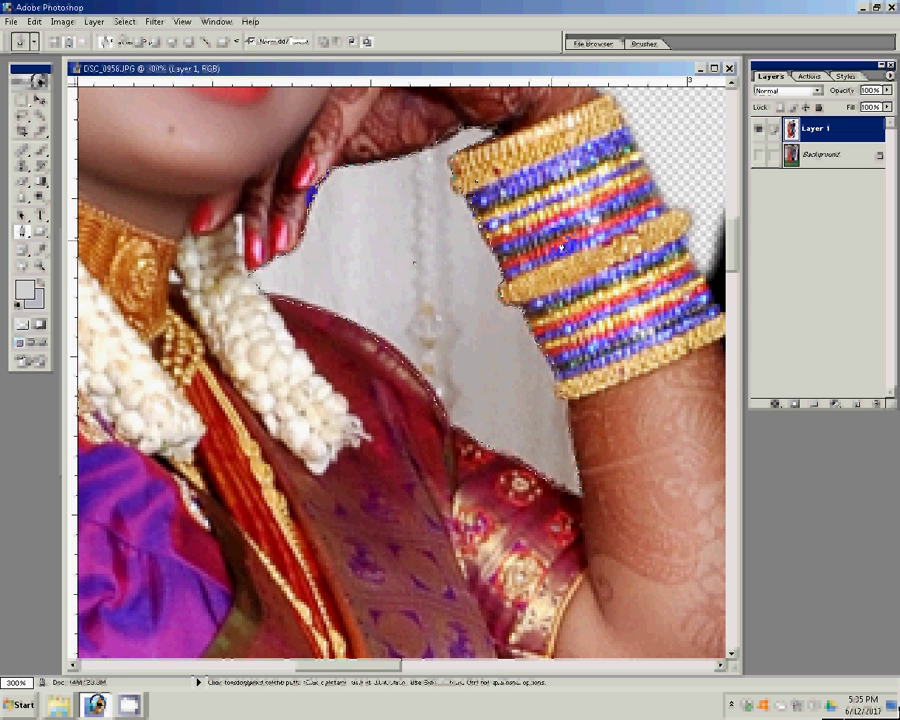
right_click(378, 203)
click(281, 237)
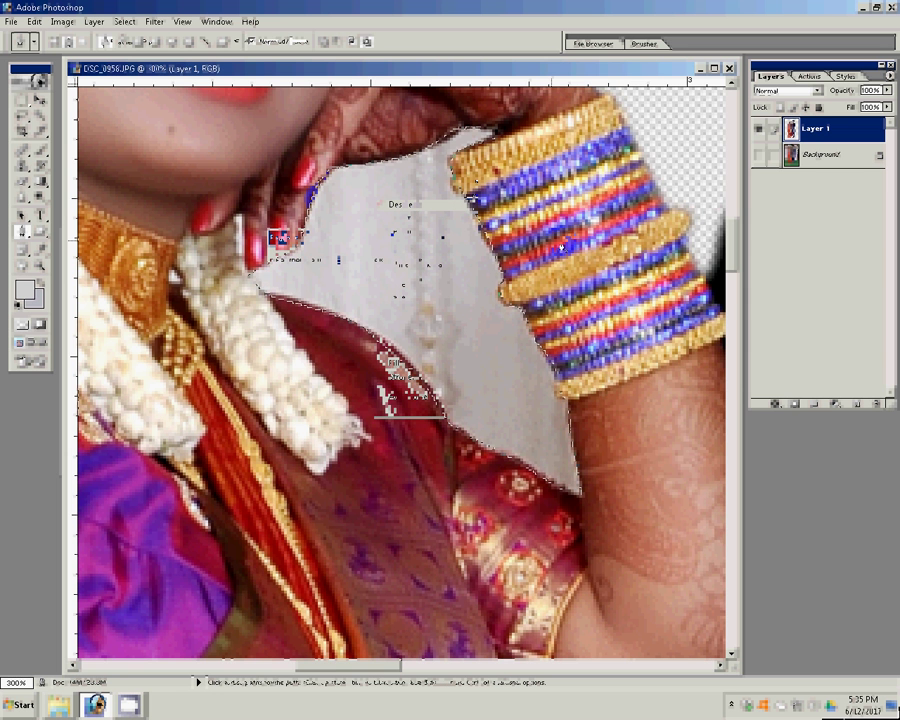
click(424, 264)
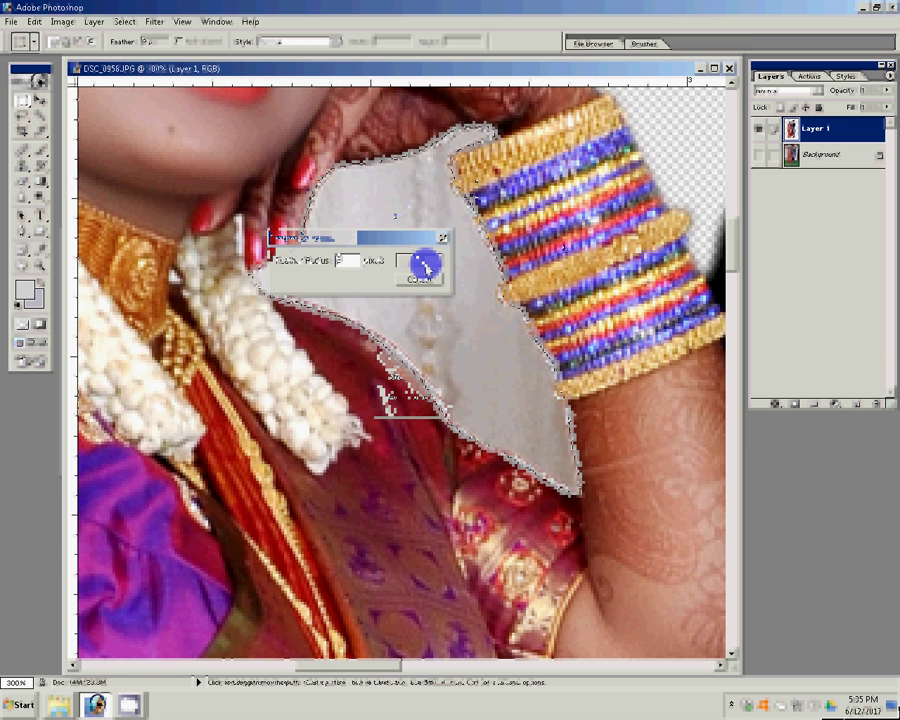
key(Delete)
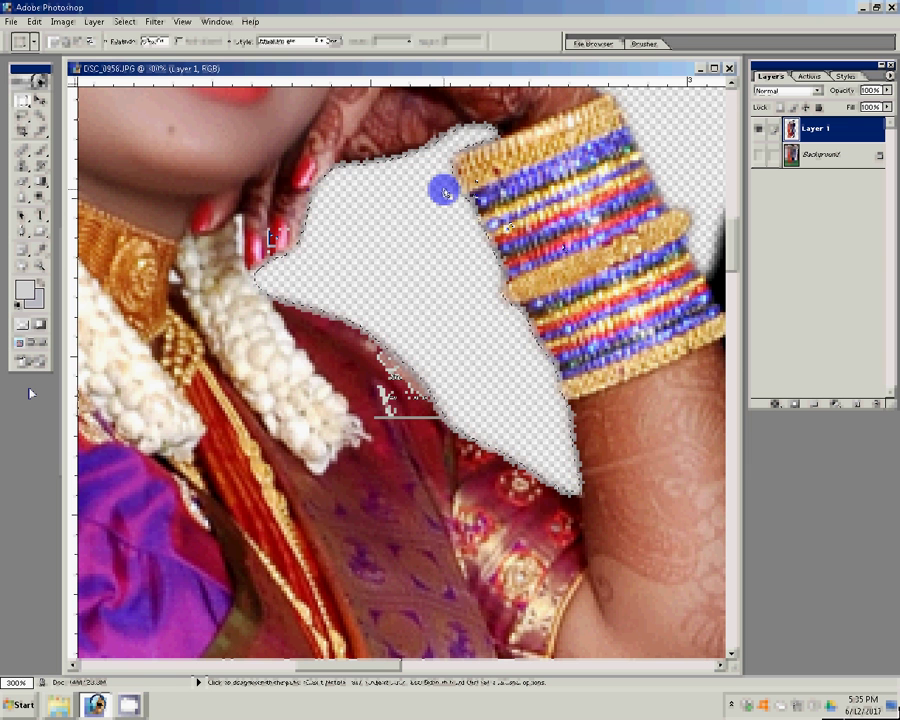
click(444, 192)
click(40, 268)
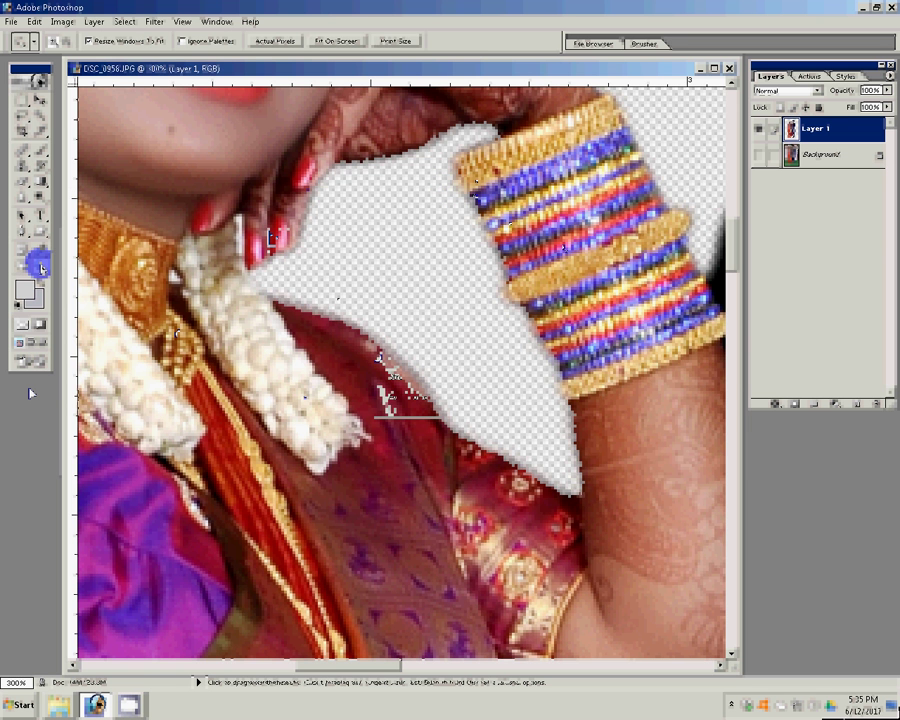
Fit the couple image on screen and save it as a Photoshop PSD file
click(321, 42)
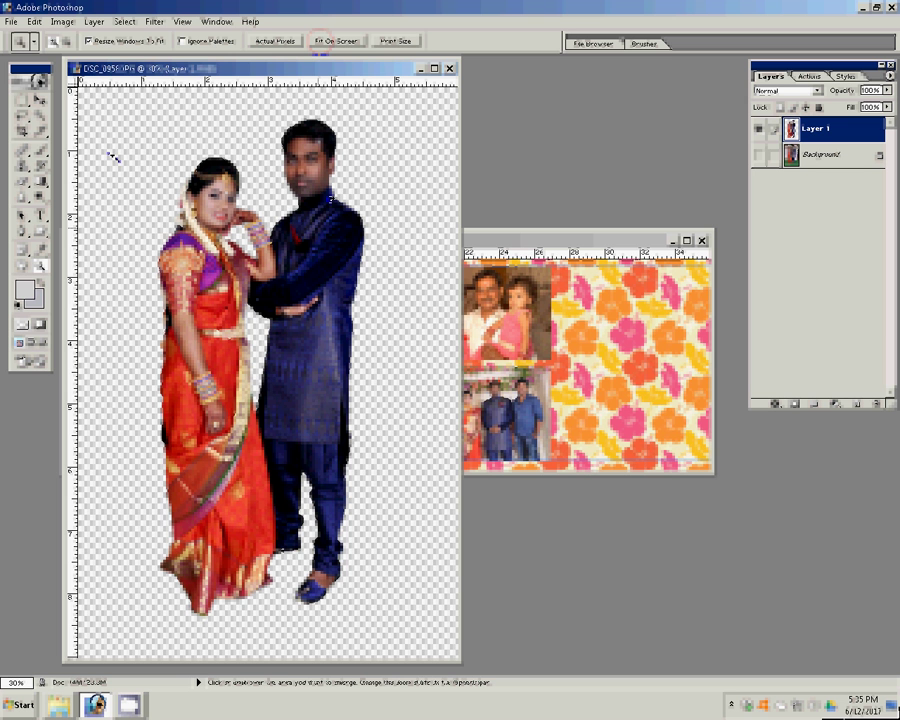
key(v)
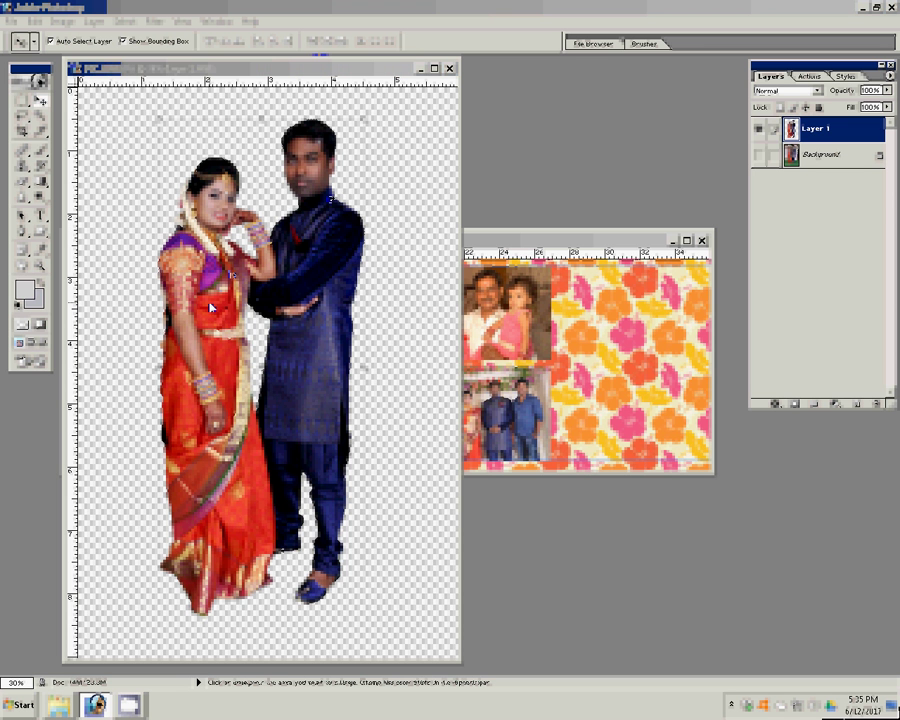
key(ctrl+shift+s)
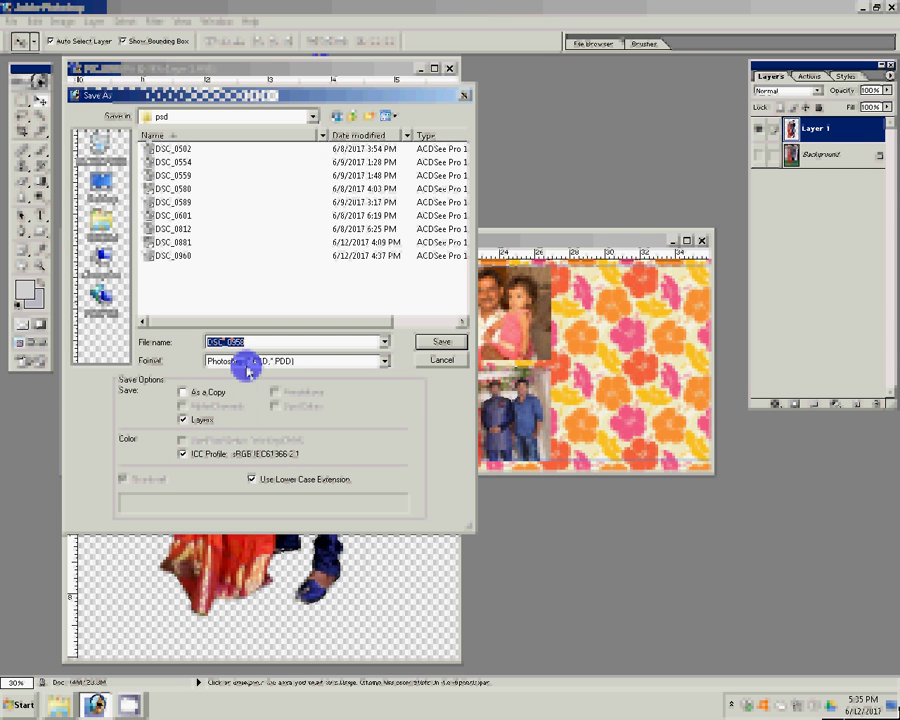
click(436, 342)
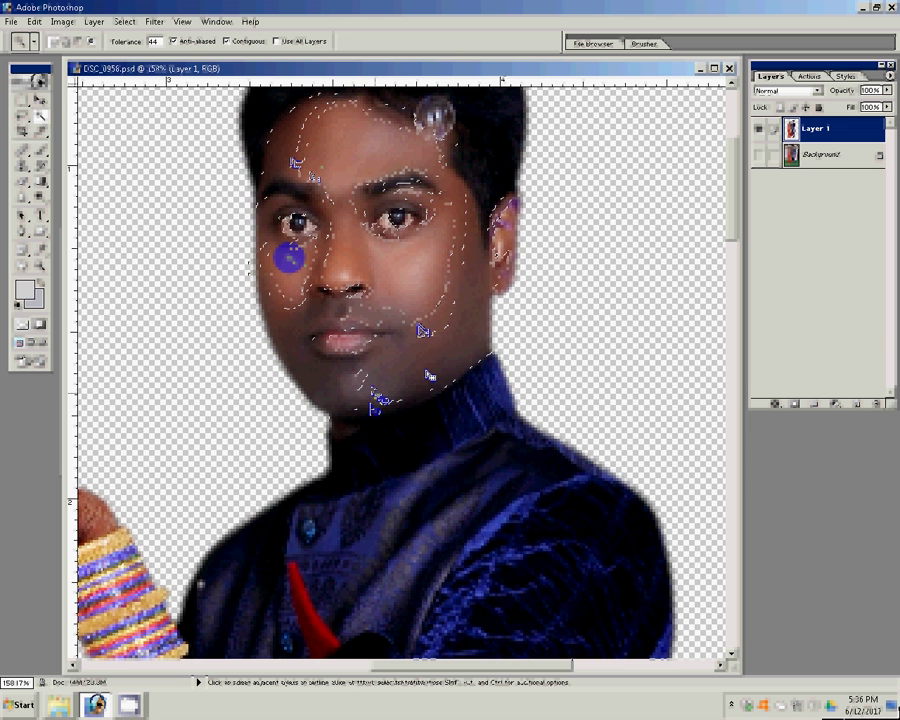
Feather the man's face selection, minimize the couple image, and bring up the Open dialog
right_click(399, 278)
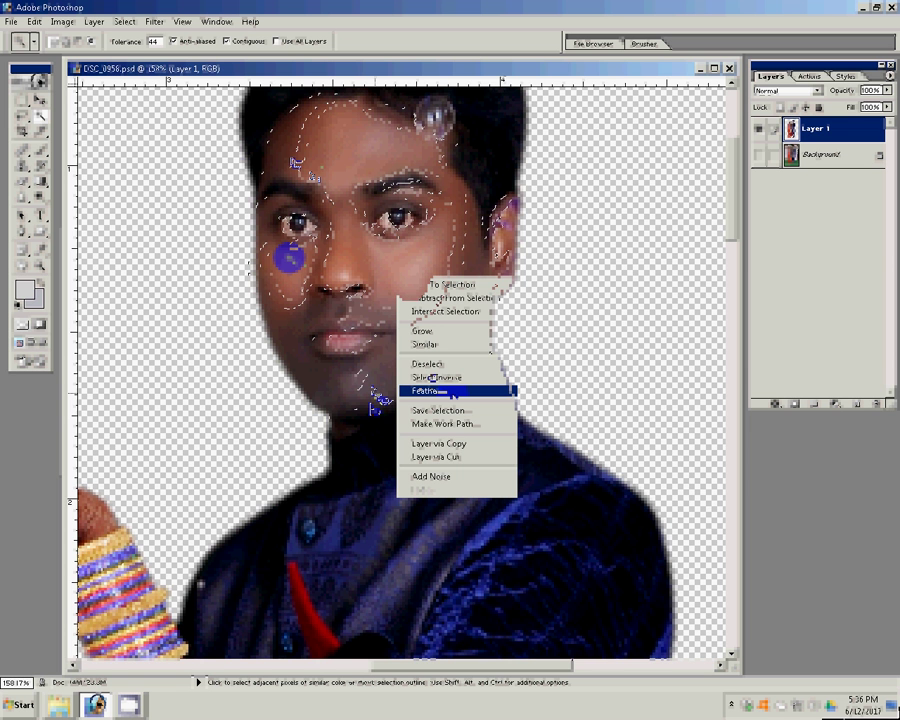
click(430, 391)
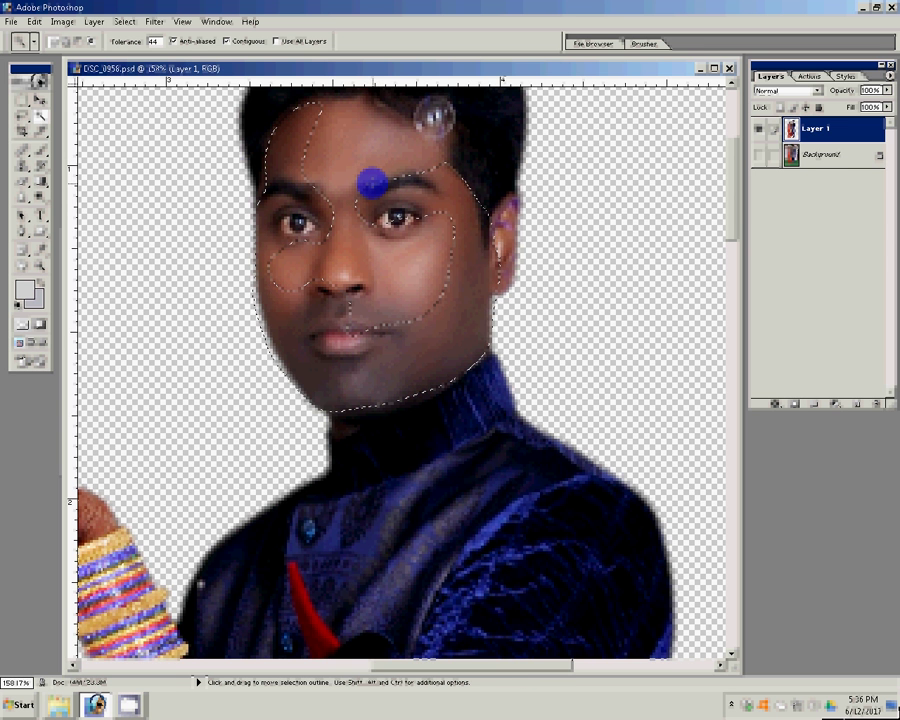
click(701, 69)
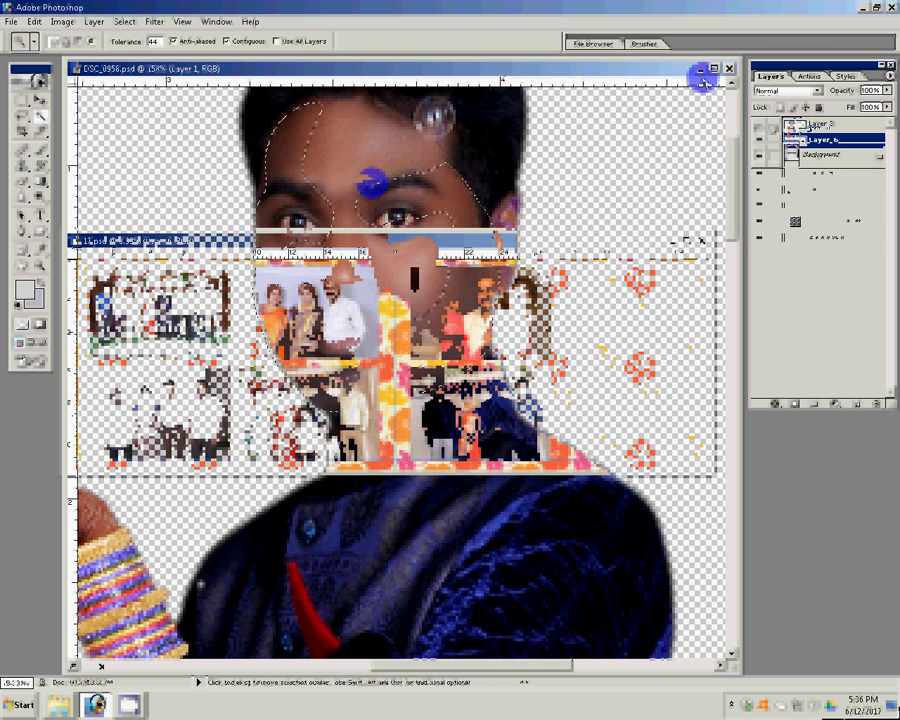
key(ctrl+o)
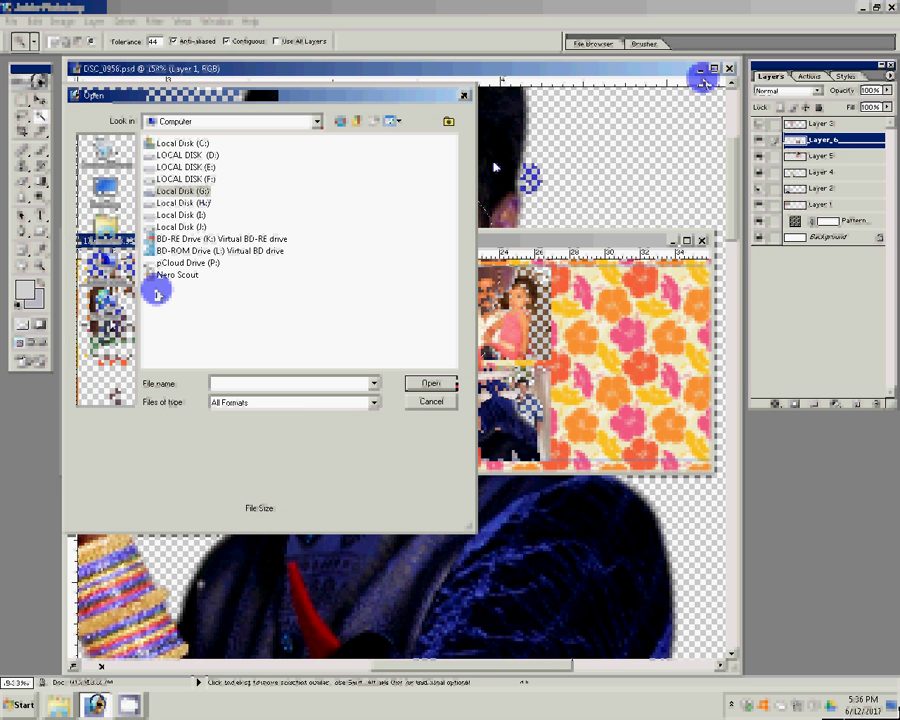
Browse Local Disk (G:) and album folder 12 in the Open dialog
key(Return)
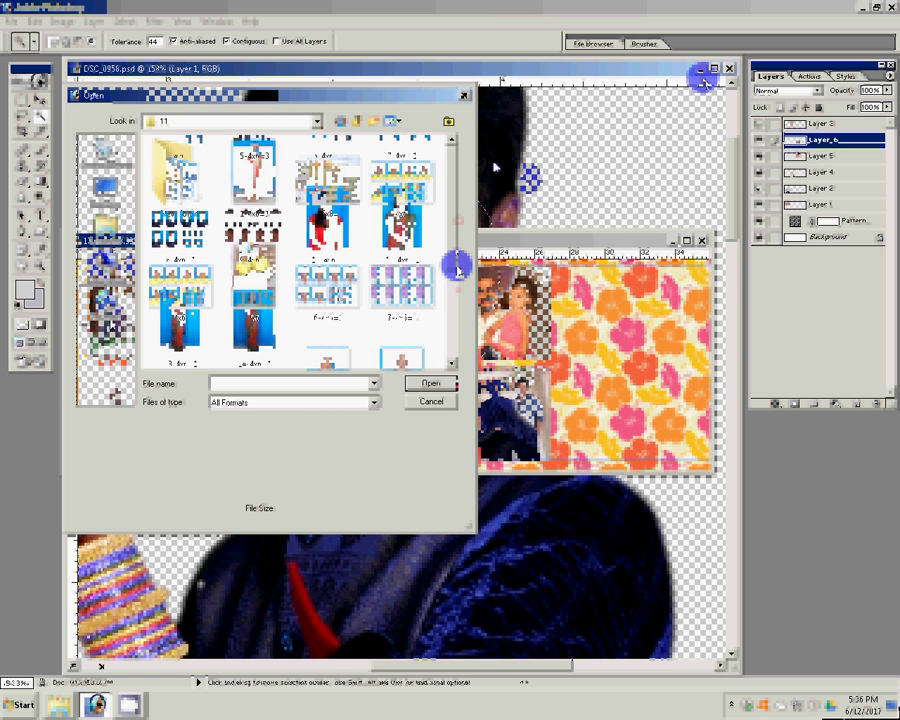
drag(458, 261, 458, 330)
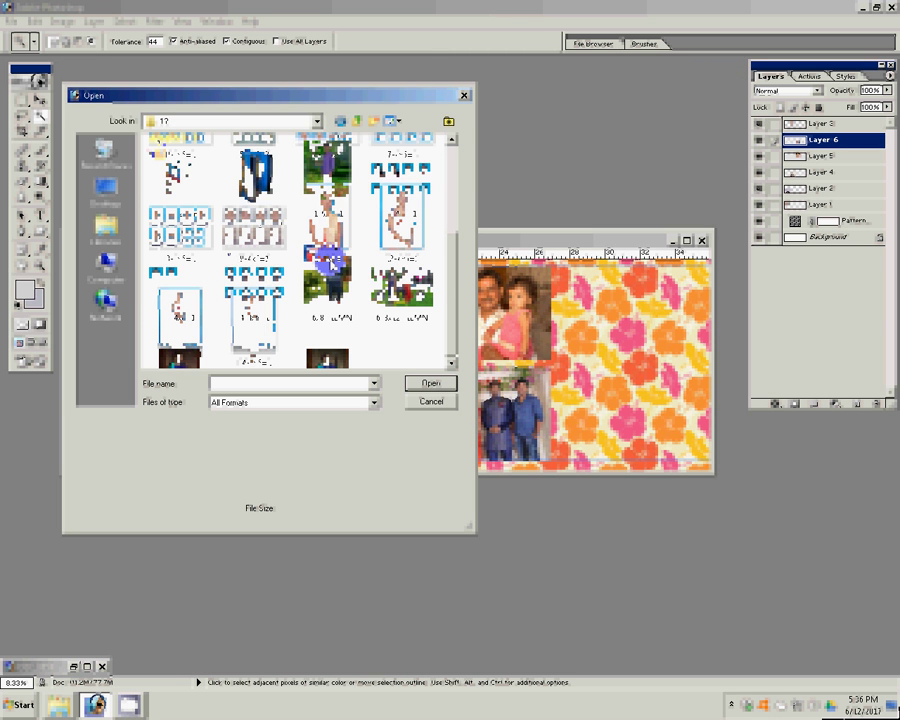
scroll(454, 229, up, 5)
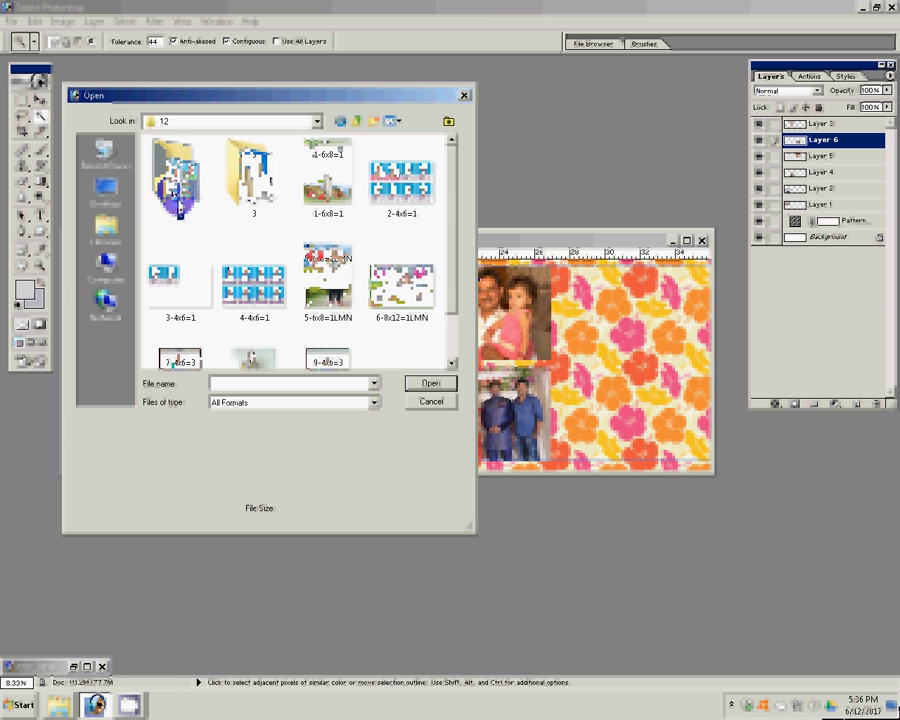
double_click(180, 208)
drag(452, 217, 443, 285)
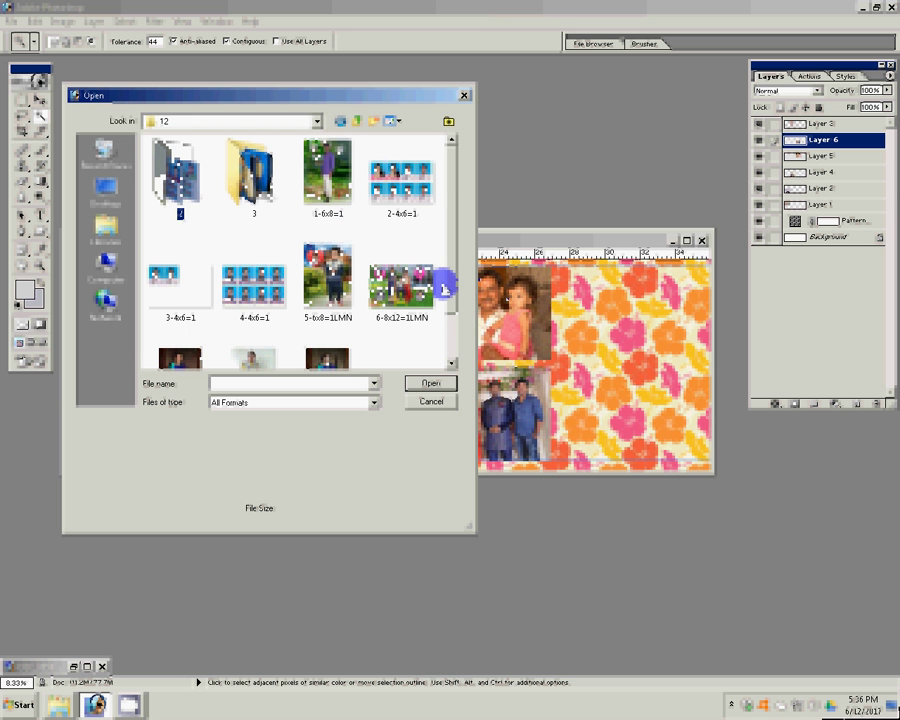
drag(451, 187, 452, 245)
scroll(453, 245, up, 2)
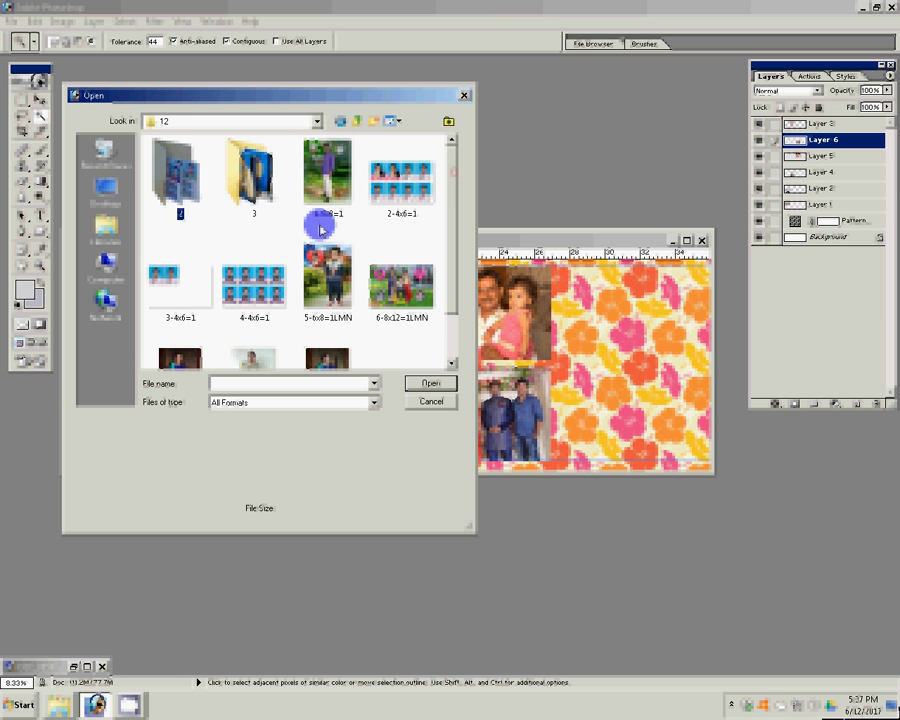
Browse folder 10, cancel without opening a file, and try pasting into the spread
key(BackSpace)
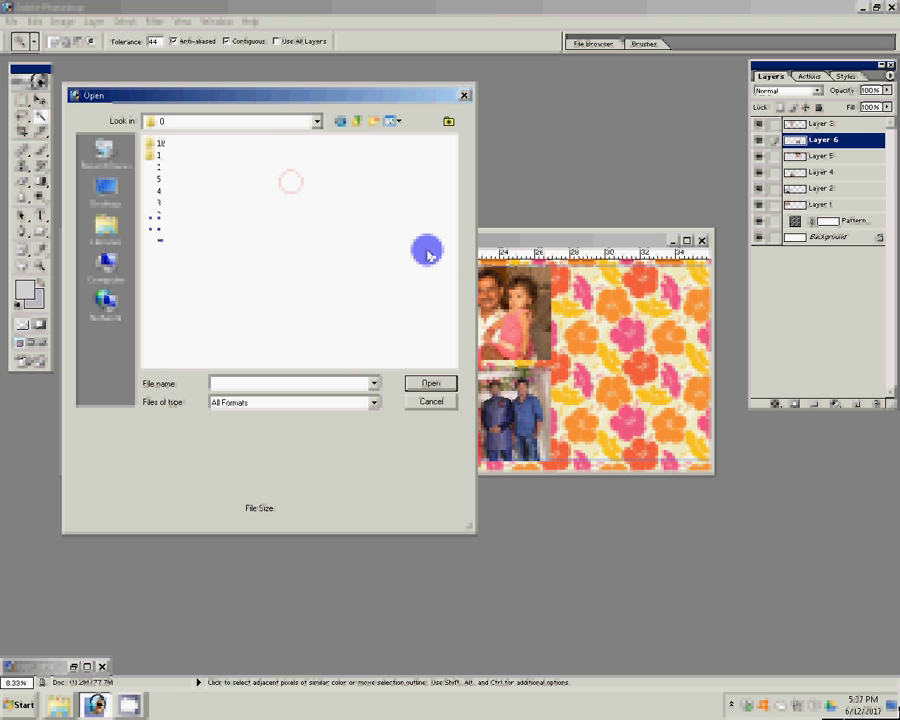
key(Down)
key(Return)
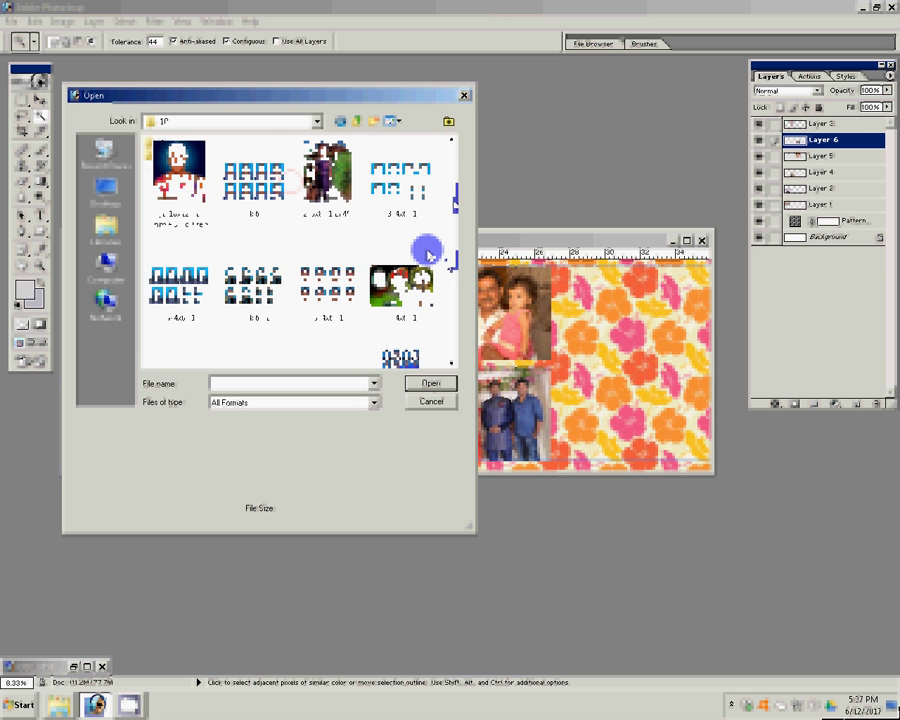
scroll(452, 291, down, 2)
drag(452, 291, 452, 218)
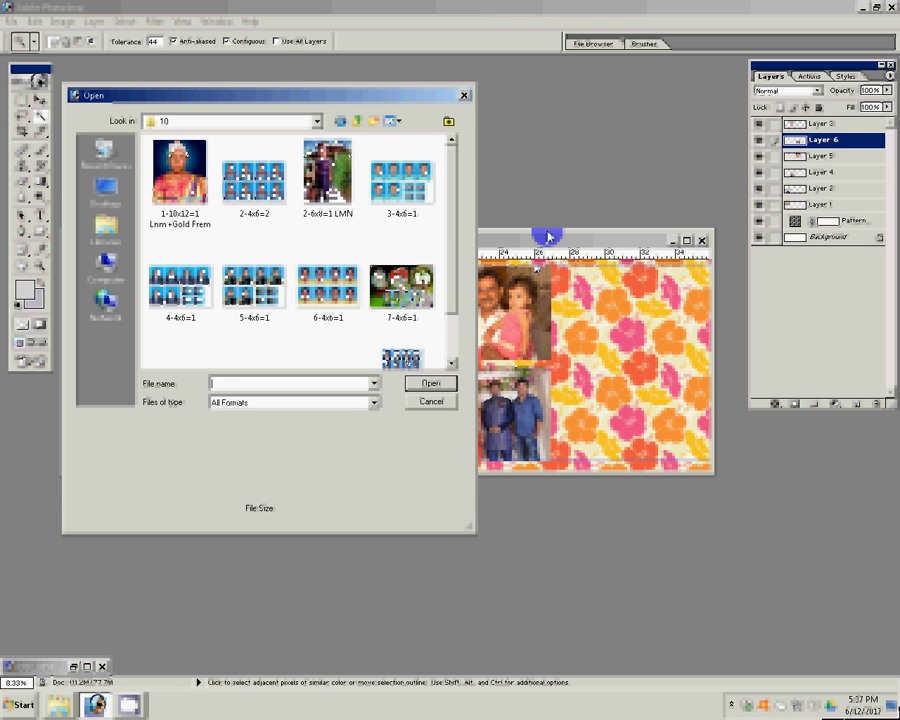
click(422, 402)
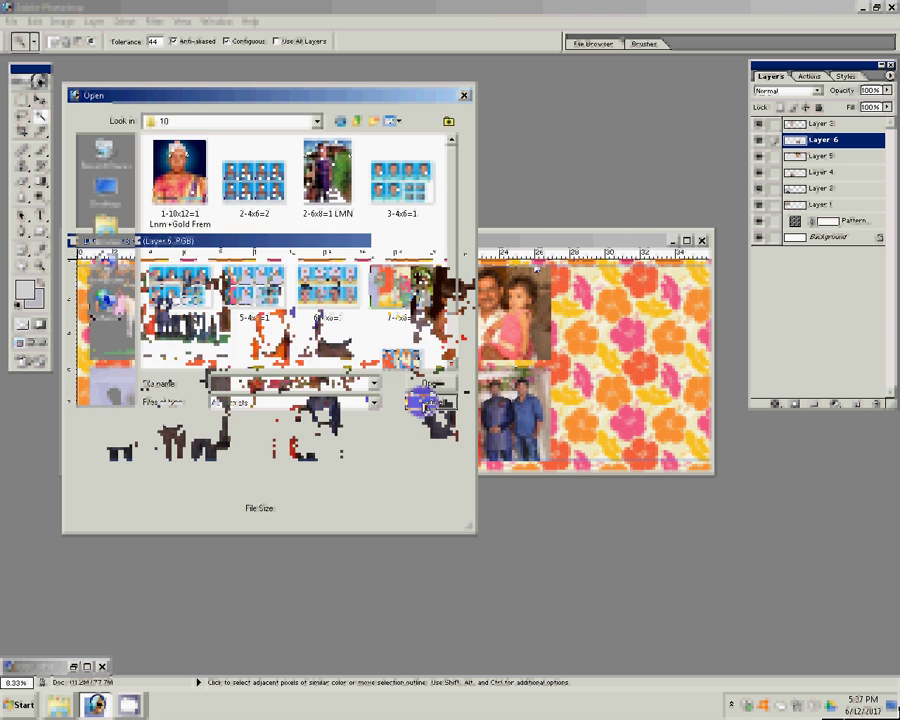
key(ctrl+v)
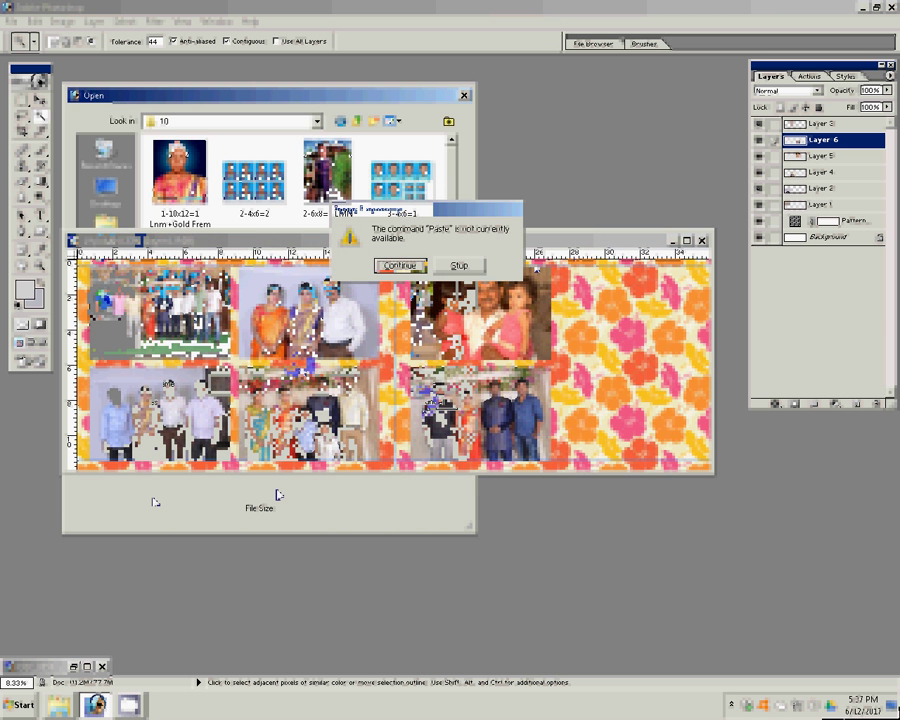
Dismiss the alert, feather the man's face selection, and brighten it with Levels white input 211
key(Return)
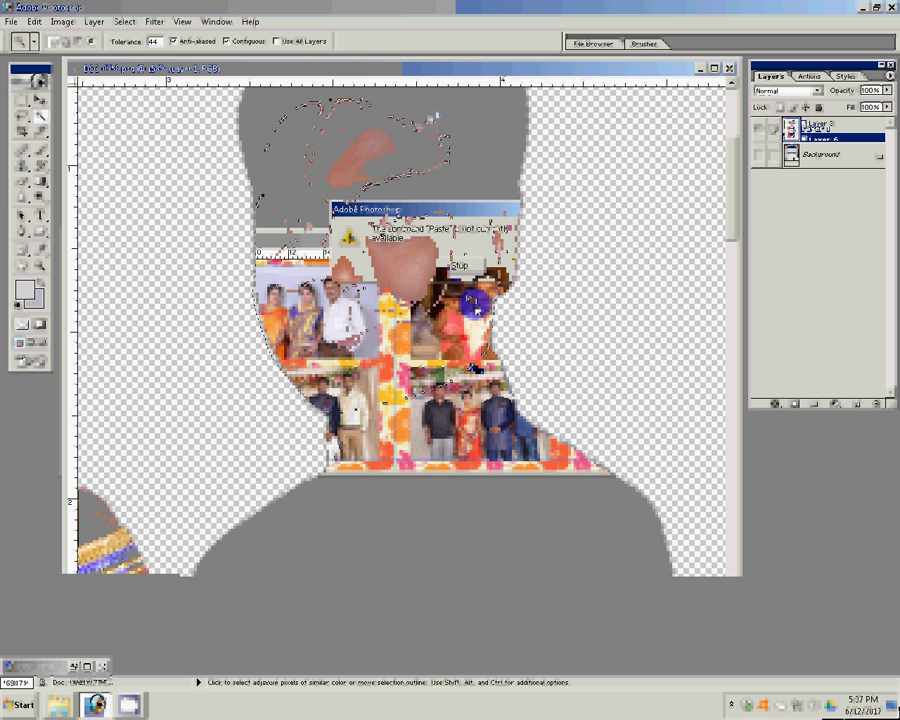
right_click(474, 306)
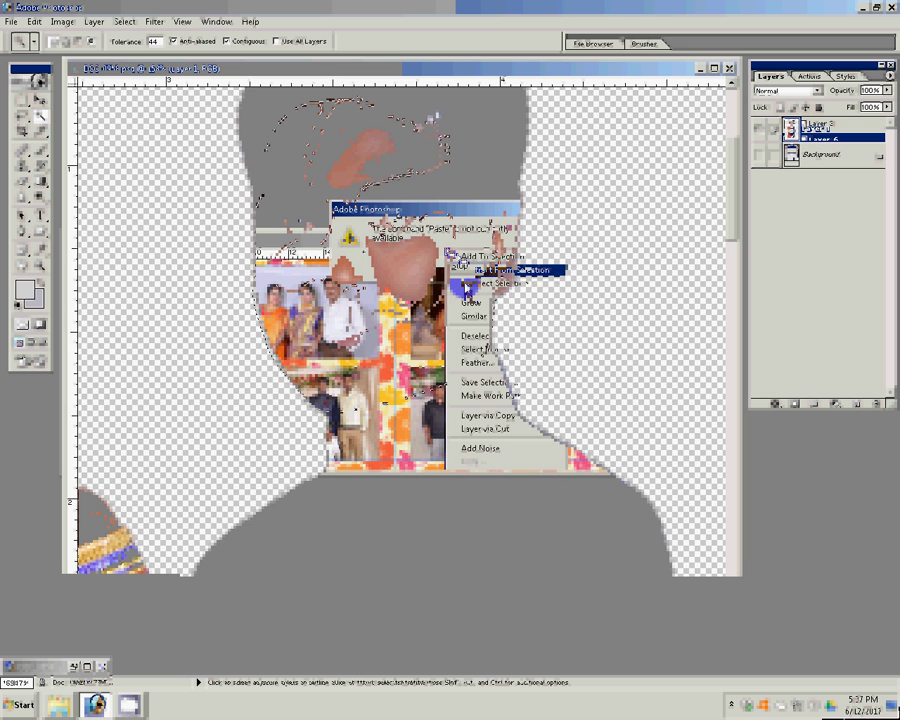
click(475, 362)
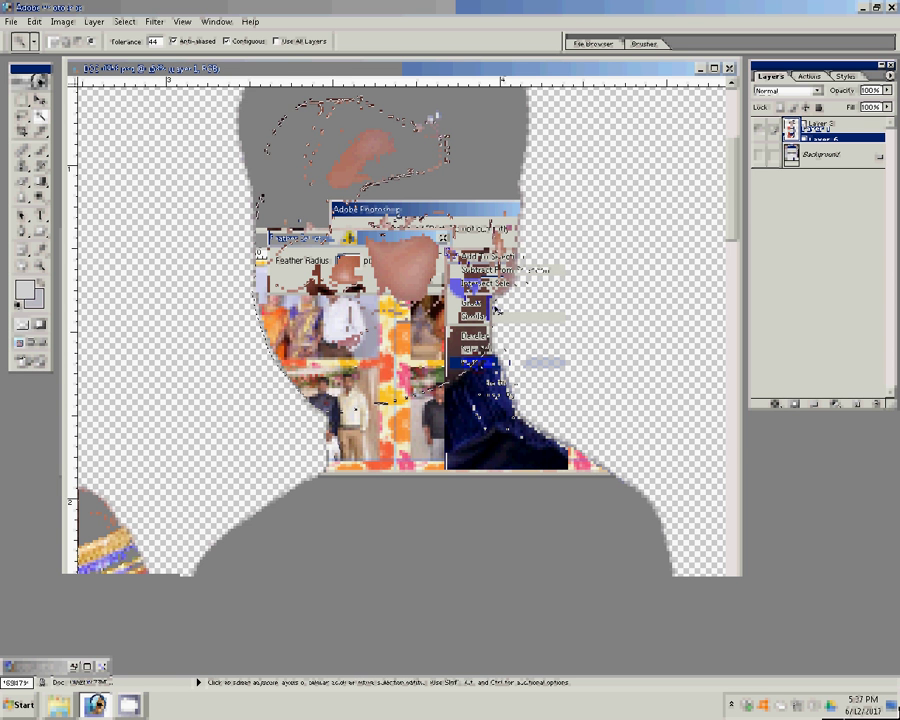
key(ctrl+l)
drag(756, 397, 727, 401)
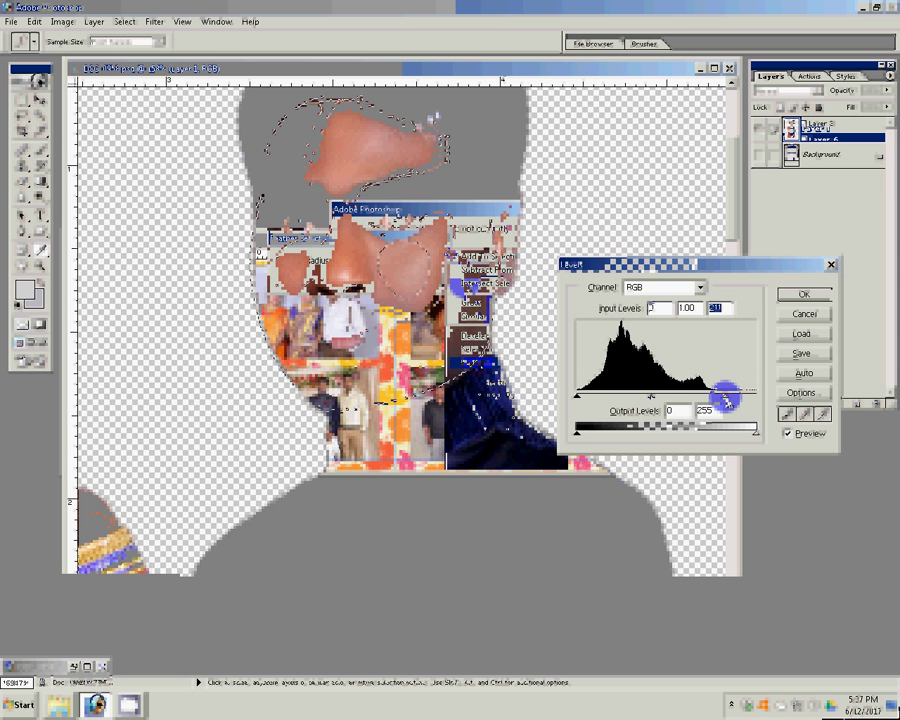
key(ctrl+space)
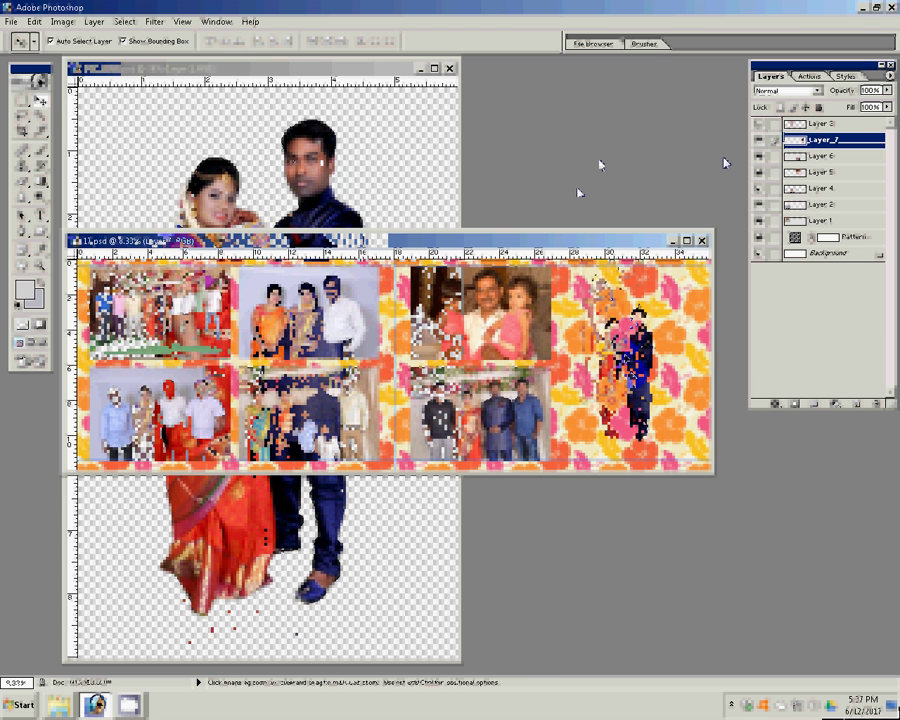
Scale the Layer 7 couple on the right page up to 143.2%
key(ctrl+t)
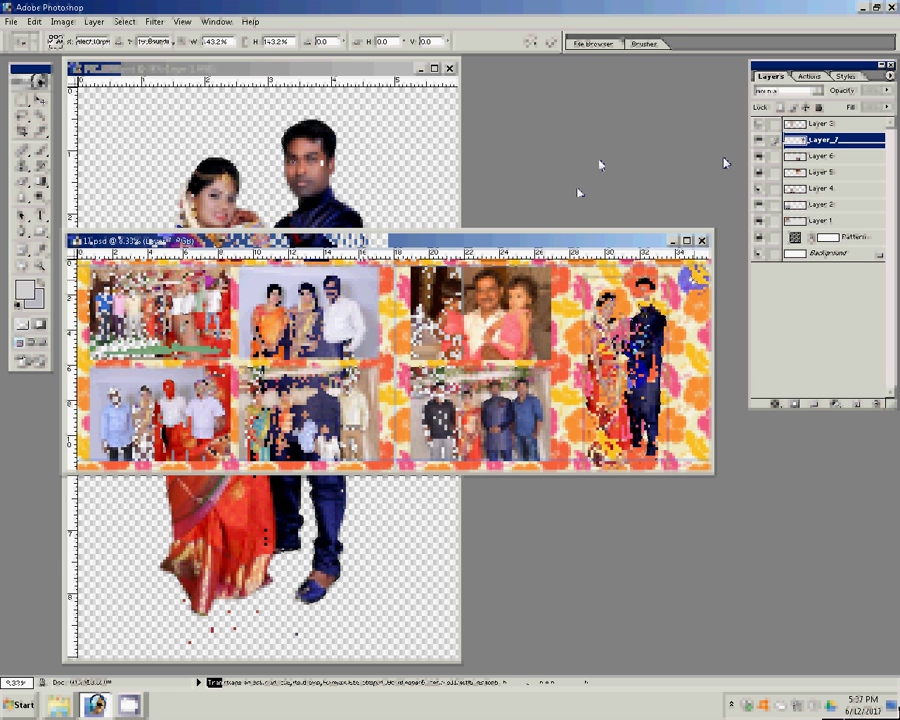
key(Return)
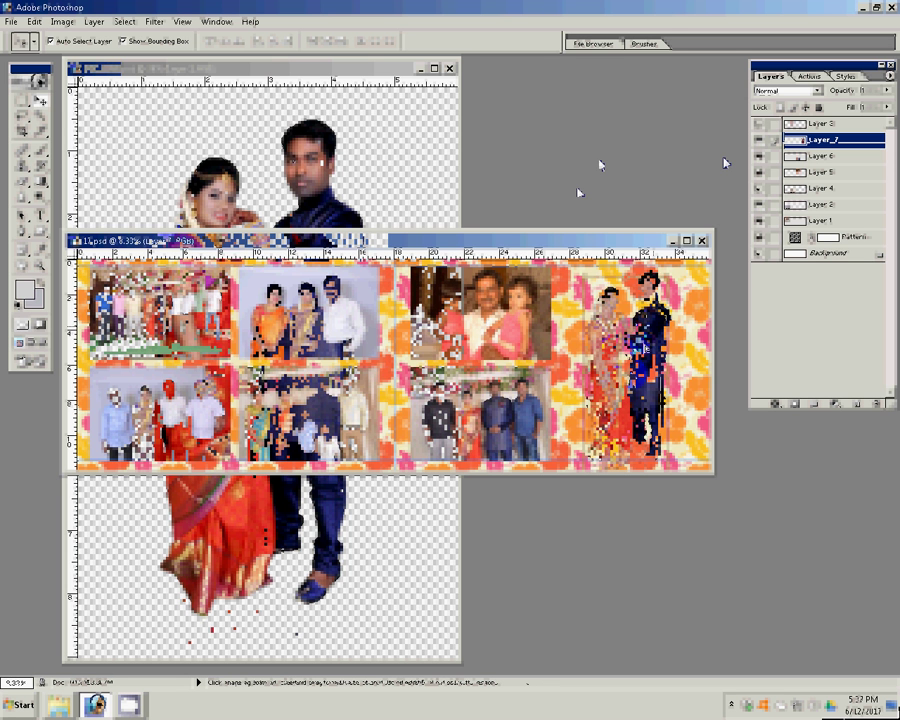